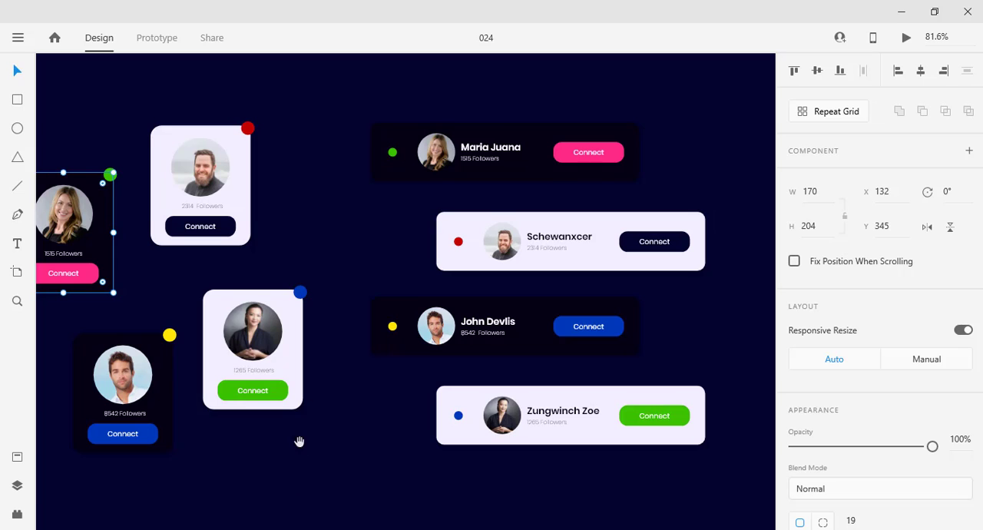
Deselect the profile card in the 024 reference design and switch to the Untitled-1 document.
drag(315, 440, 351, 429)
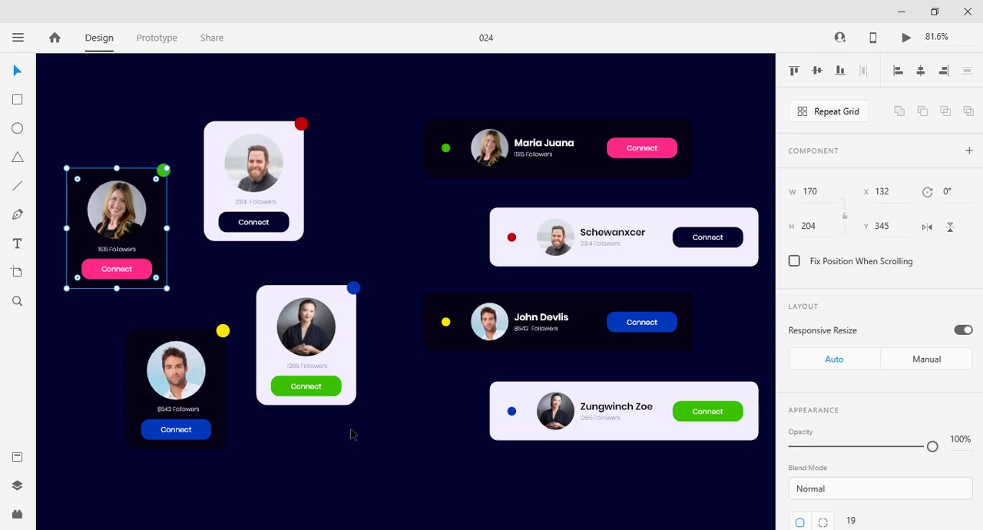
click(354, 436)
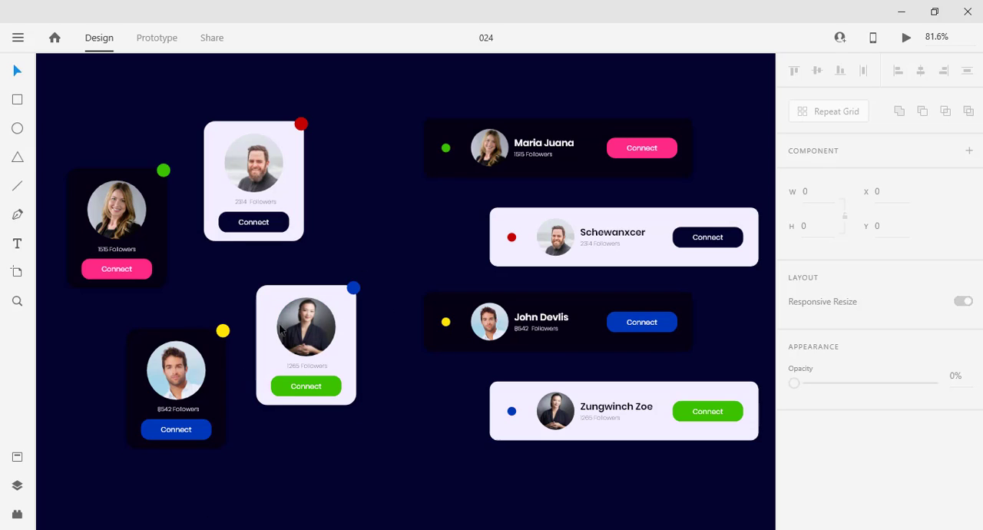
click(231, 1)
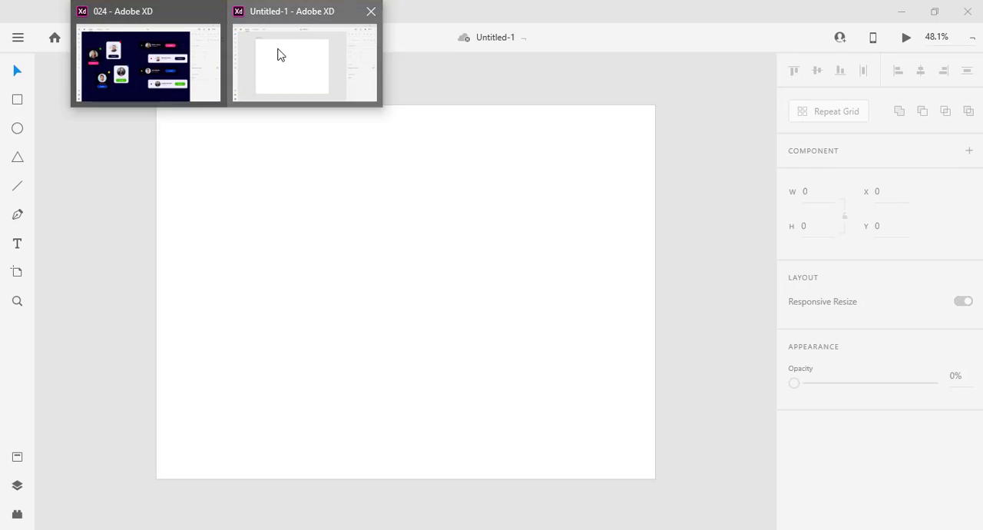
click(278, 55)
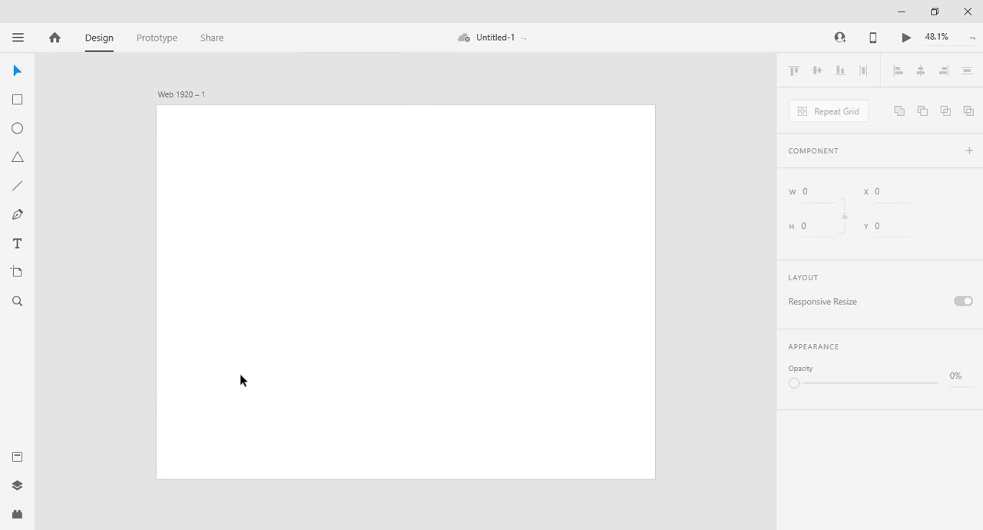
Fill the Web 1920 – 1 artboard with the dark navy colour #080033.
click(179, 94)
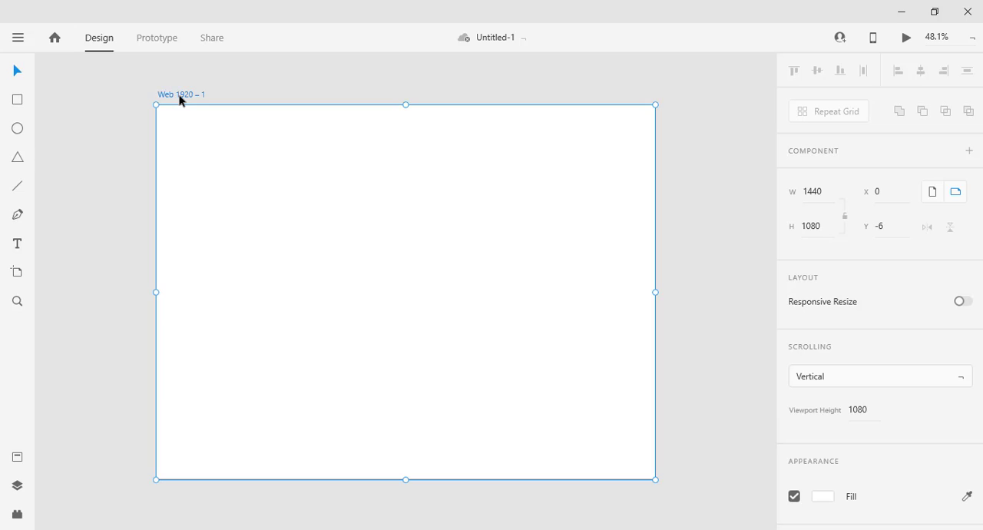
click(823, 504)
click(750, 379)
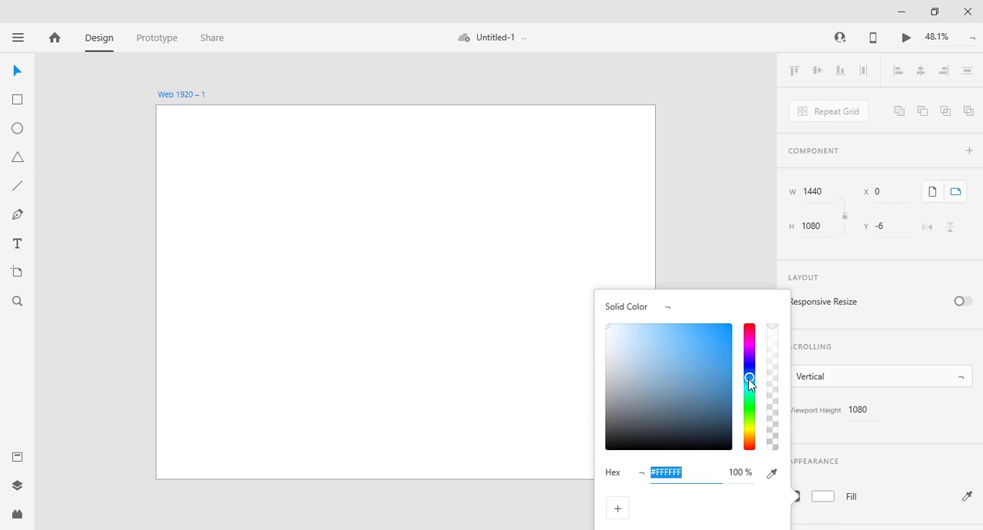
drag(749, 379, 743, 432)
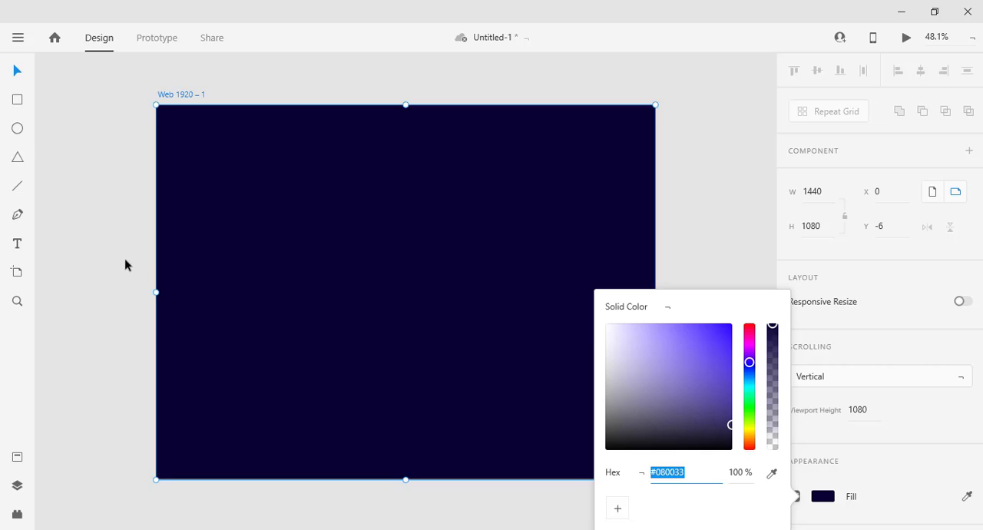
click(113, 290)
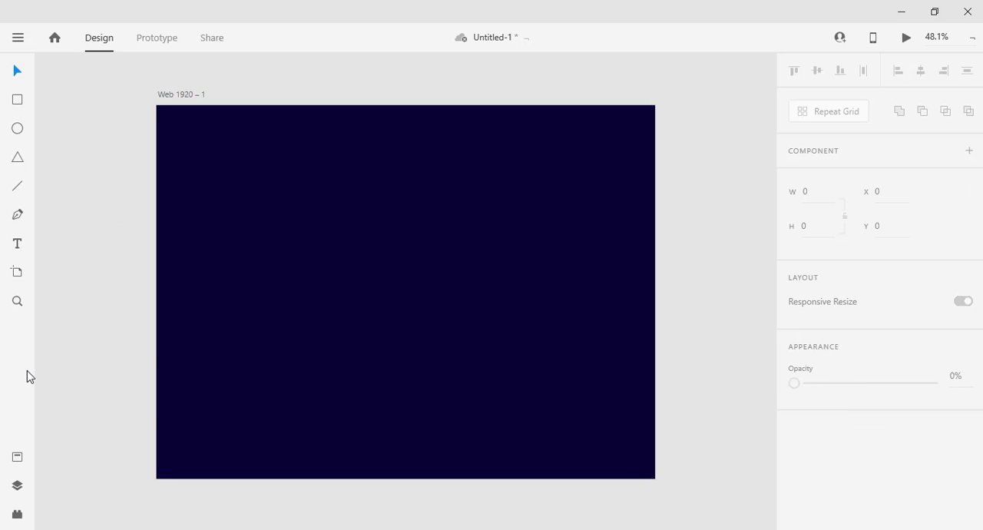
Draw a rectangle about 241 by 289 on the artboard and move it to about X 479, Y 412.
click(17, 100)
mouse_move(227, 179)
mouse_down()
mouse_move(295, 277)
mouse_move(310, 278)
mouse_up()
click(19, 74)
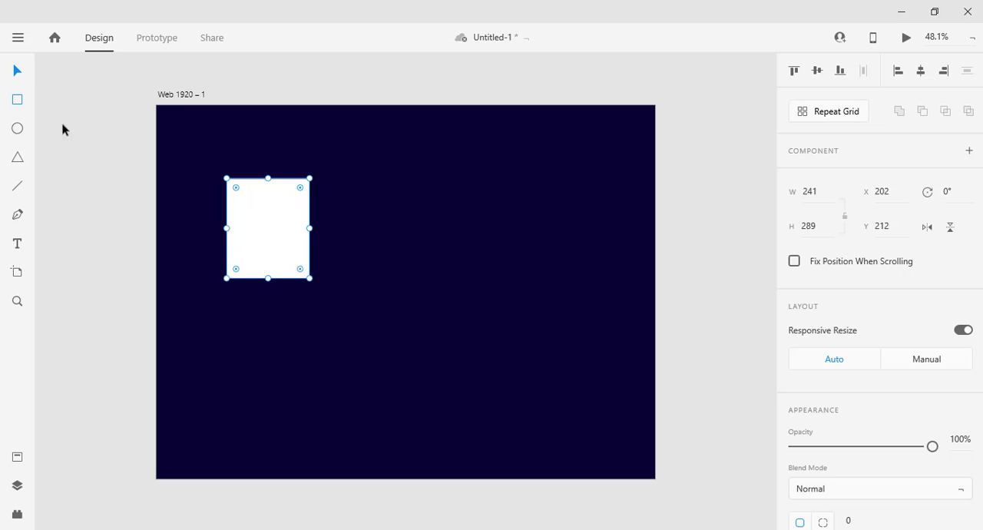
click(242, 311)
drag(258, 239, 358, 303)
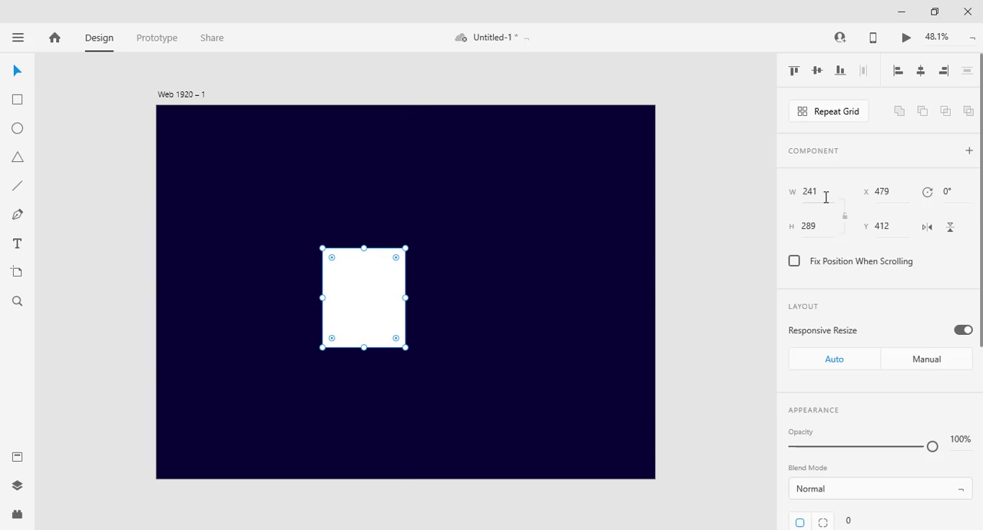
Resize the white rectangle to a width of 170 and a height of 204.
drag(825, 194, 793, 195)
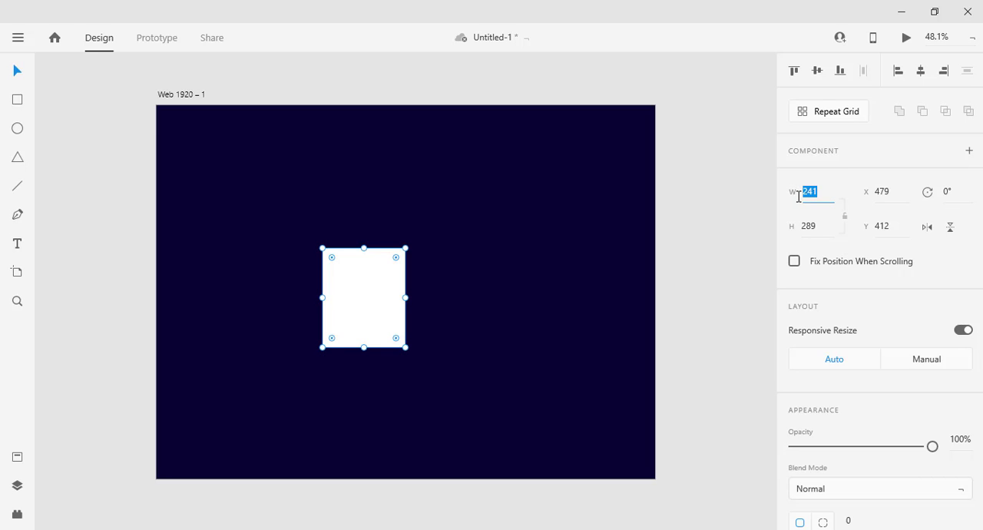
text(250)
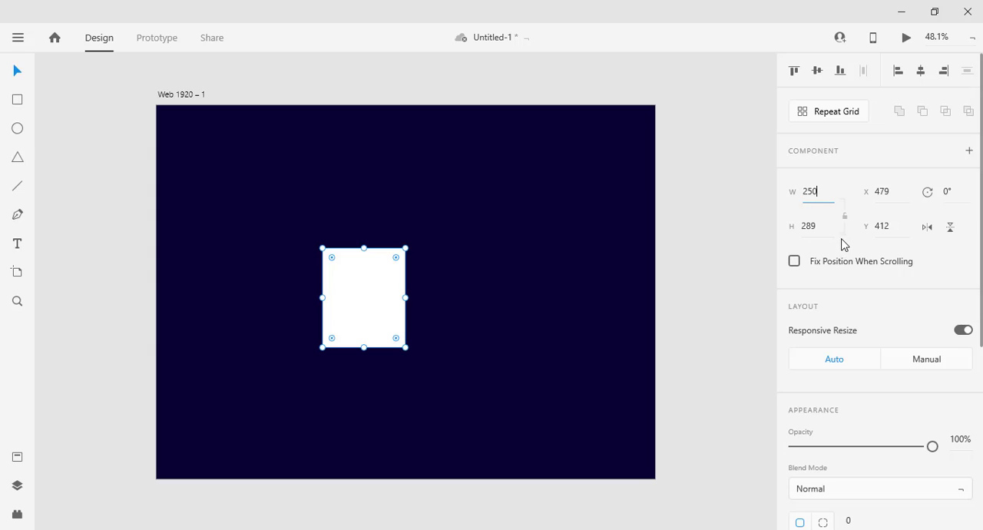
click(817, 225)
double_click(818, 225)
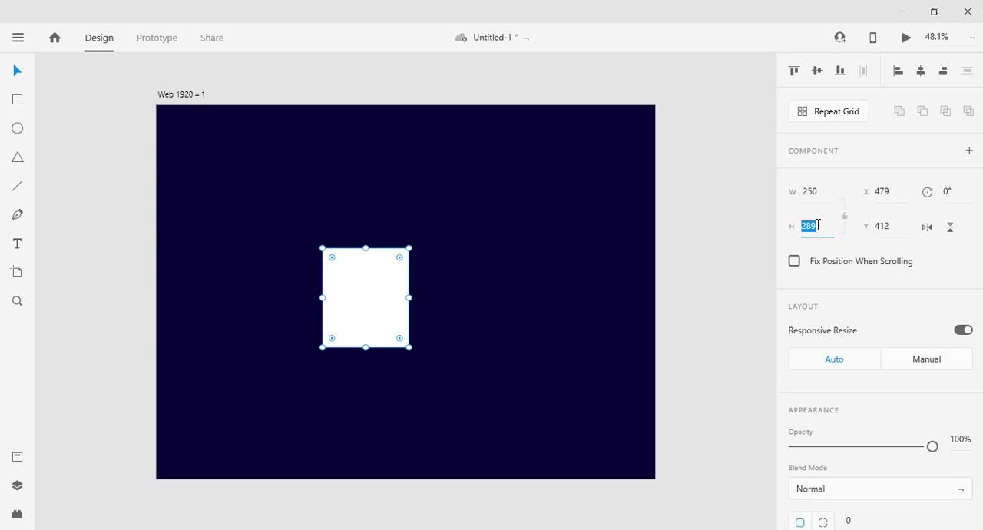
text(204)
click(816, 194)
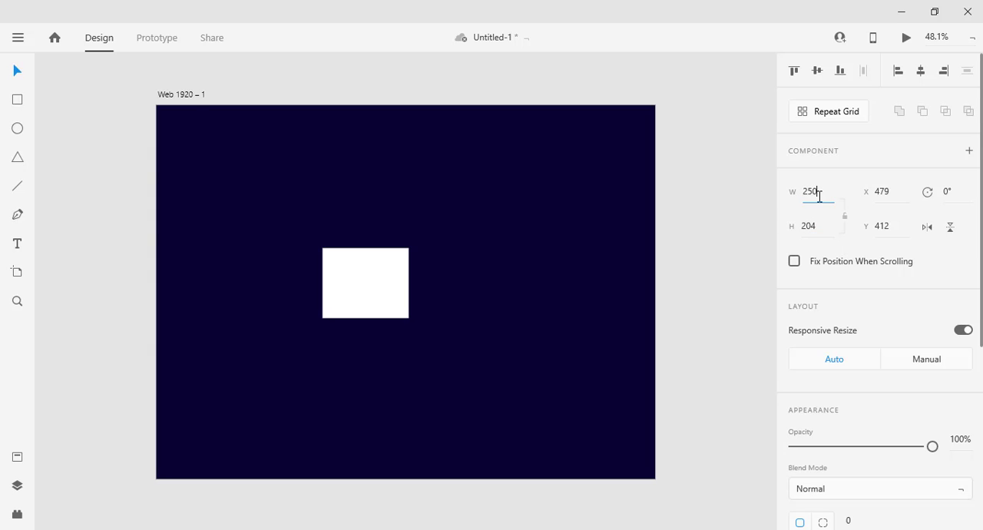
double_click(819, 195)
text(170)
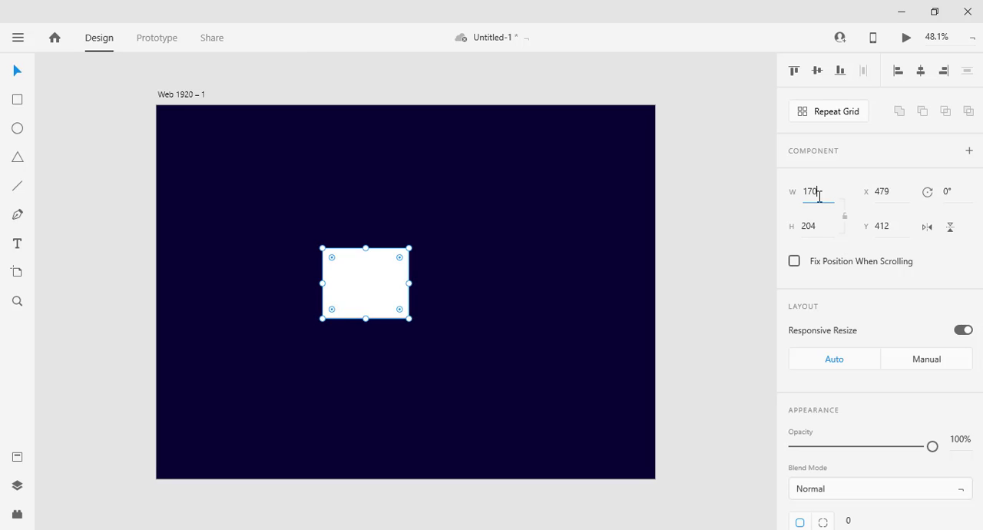
key(Return)
click(103, 204)
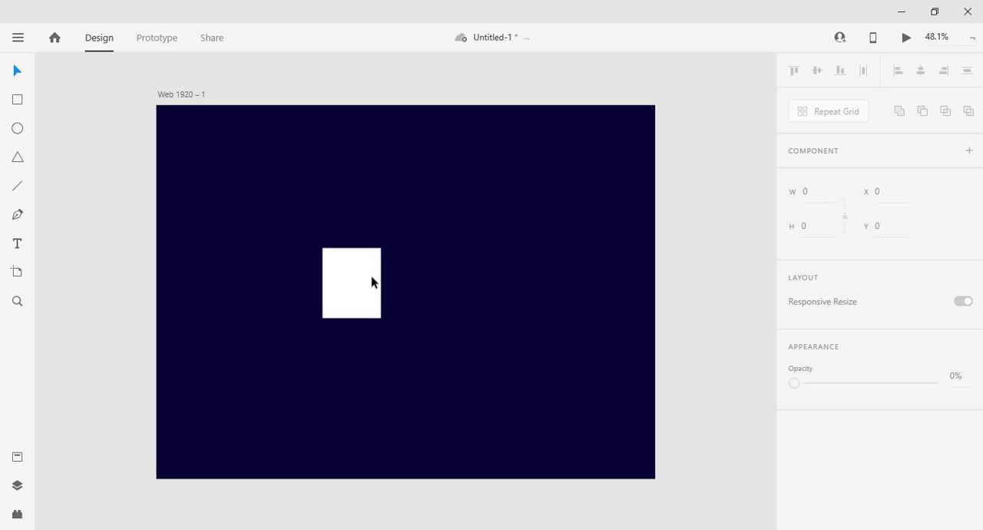
Round all corners of the white card rectangle to a radius of about 20.
click(360, 271)
scroll(328, 285, up, 3)
scroll(348, 370, up, 3)
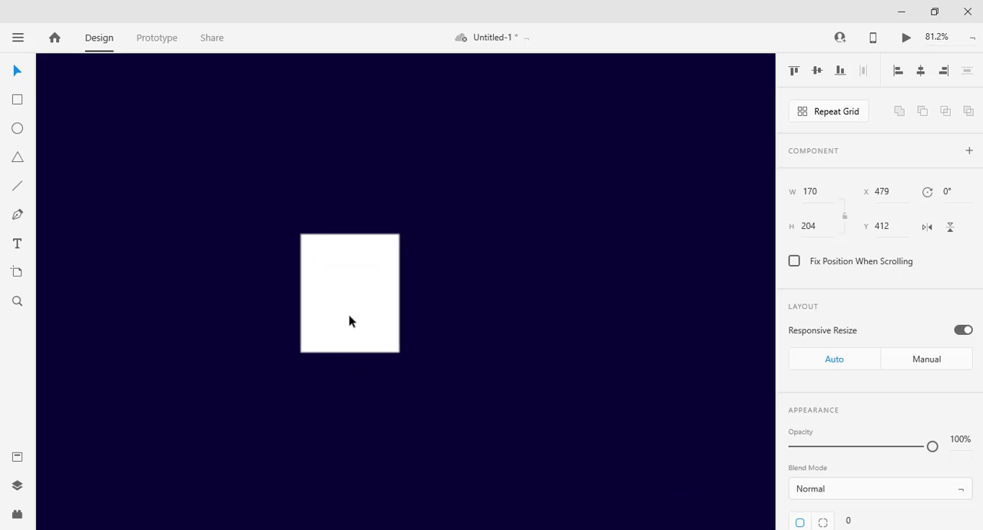
scroll(350, 320, up, 5)
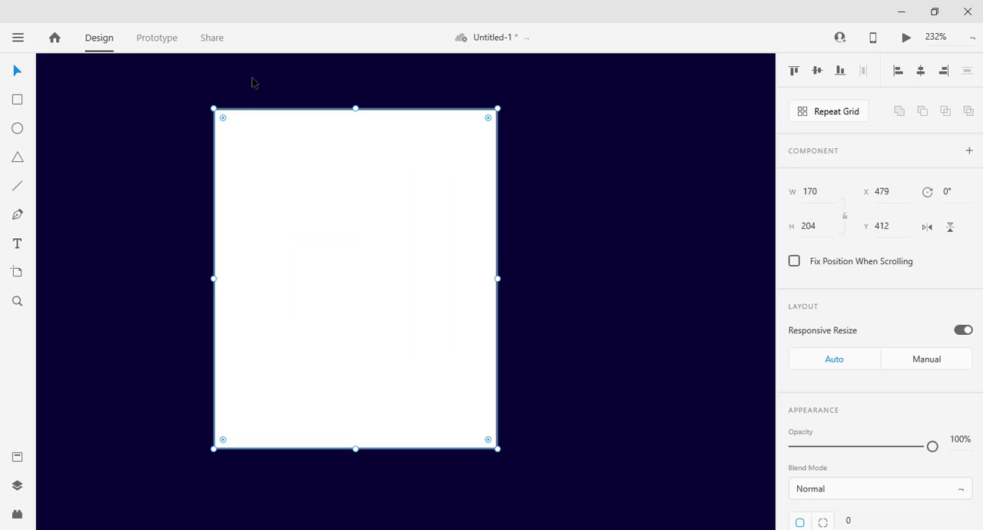
drag(227, 120, 246, 143)
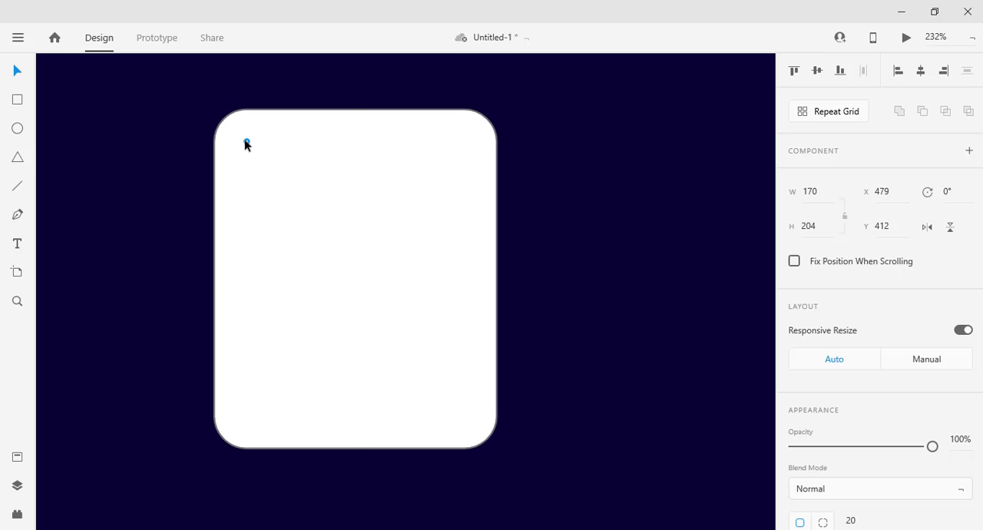
click(520, 369)
Remove the border from the white card rectangle.
scroll(495, 345, up, 4)
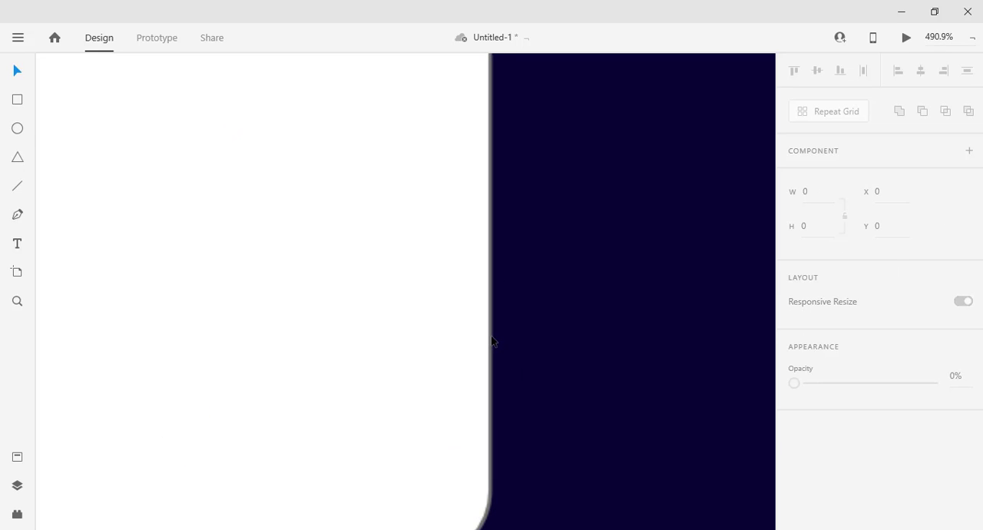
scroll(493, 342, up, 1)
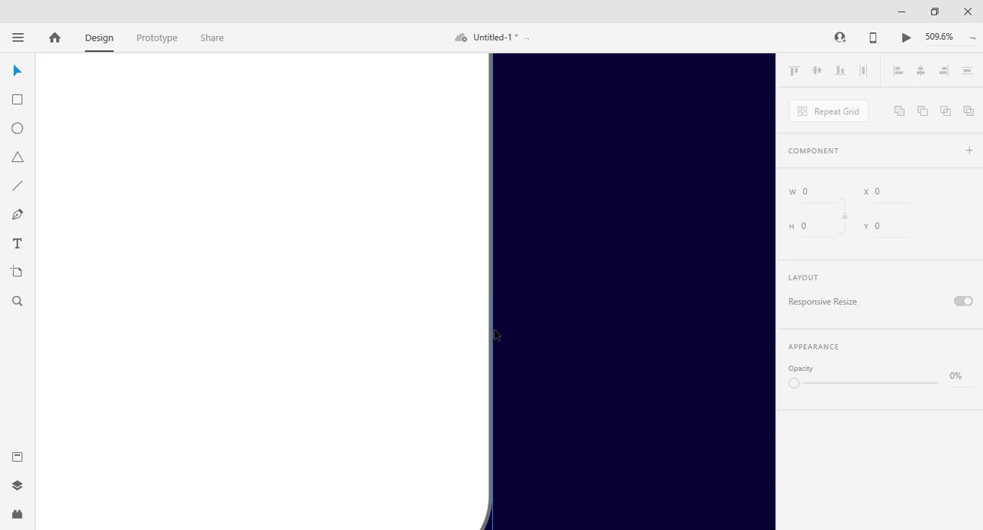
scroll(494, 332, down, 5)
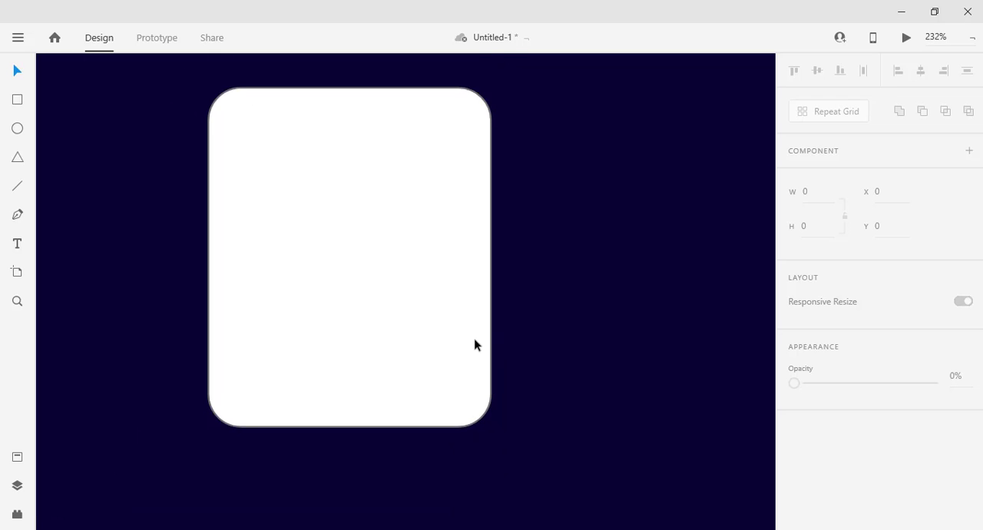
click(364, 272)
scroll(873, 402, down, 5)
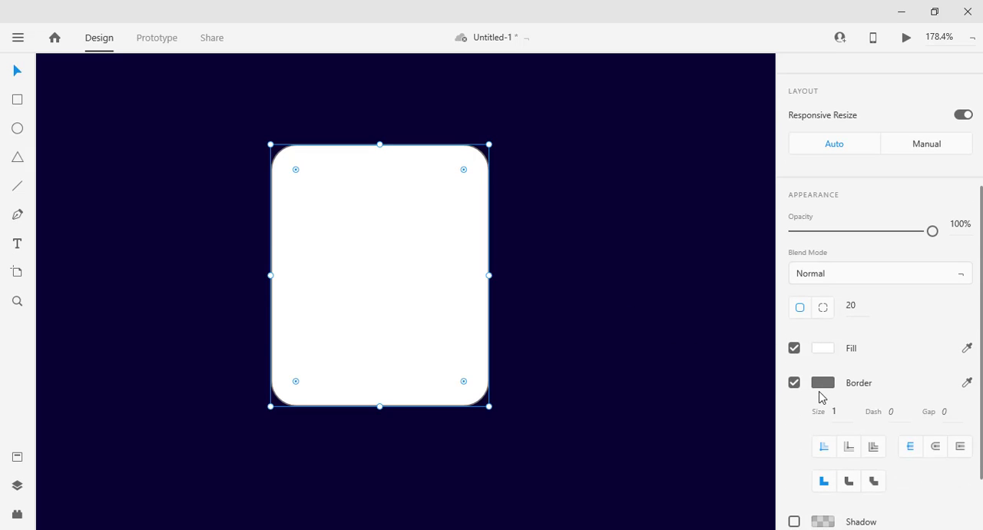
click(795, 382)
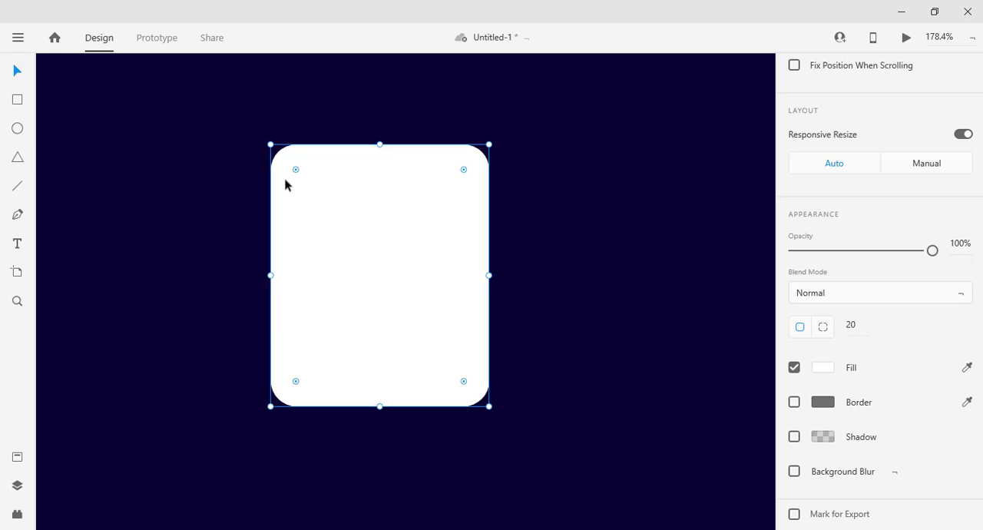
Reduce the card's corner radius to 13 and deselect it.
drag(293, 170, 281, 165)
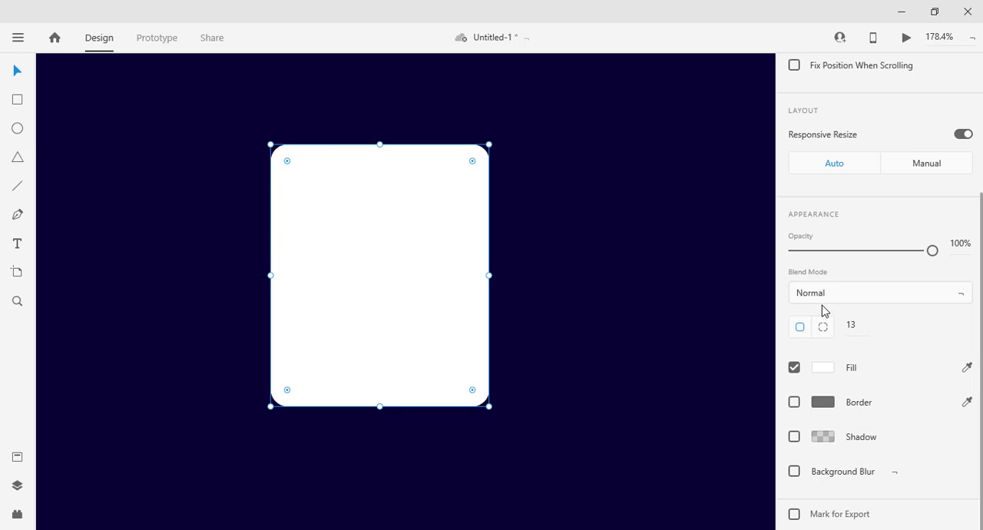
click(852, 327)
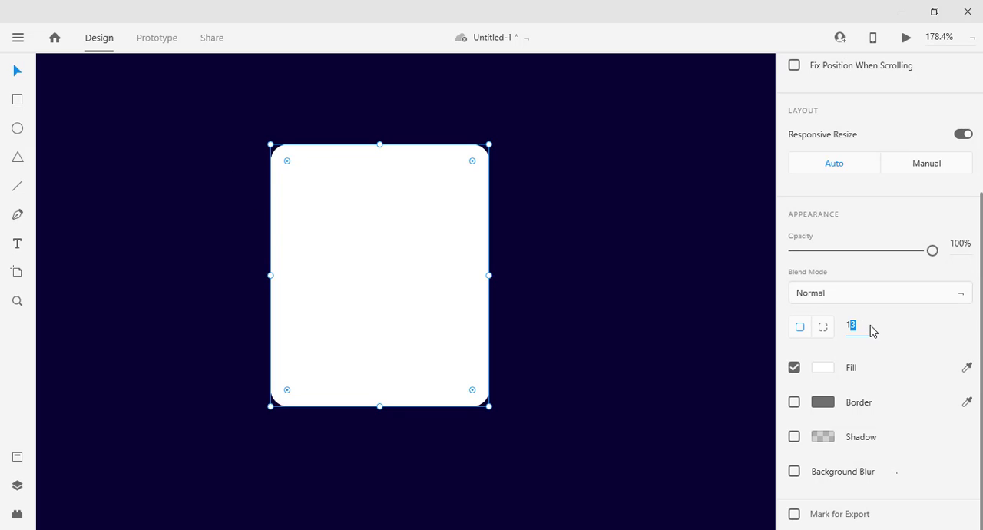
key(Return)
click(641, 300)
Draw a button rectangle about 32 high near the card's lower edge and set its width to 120.
click(17, 100)
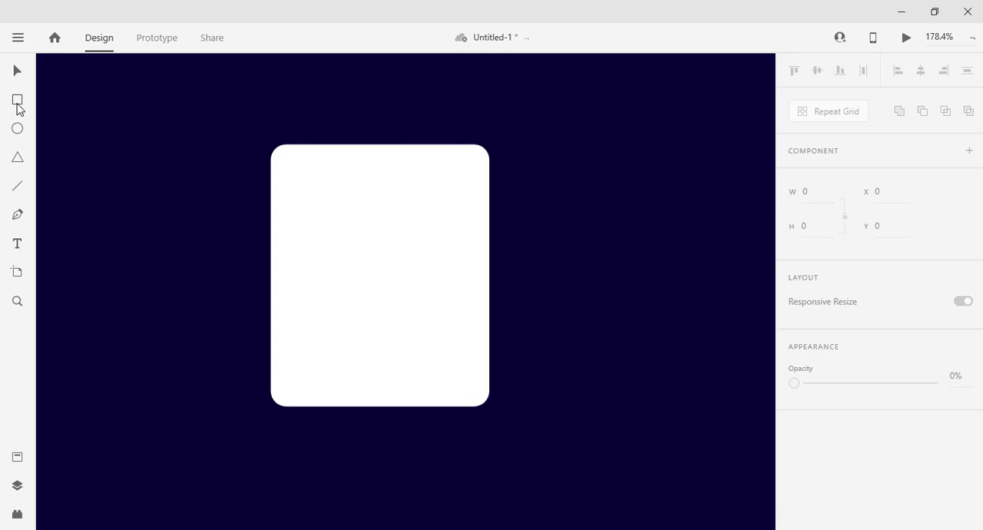
drag(296, 352, 460, 393)
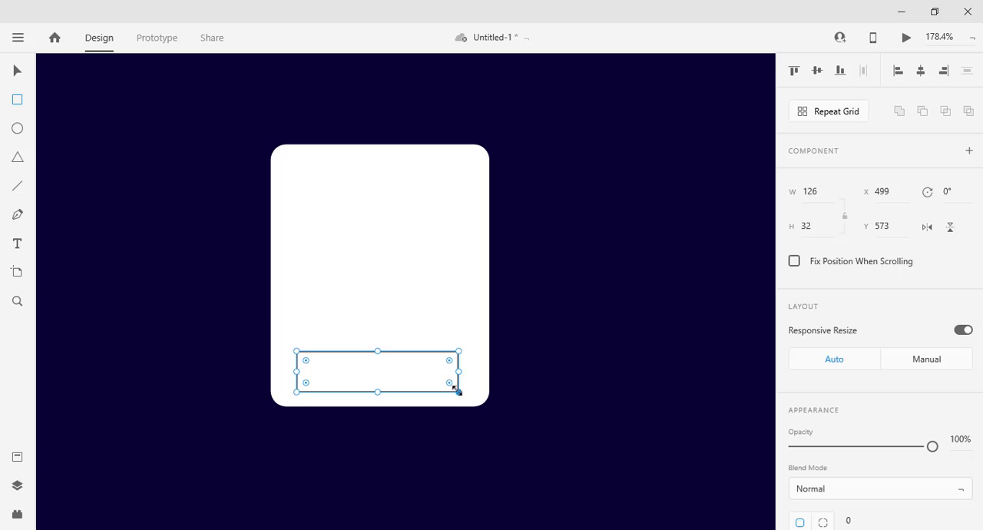
click(803, 231)
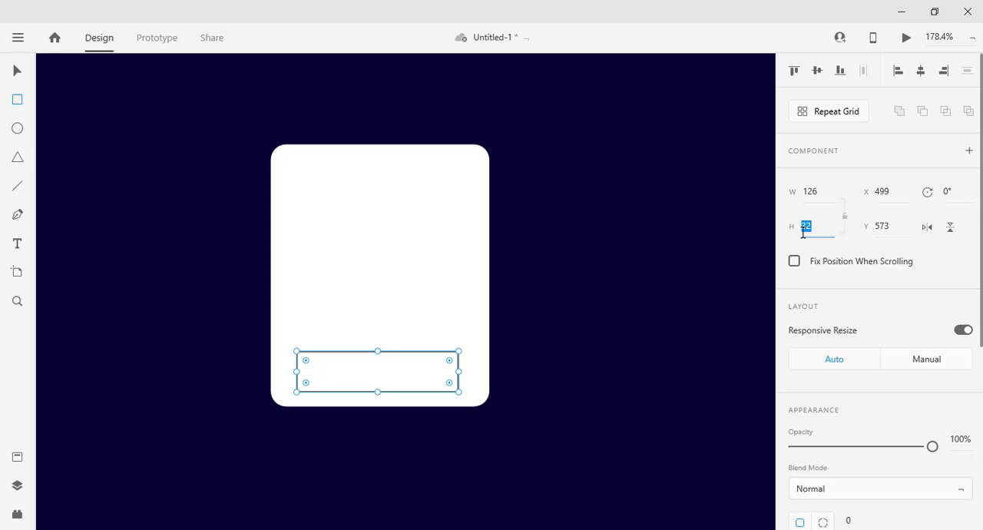
click(816, 194)
double_click(813, 196)
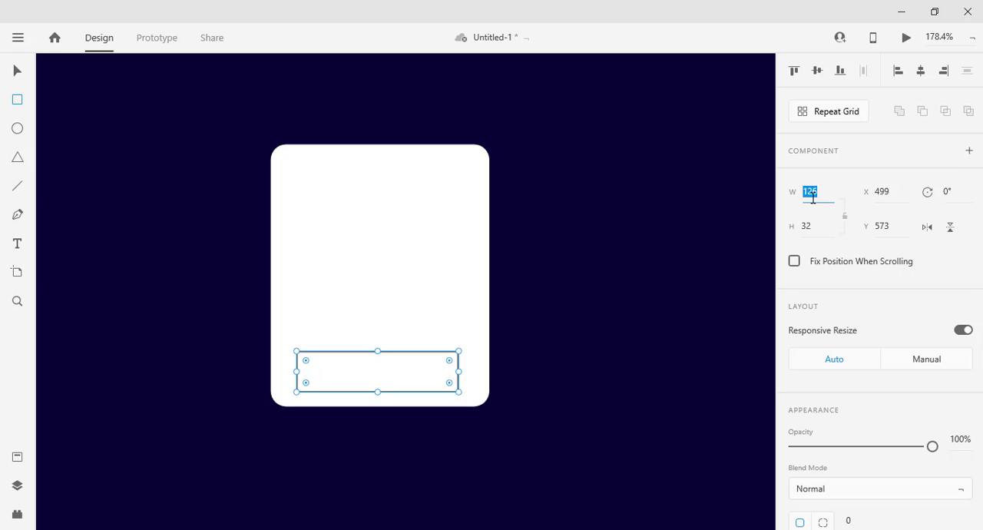
text(120)
key(Return)
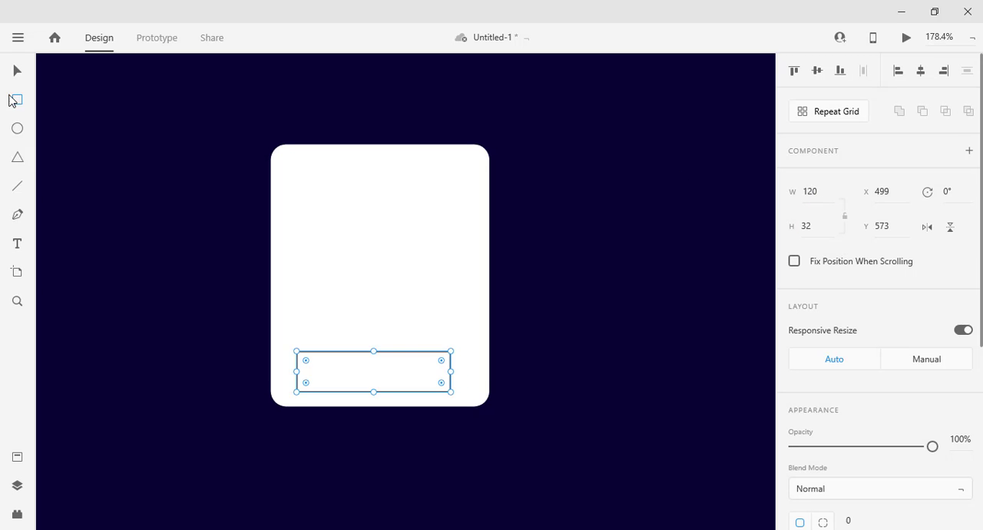
Centre the button rectangle horizontally on the card at X 504 and nudge it up to Y 564.
click(18, 71)
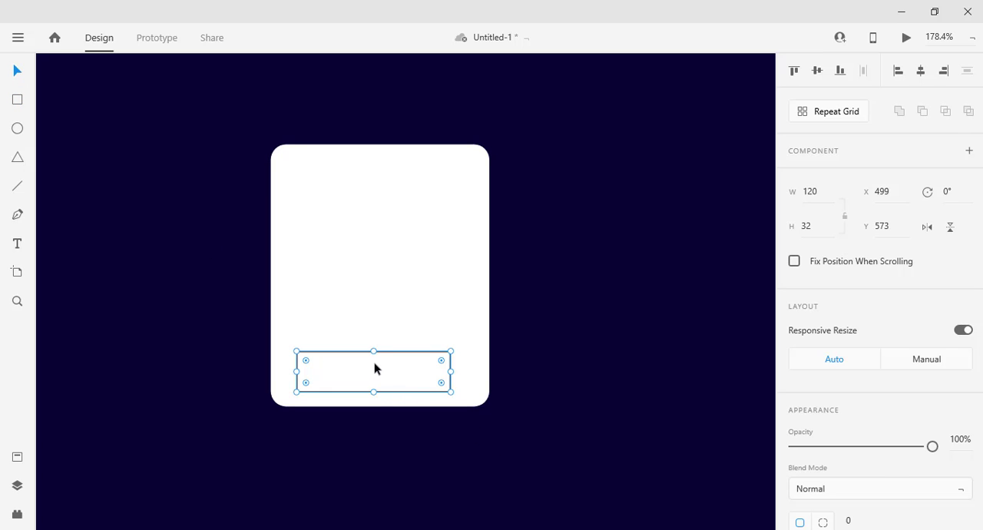
drag(374, 369, 381, 367)
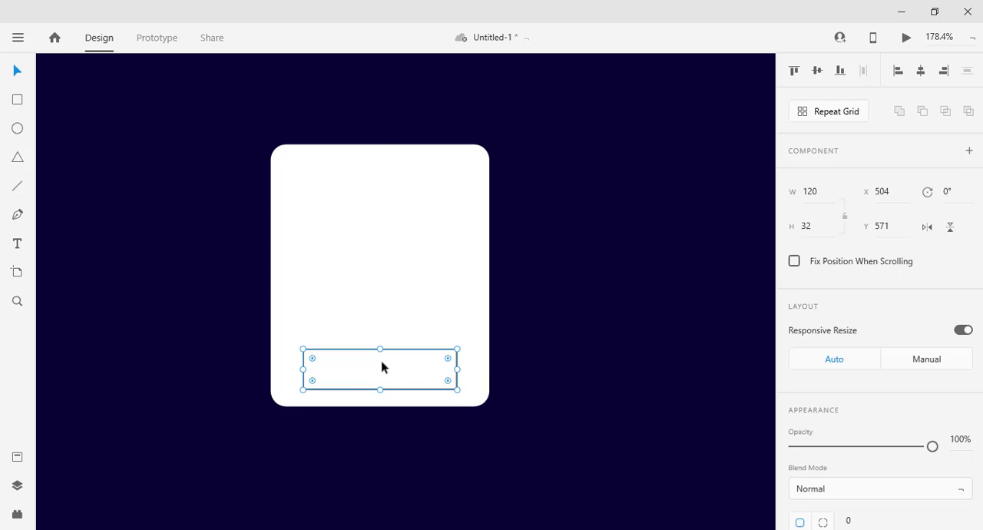
key(Up)
key(Up)
key(Up)
key(Up)
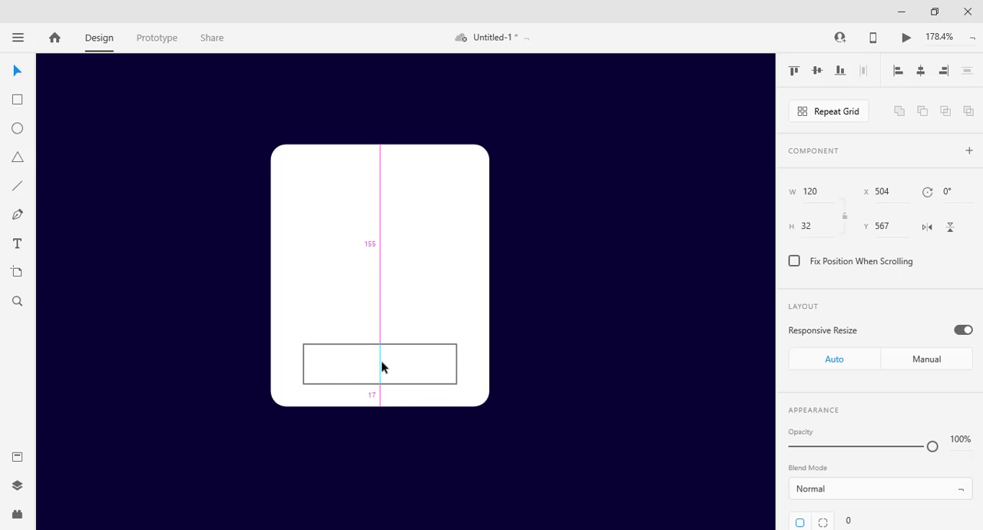
key(Up)
key(Up)
key(Up)
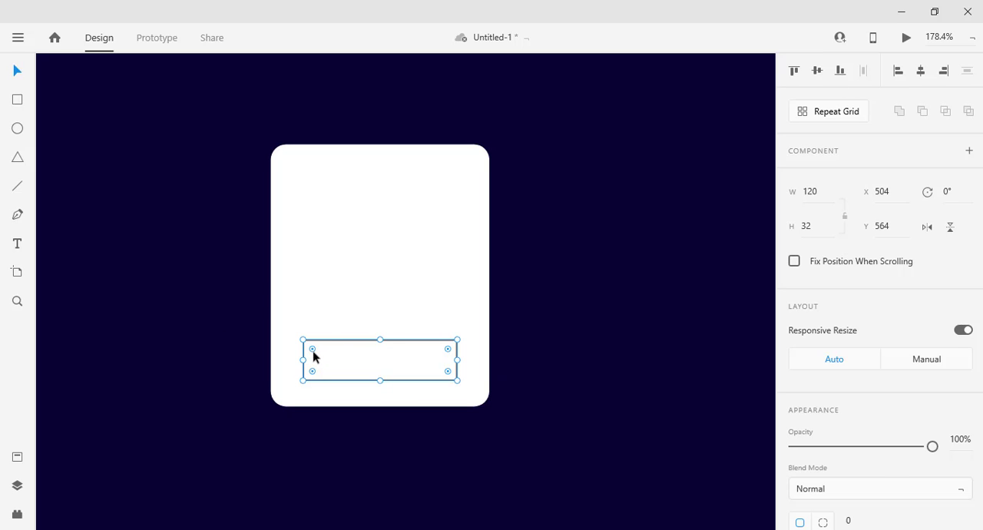
Round the button rectangle's corners fully to radius 16 and remove its border.
drag(312, 349, 331, 360)
scroll(929, 338, down, 4)
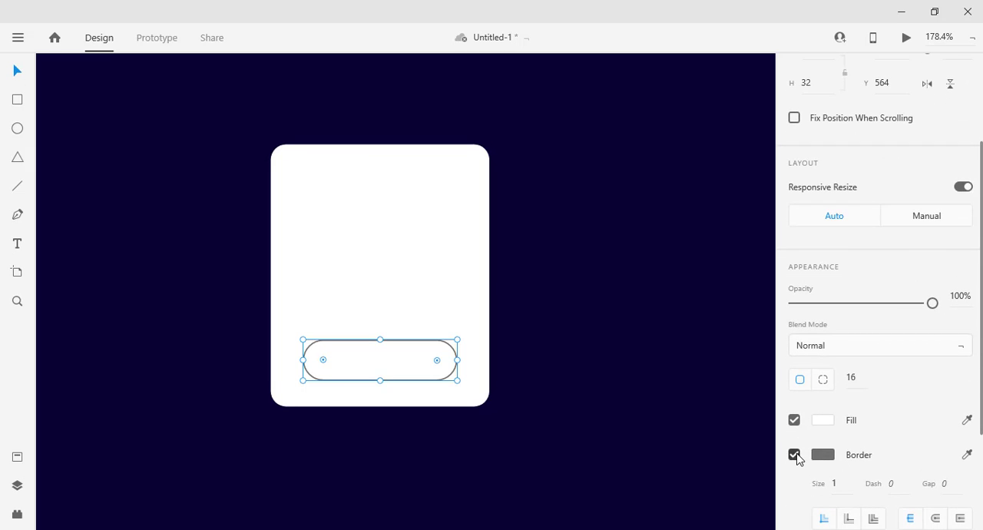
click(794, 454)
Fill the rounded button with the red colour #F94848.
click(824, 421)
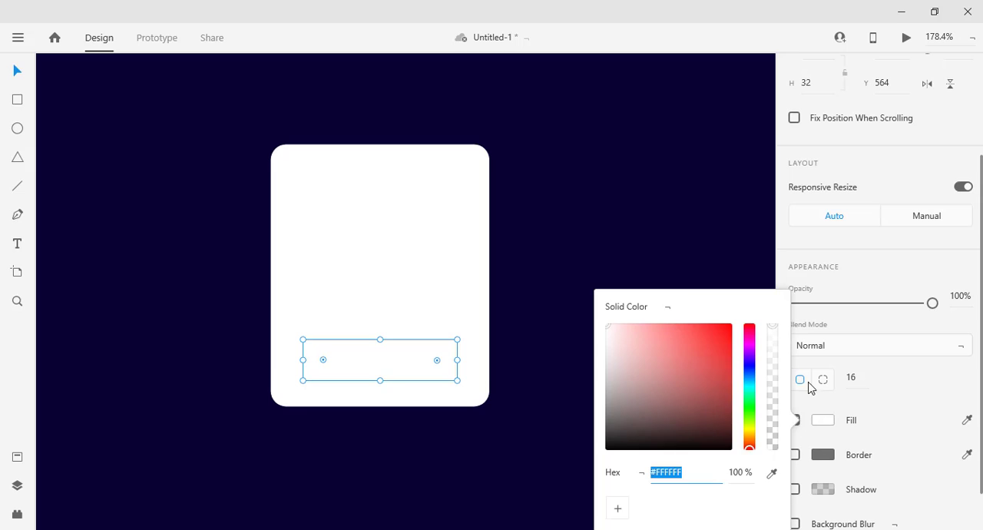
click(677, 335)
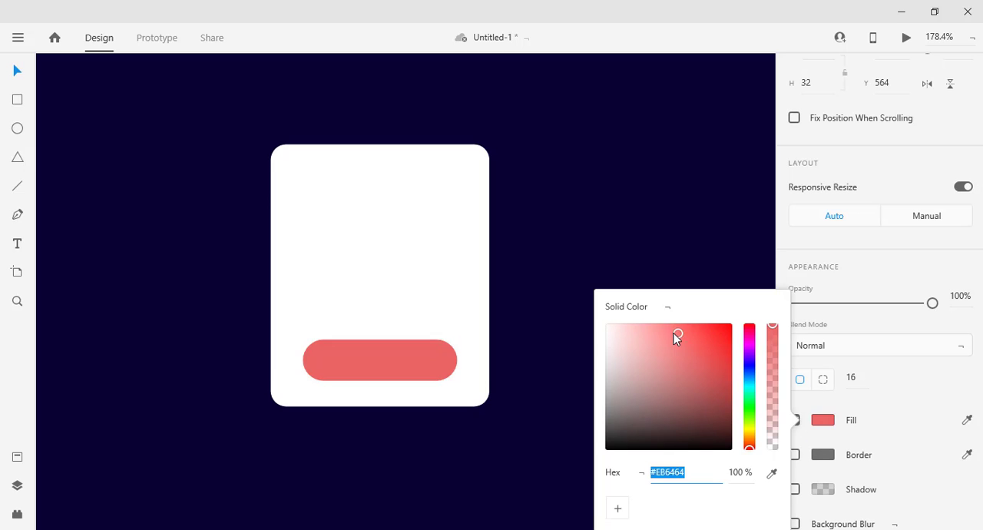
drag(676, 338, 695, 326)
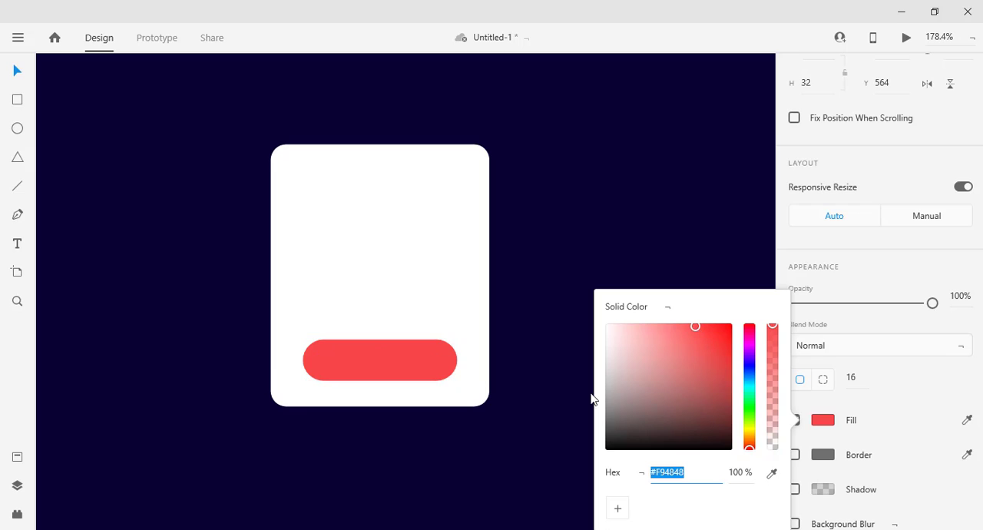
click(518, 401)
Fill the white card rectangle with the near-black colour #050014, keeping the card in its original position.
click(443, 300)
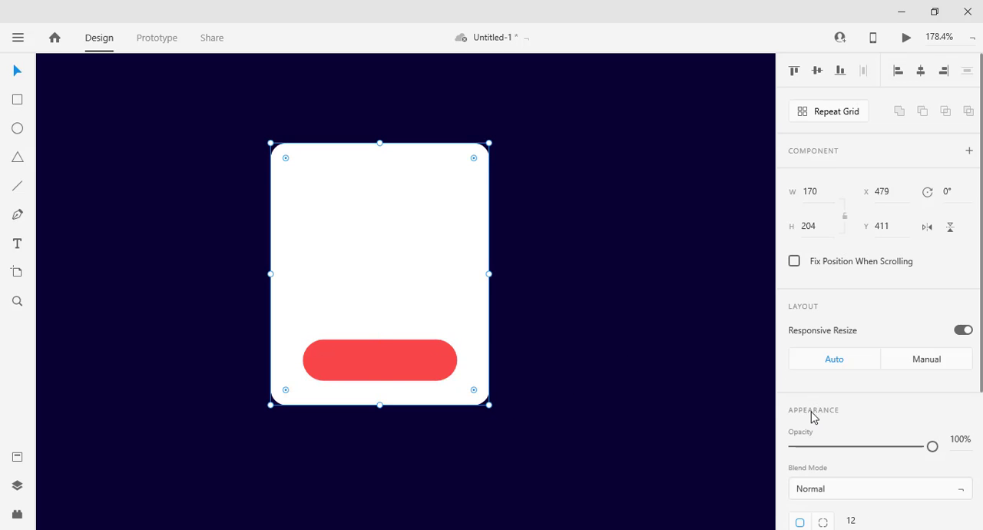
key(ctrl+z)
scroll(830, 423, down, 5)
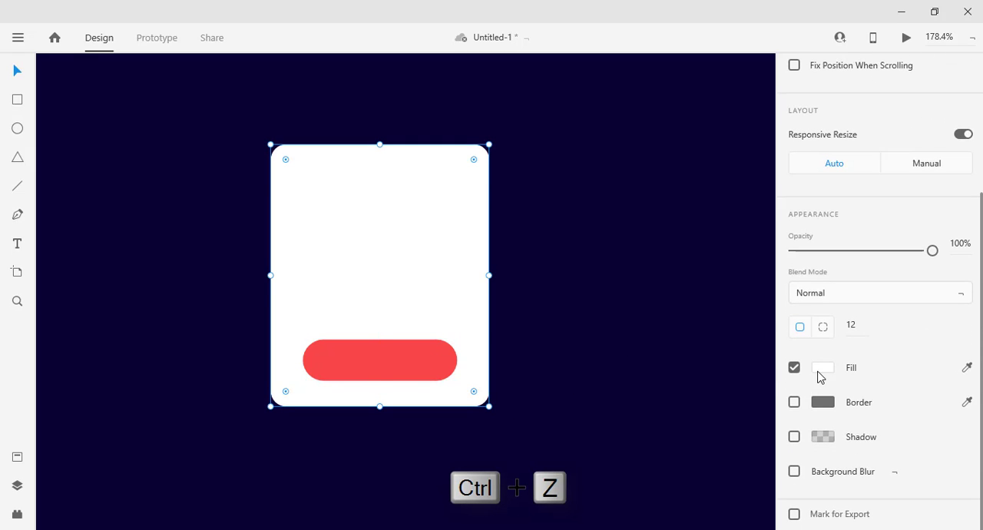
click(819, 377)
click(823, 377)
click(825, 377)
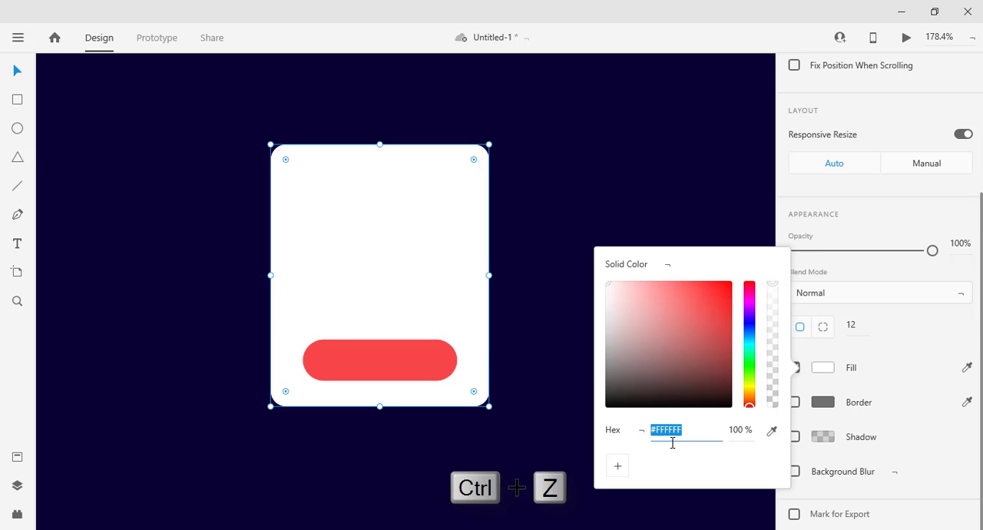
text(050)
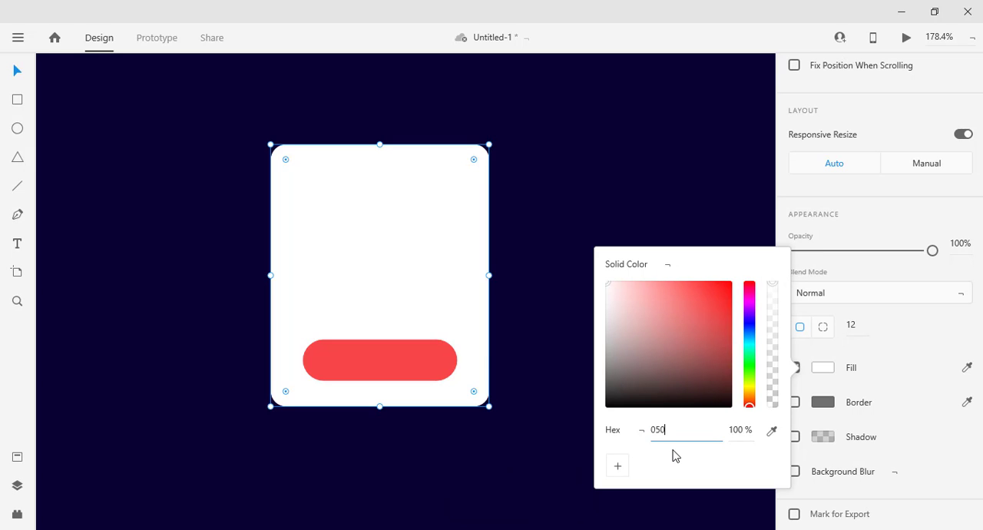
text(014)
key(Return)
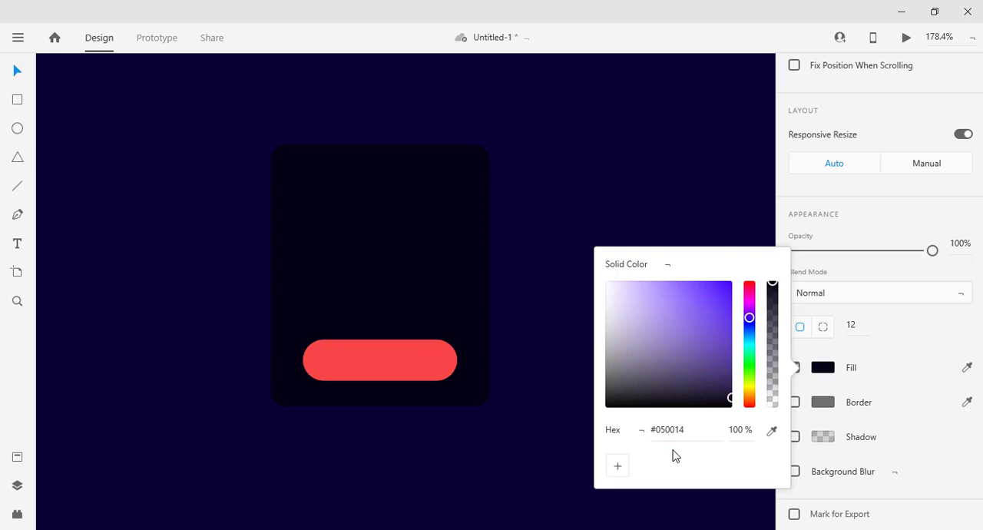
click(498, 461)
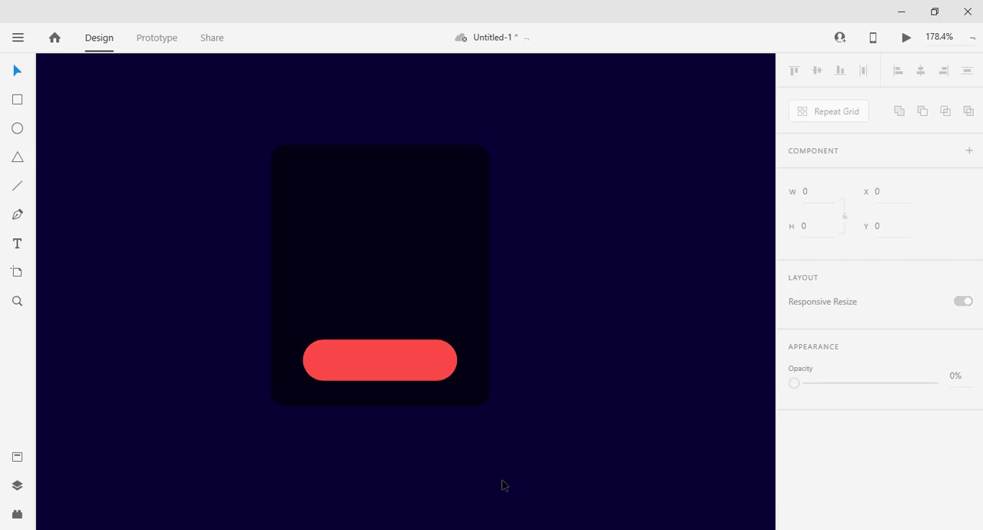
Set the button's fill to the slightly softer red #F54A4A and deselect it.
click(439, 359)
click(556, 422)
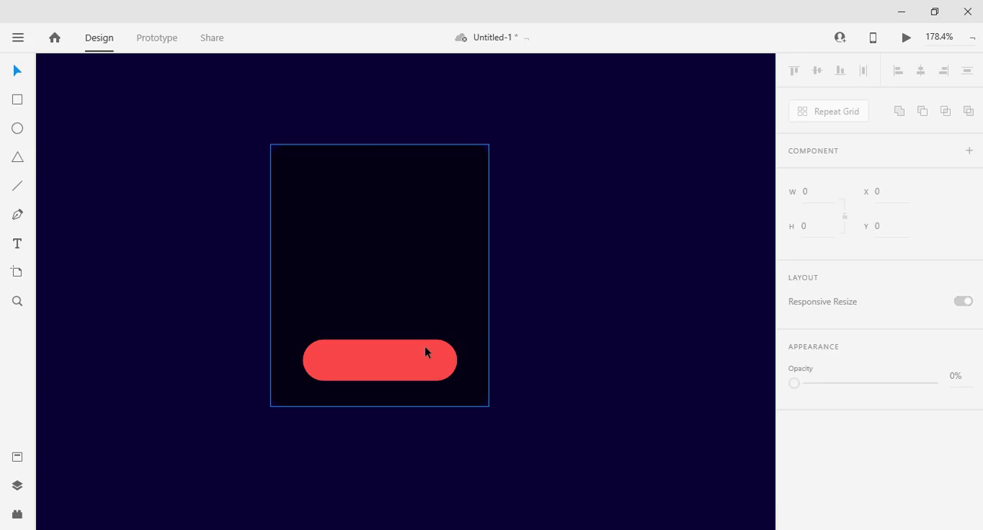
click(428, 359)
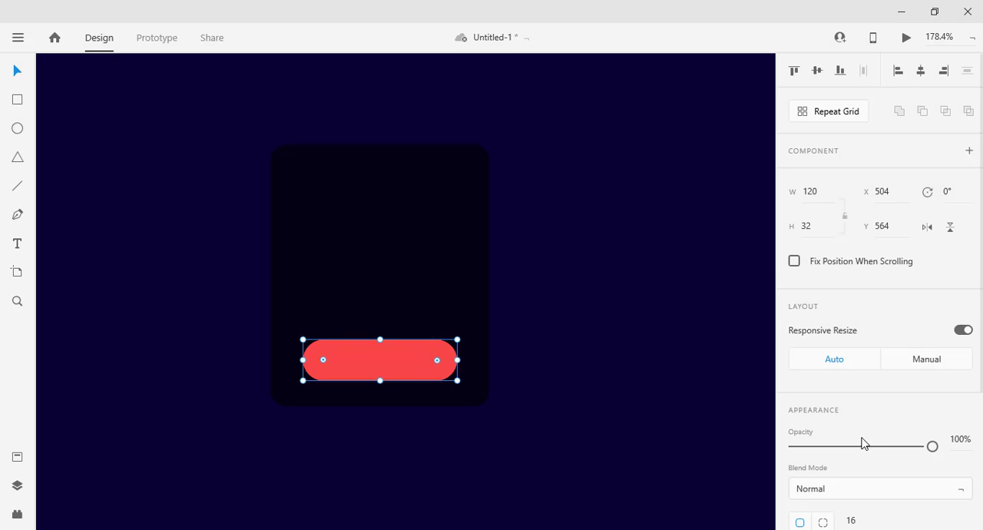
scroll(860, 441, down, 3)
click(823, 419)
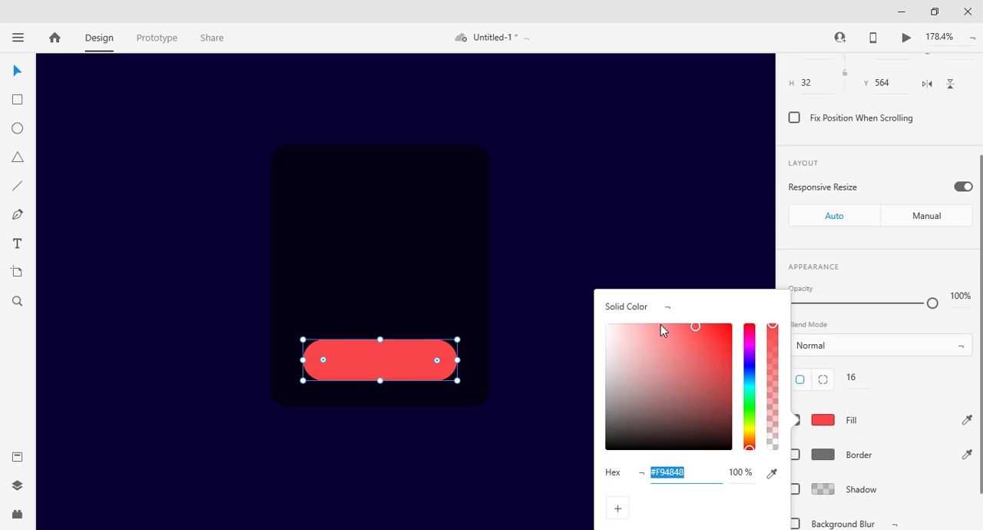
drag(665, 327, 695, 329)
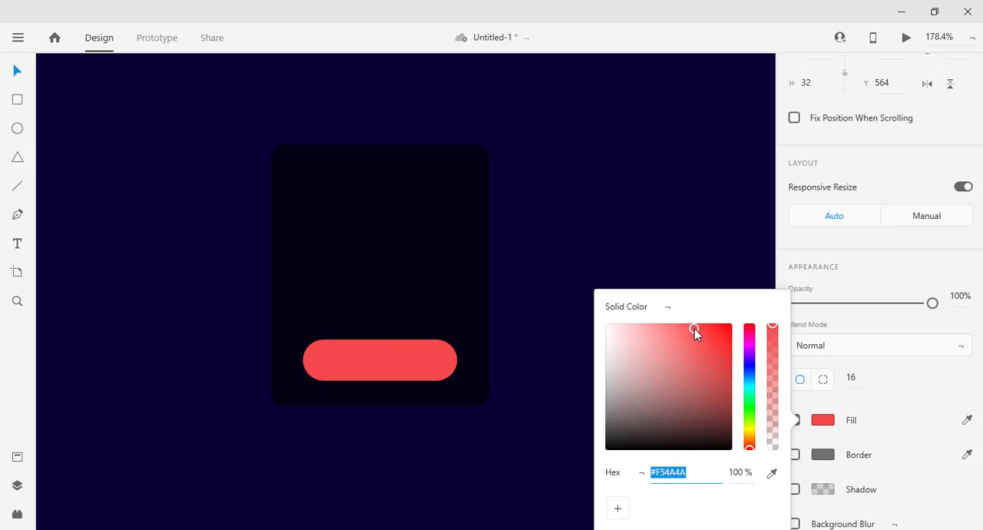
click(619, 247)
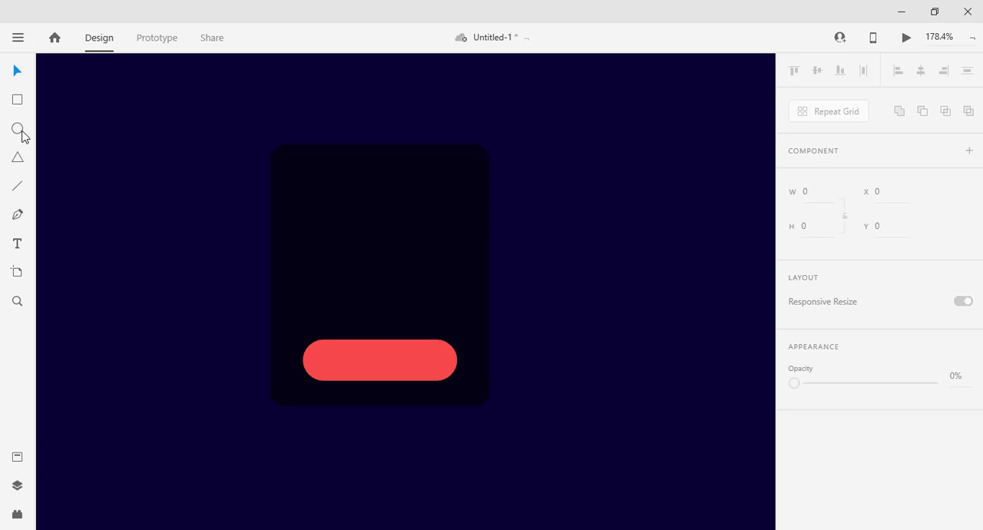
Draw a circle about 102 wide in the card's upper area and set its width and height to 100.
click(17, 128)
drag(376, 225, 439, 309)
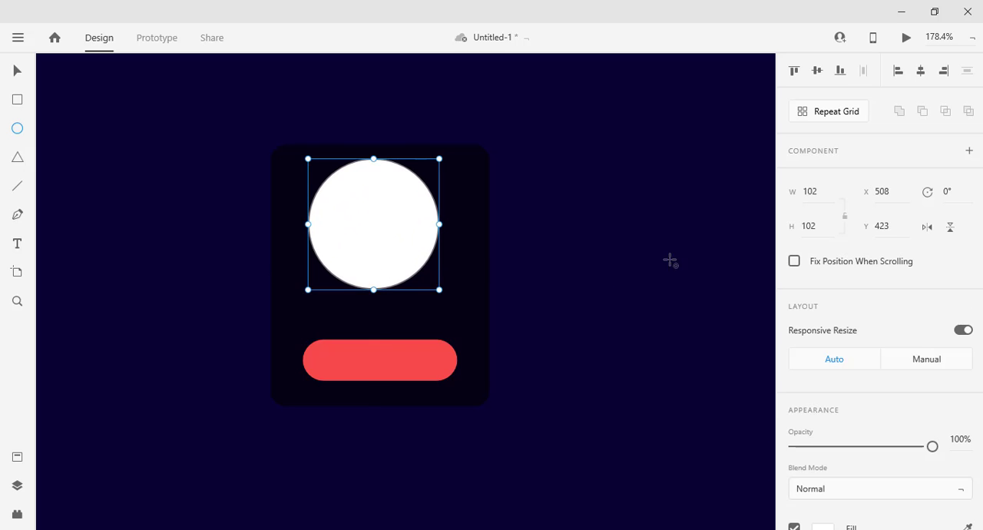
click(810, 192)
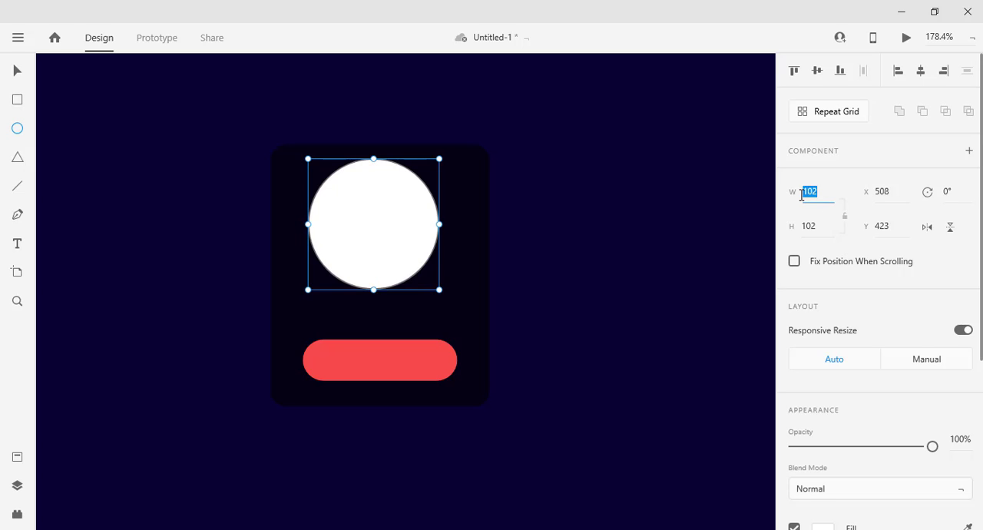
text(100)
click(824, 228)
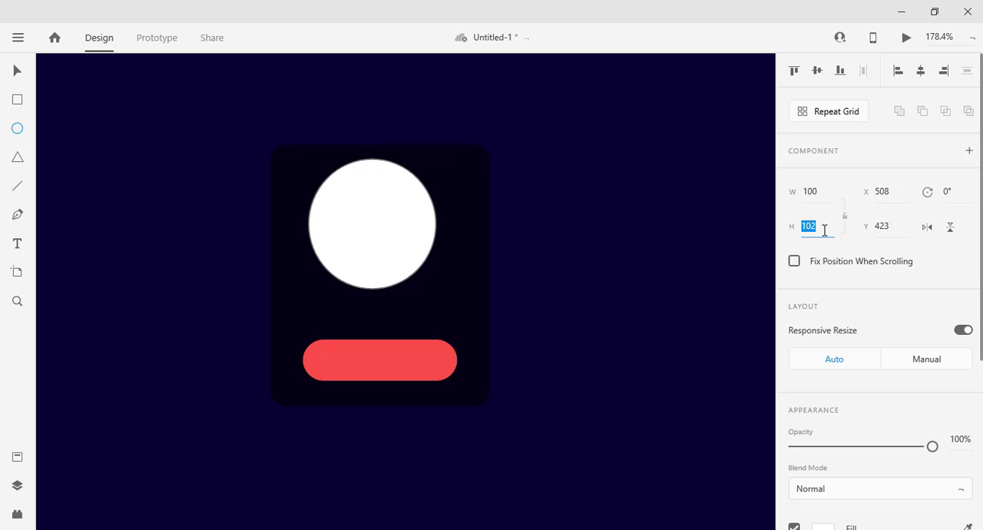
text(100)
key(Return)
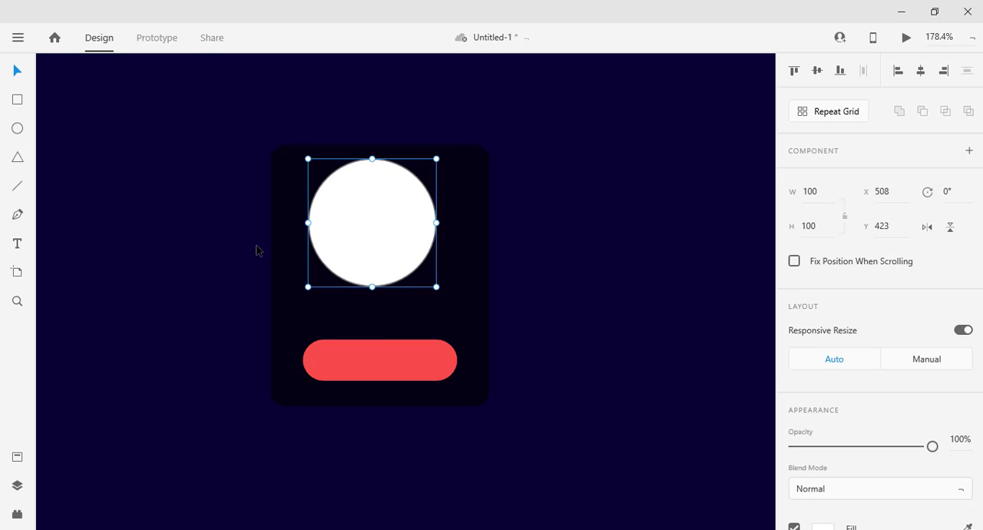
Centre the circle horizontally on the card at X 514 and nudge it down to Y 438.
drag(392, 230, 403, 243)
key(Down)
key(Down)
key(Down)
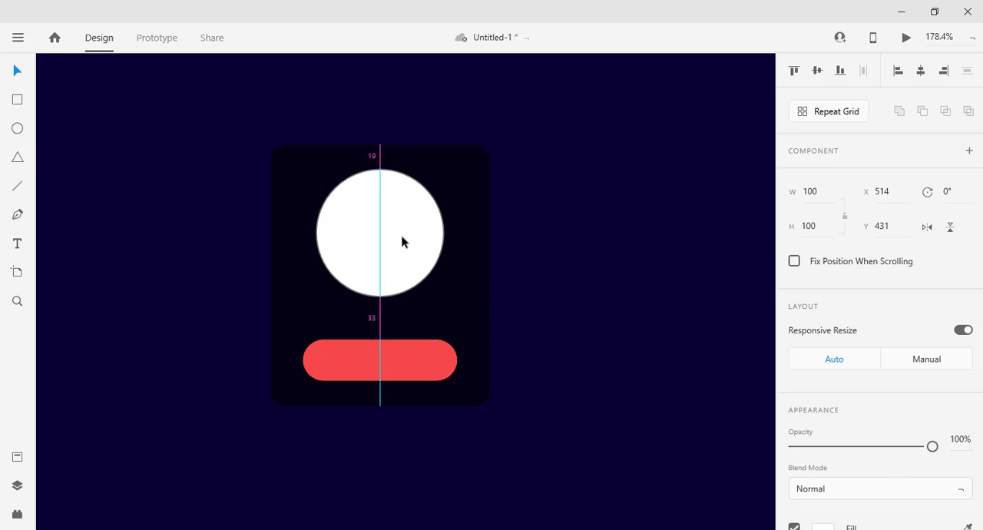
key(Down)
key(Down)
key(Down)
key(Down)
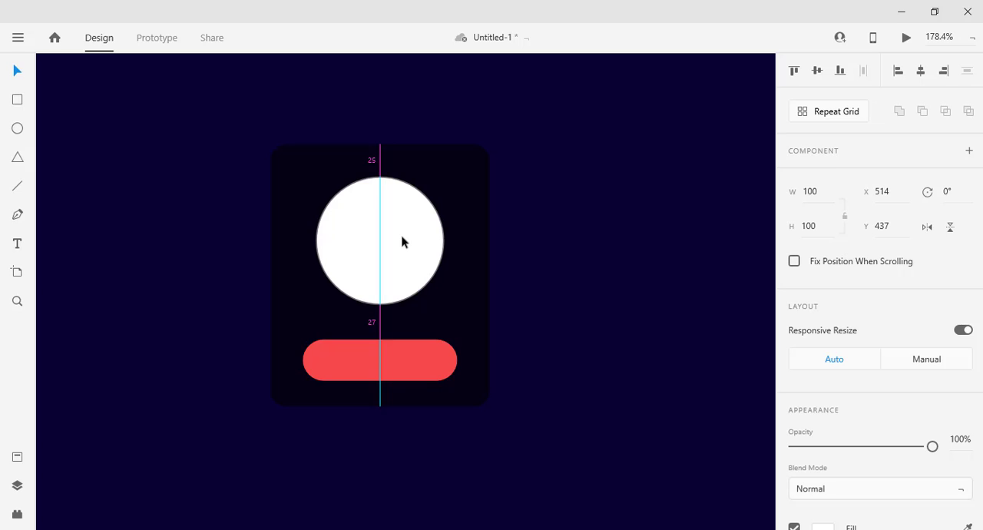
key(Down)
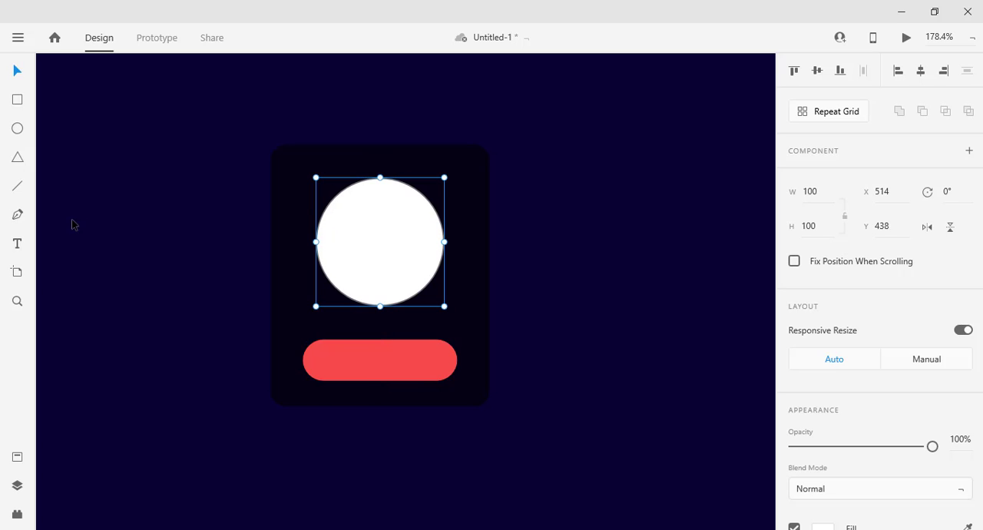
click(203, 273)
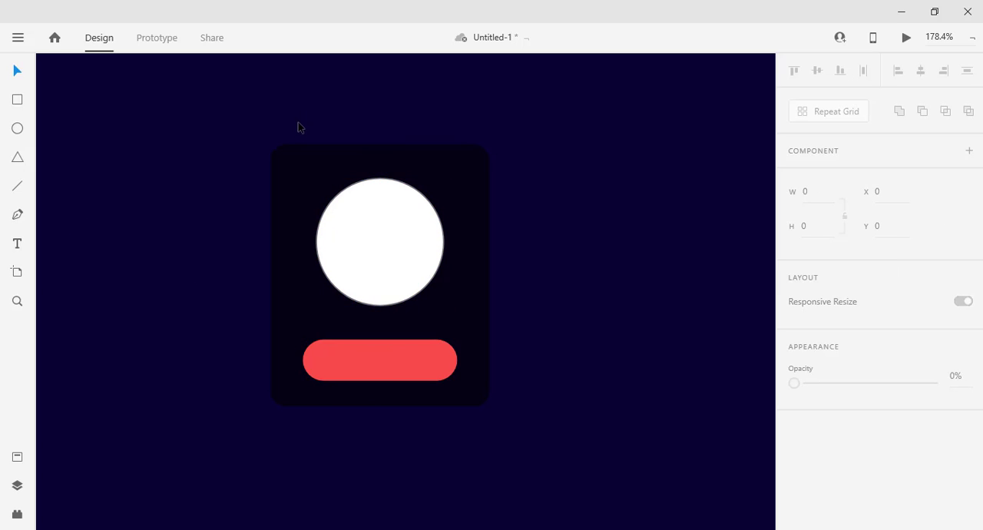
Switch to the Headshotss folder in File Explorer and place the long-haired blonde woman's headshot into the card's circle.
key(alt+Tab)
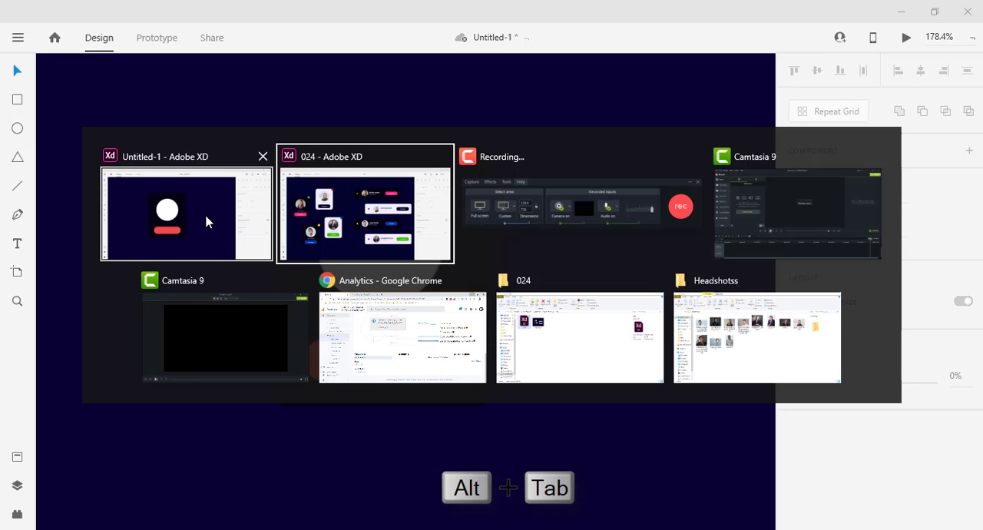
key(alt+Tab)
key(alt+Tab)
key(alt+Tab)
key(alt+Tab)
key(alt+Tab)
key(alt+Tab)
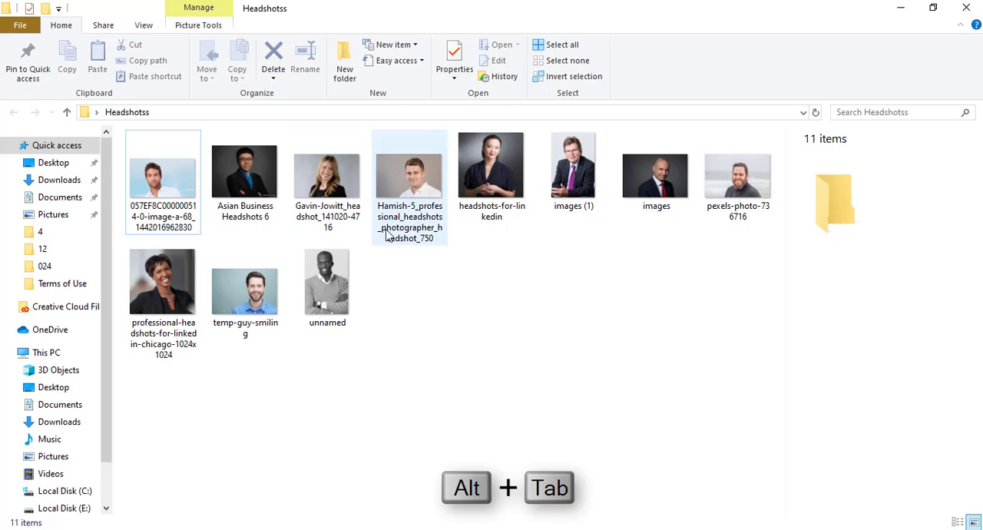
drag(332, 175, 436, 336)
key(alt+Tab)
drag(407, 278, 402, 270)
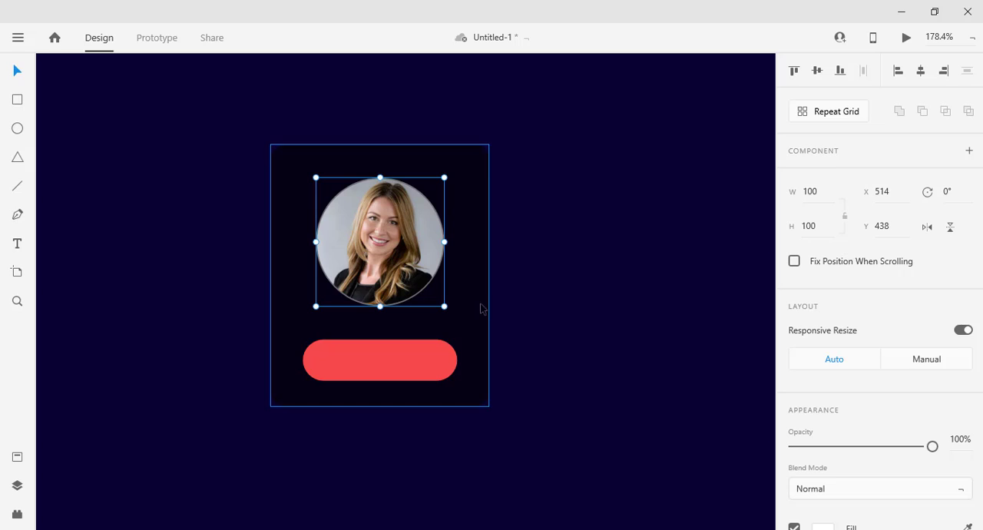
click(521, 332)
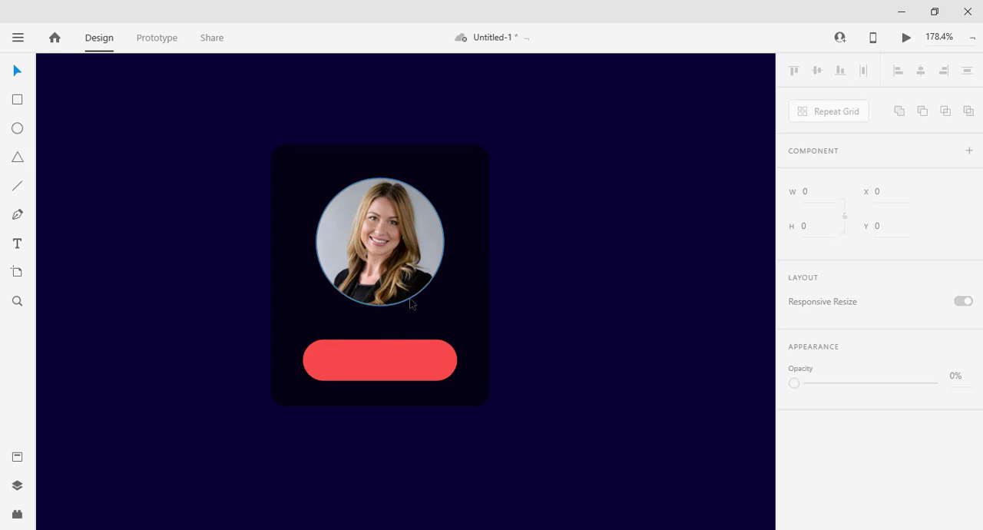
Remove the border from the circular profile photo.
click(421, 241)
scroll(884, 399, down, 5)
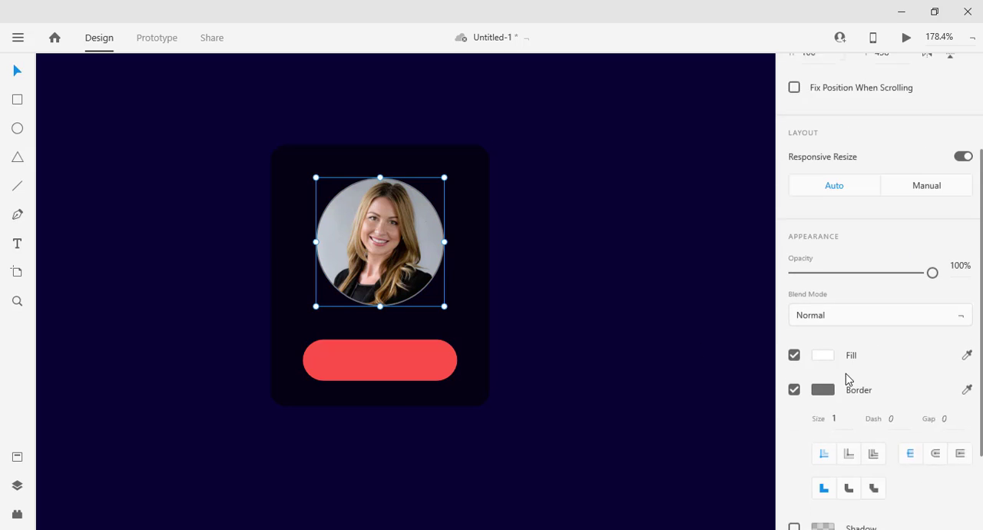
click(794, 350)
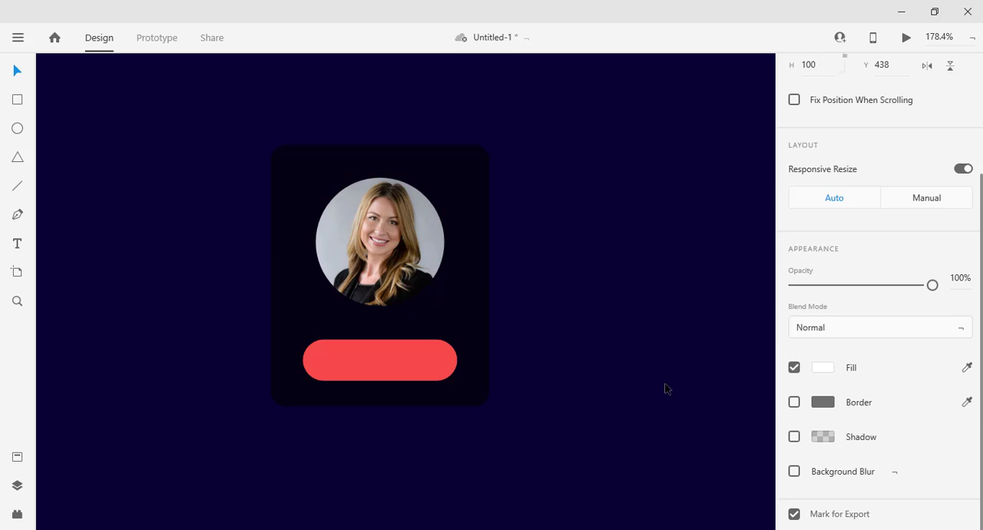
click(665, 387)
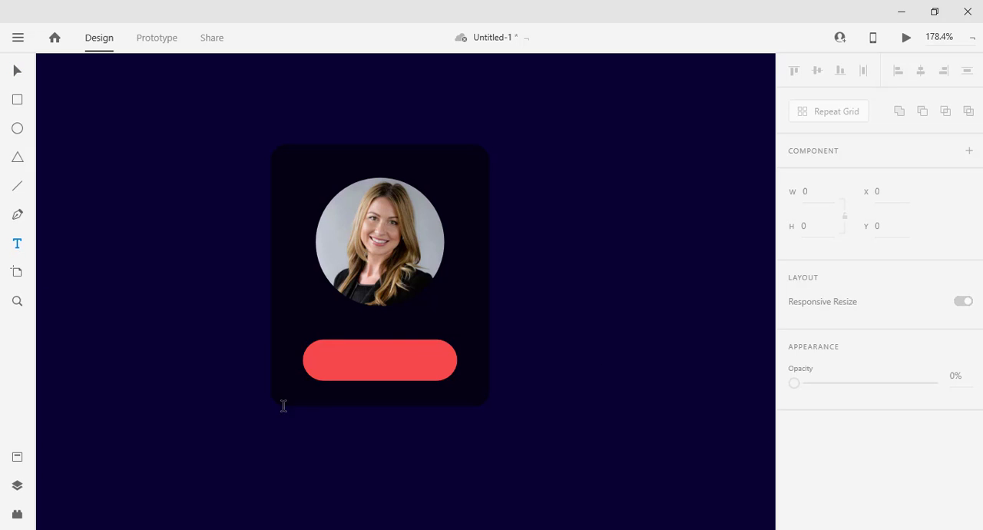
Add the text "Connect" on the red button.
click(334, 364)
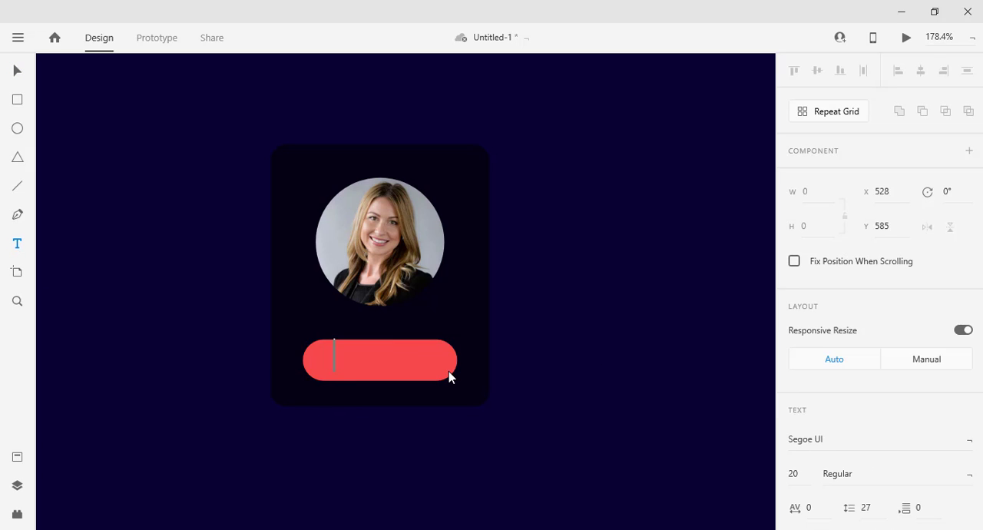
text(Connect)
click(19, 72)
Set the Connect label's font size to 12 and its font to Poppins.
scroll(907, 411, down, 5)
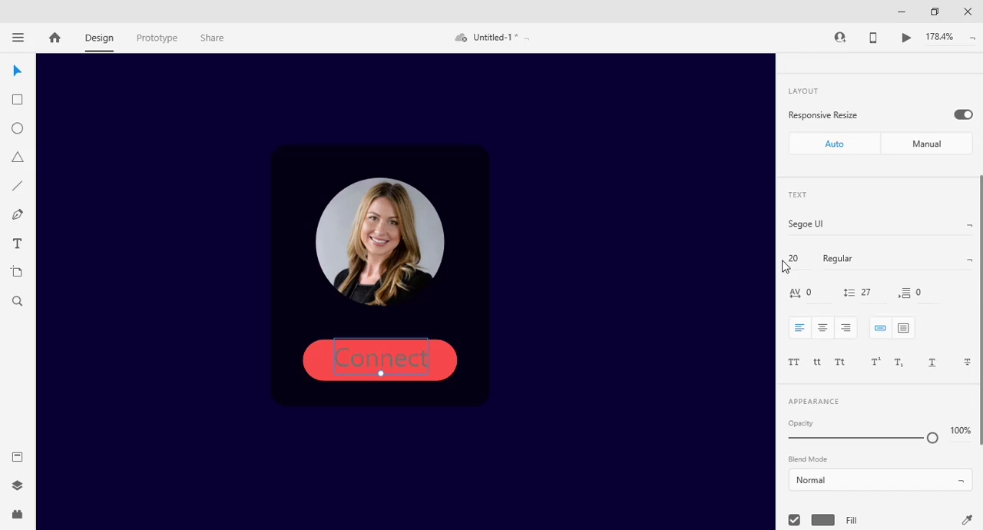
click(799, 260)
key(Return)
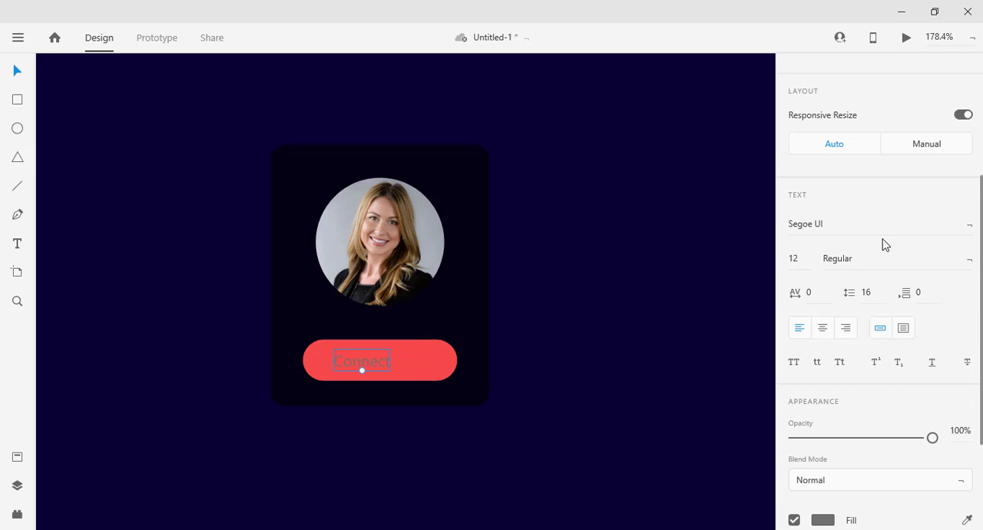
click(882, 230)
text(Poppins)
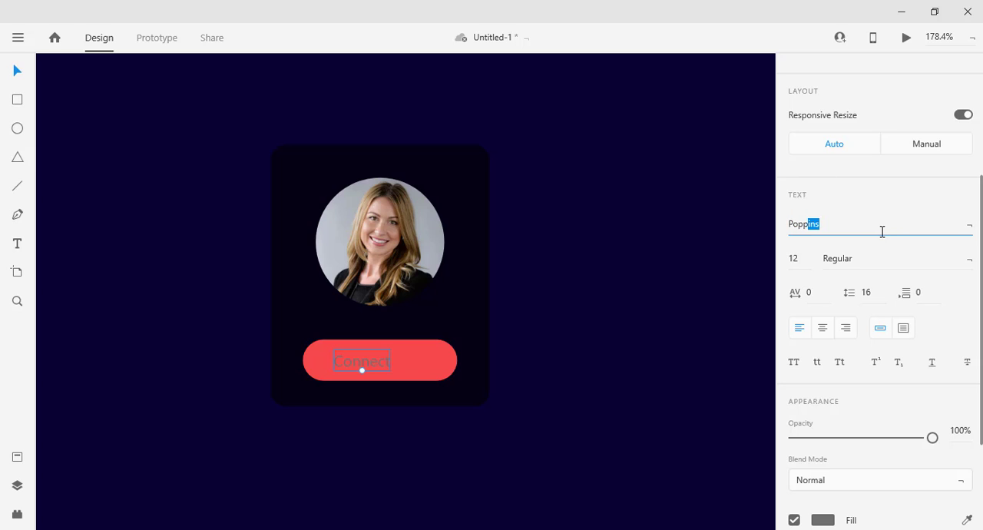
key(Return)
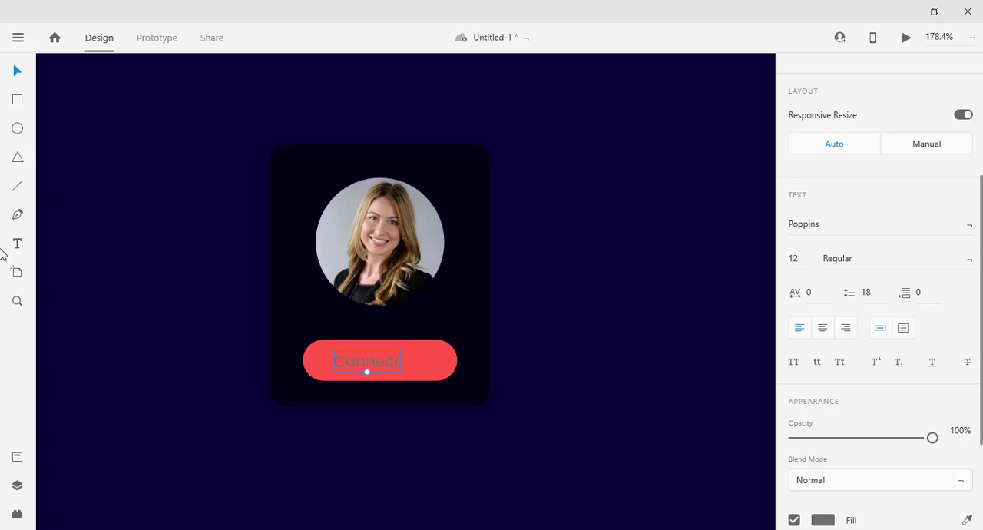
Set the Connect label's fill to white and center the label on the red button.
scroll(837, 434, down, 5)
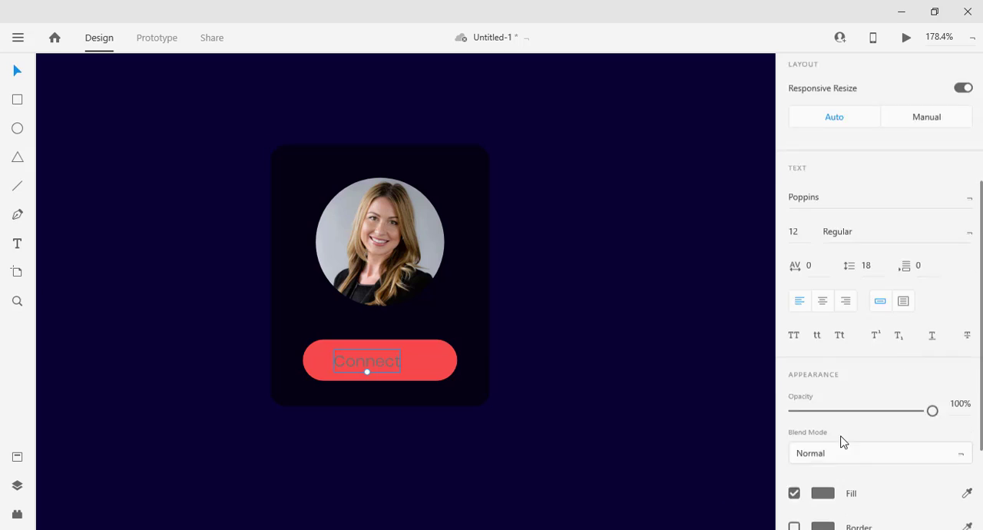
click(829, 367)
drag(700, 362, 599, 258)
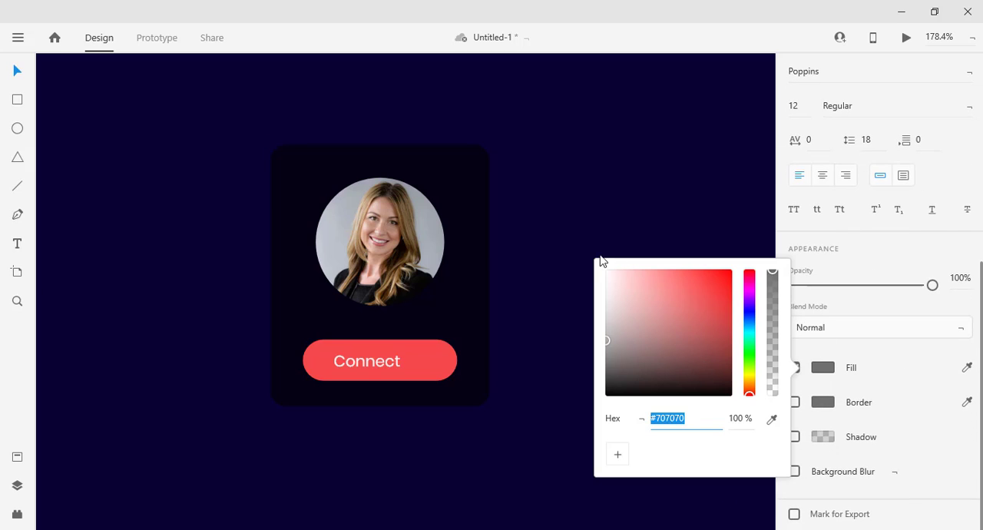
click(541, 343)
drag(394, 358, 403, 364)
click(600, 435)
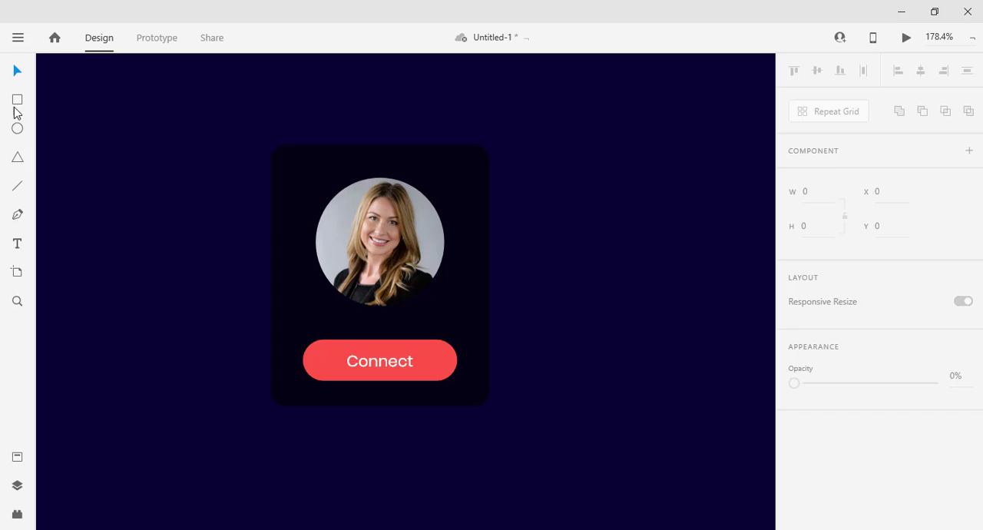
Draw a status circle about 27 px wide near the card's upper-right corner and remove its border.
click(18, 128)
drag(480, 155, 524, 190)
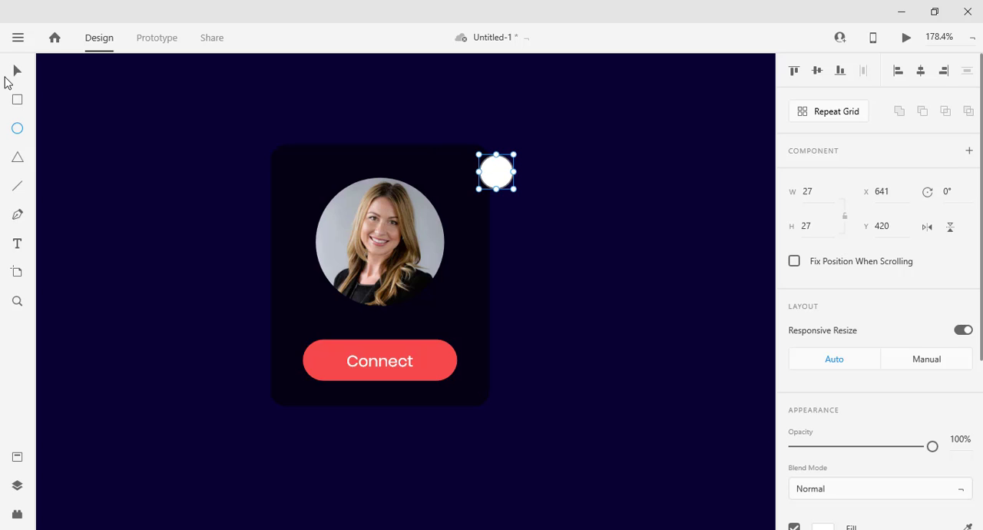
click(17, 71)
scroll(803, 346, down, 4)
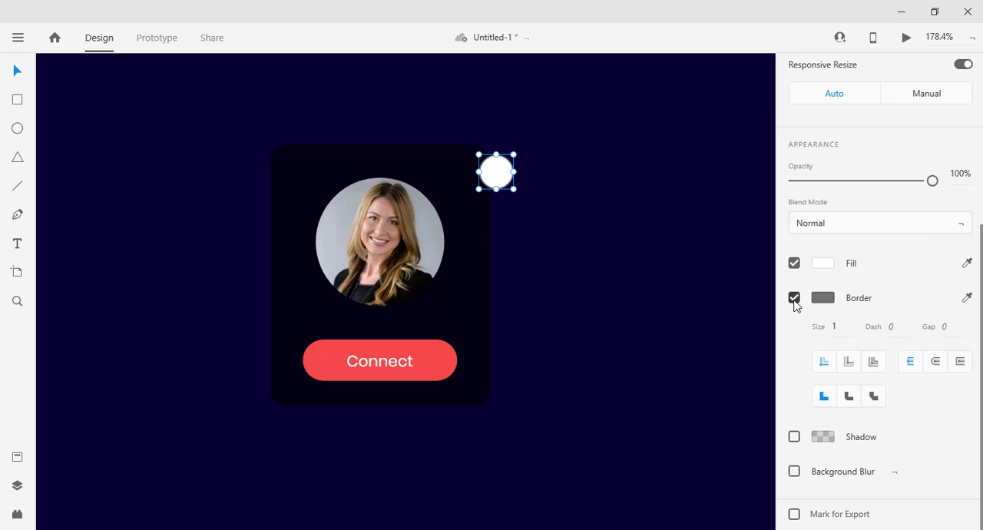
click(795, 303)
Fill the status circle with bright green #42FF00 and move it onto the card's upper-right corner.
click(821, 369)
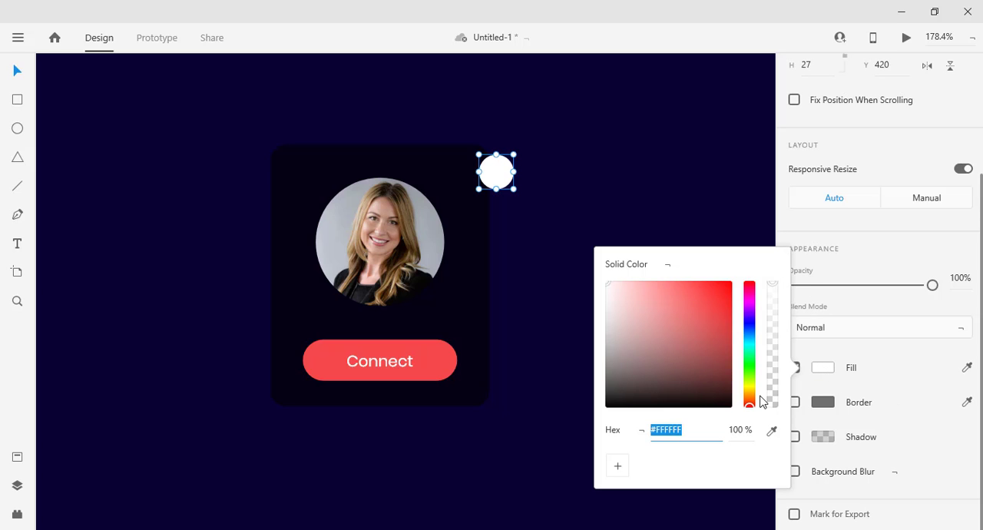
click(750, 375)
click(703, 294)
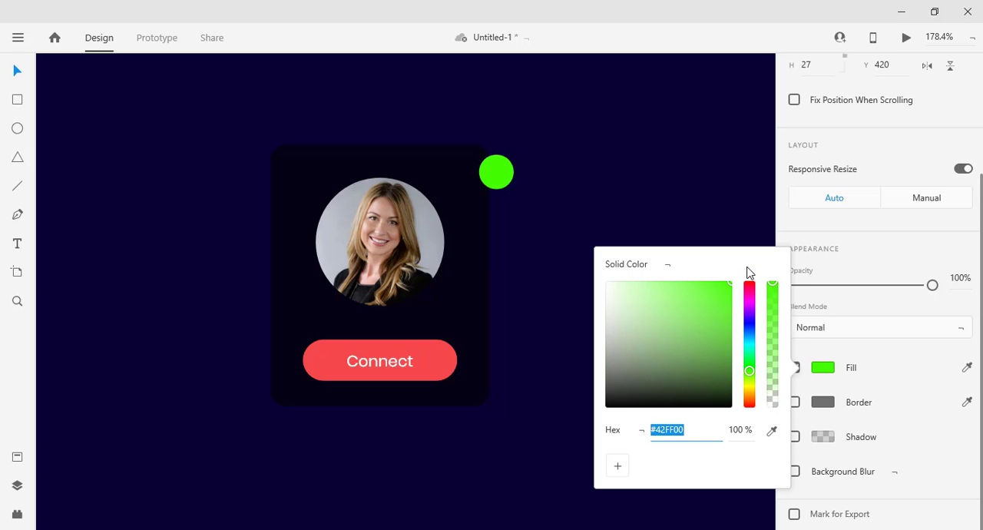
click(583, 185)
drag(489, 163, 488, 153)
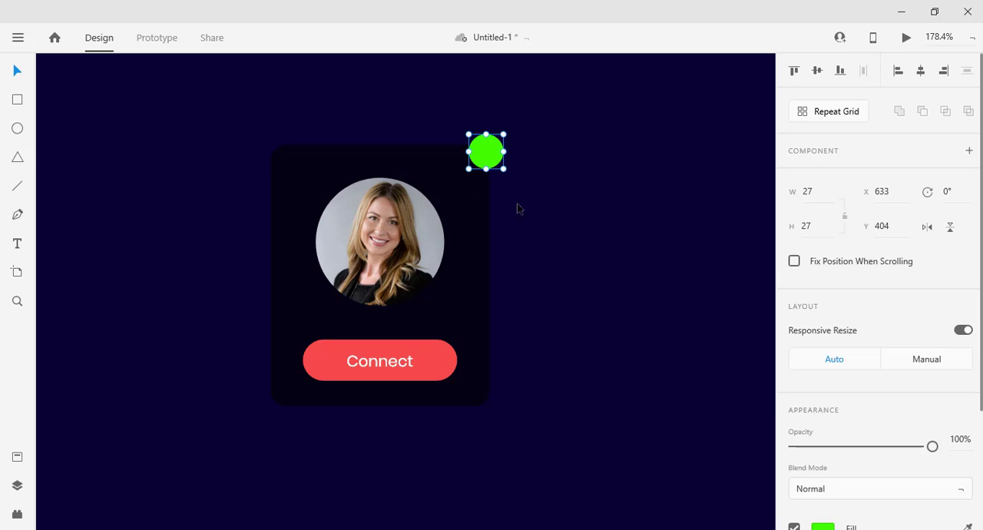
click(507, 295)
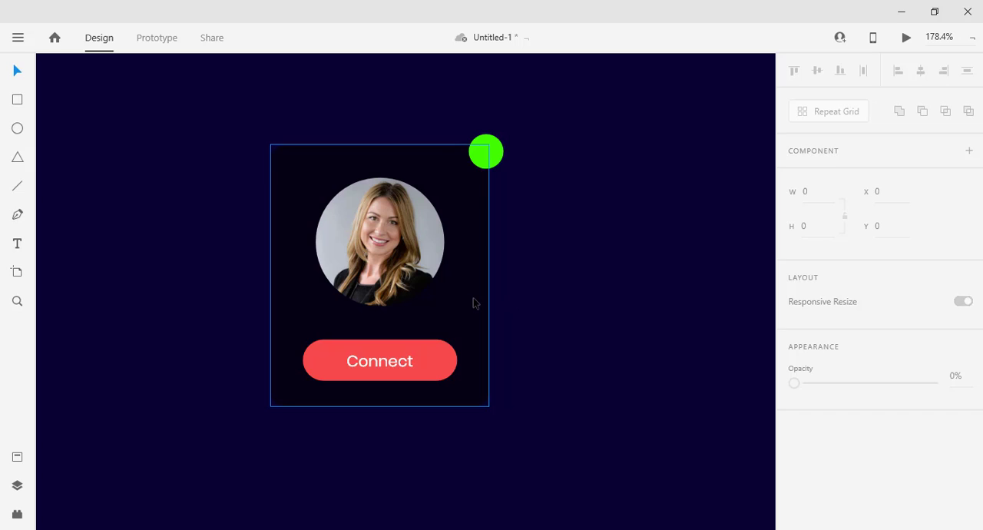
Duplicate the Connect label and place the copy between the profile photo and the button, horizontally centered on the card.
double_click(378, 372)
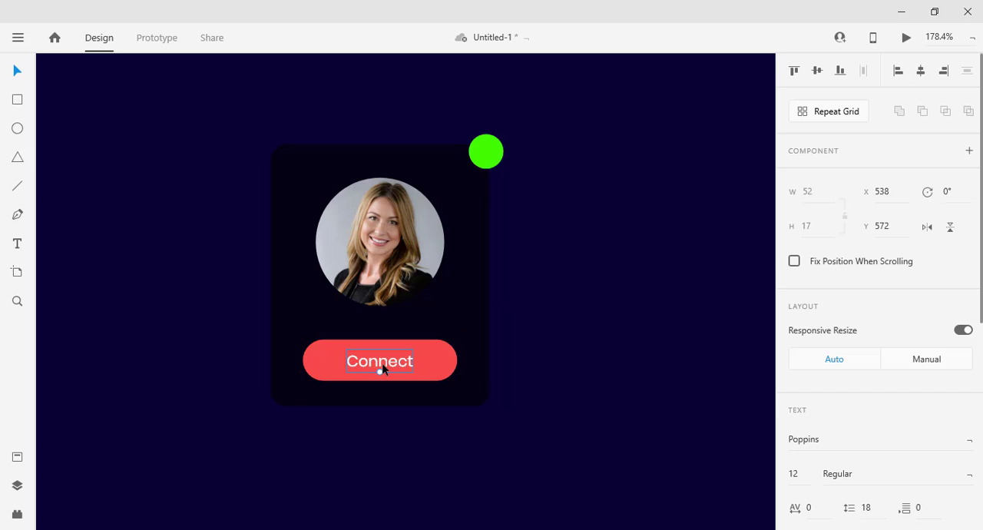
key(ctrl+c)
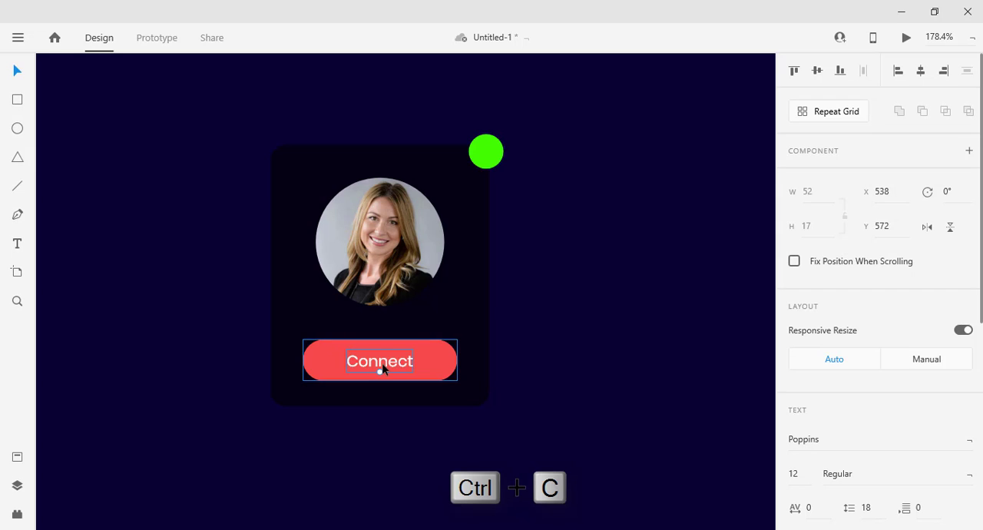
click(471, 300)
key(ctrl+v)
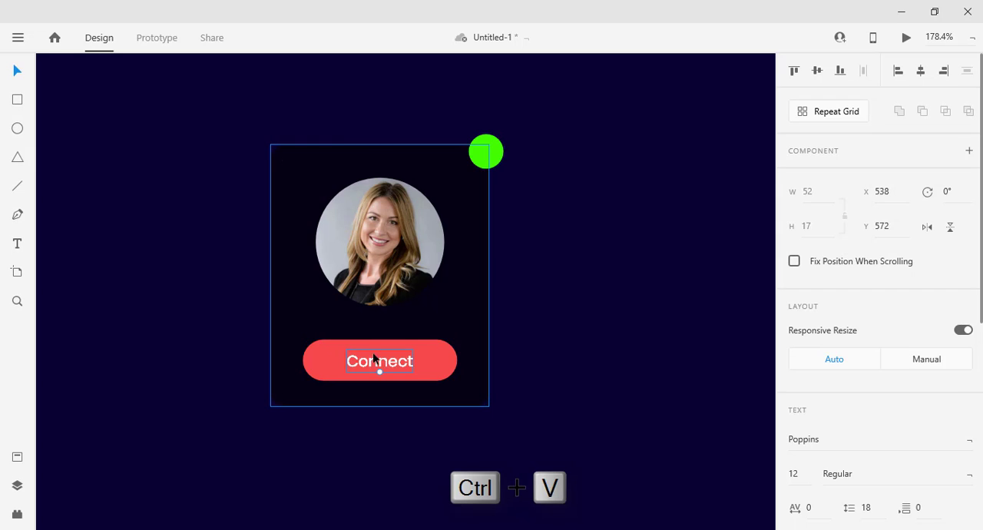
drag(377, 364, 380, 327)
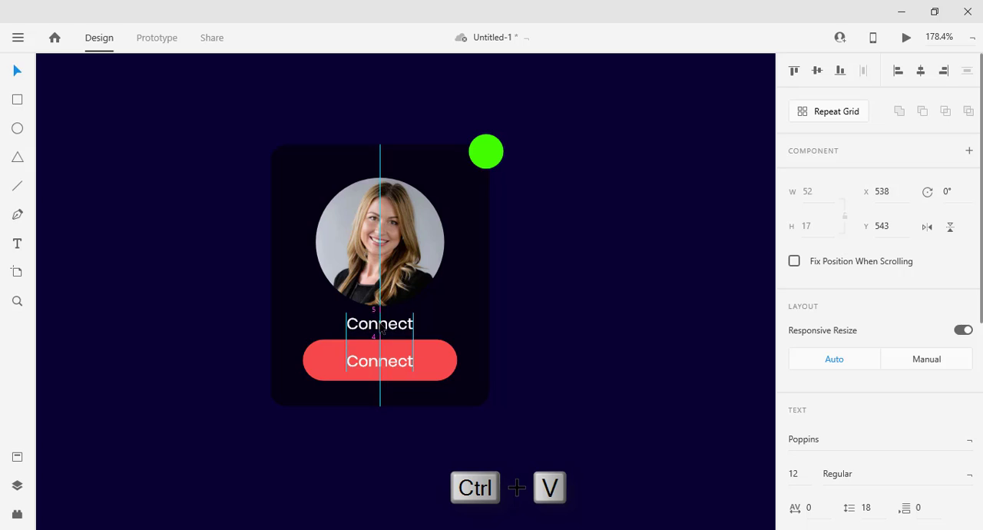
Replace the copied label's text with "1515 Followers".
double_click(382, 323)
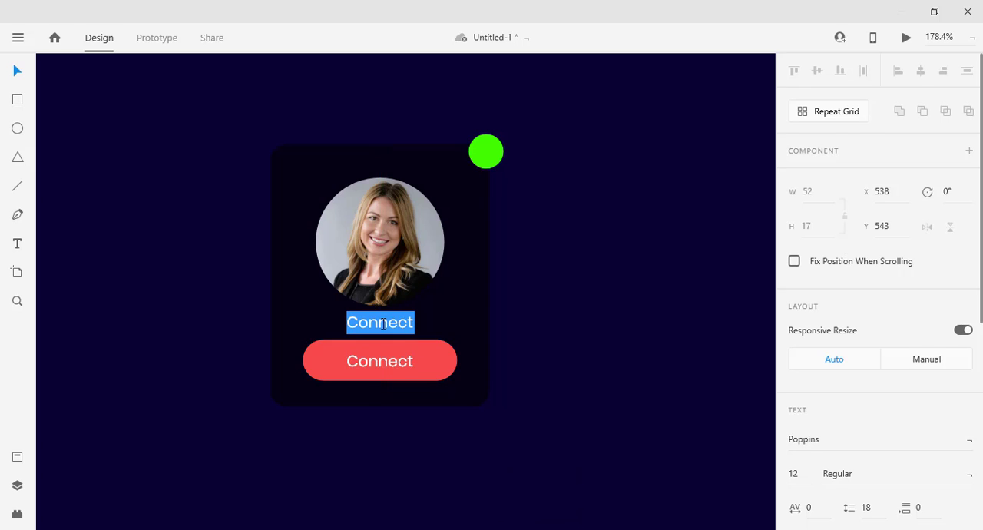
text(1515)
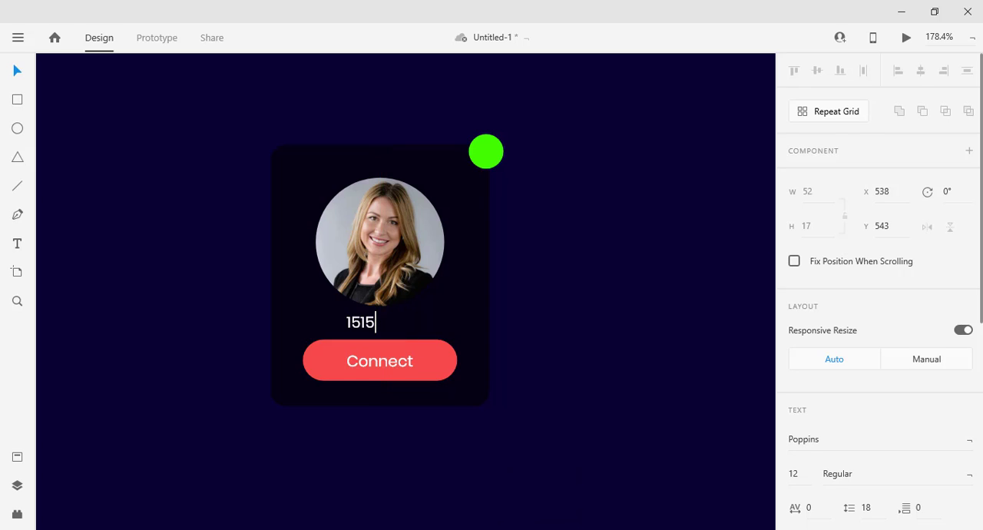
text(0Follower)
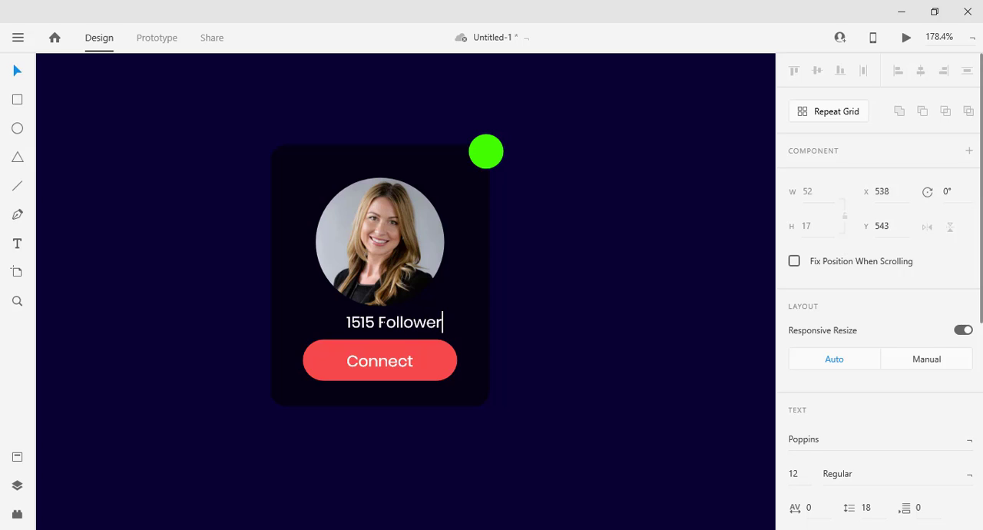
text(s)
click(18, 70)
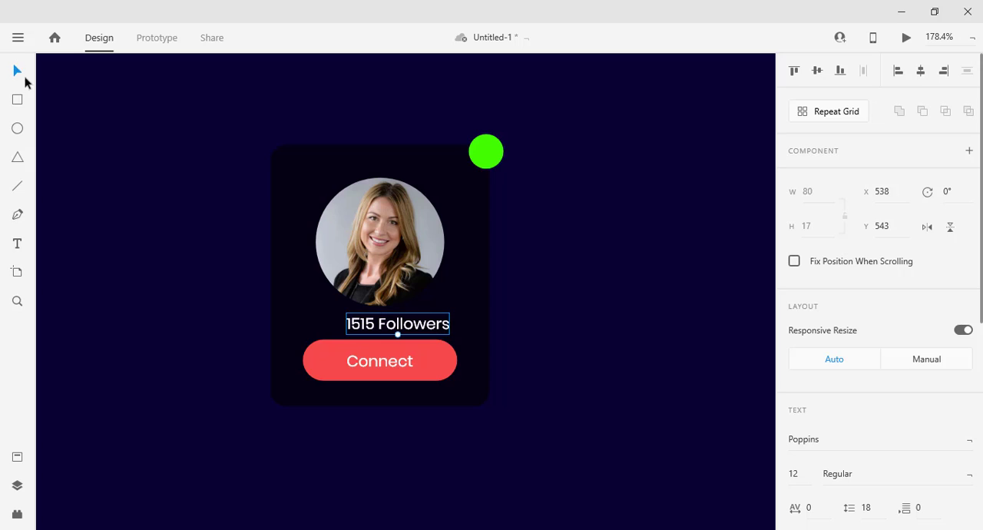
Set the followers text to font size 8 and the Light weight.
scroll(817, 346, down, 3)
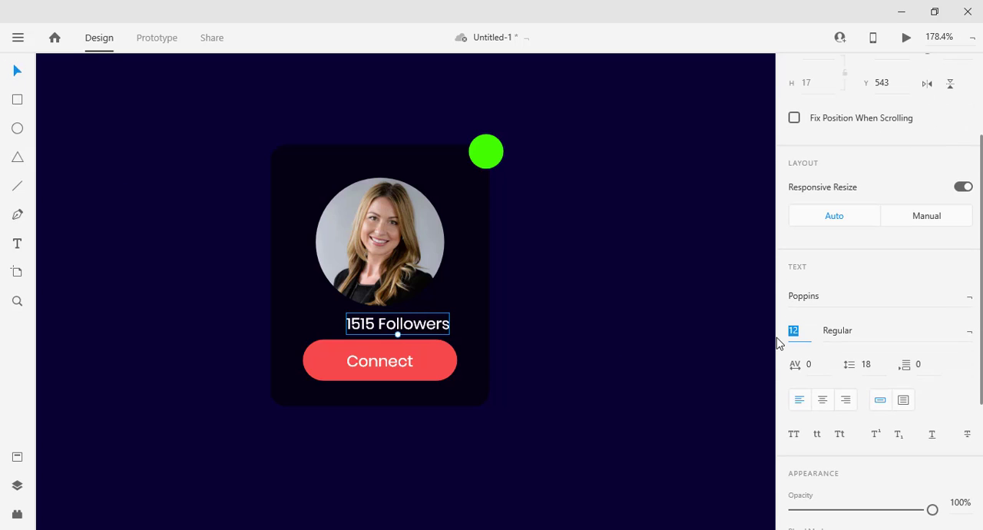
text(8)
key(Return)
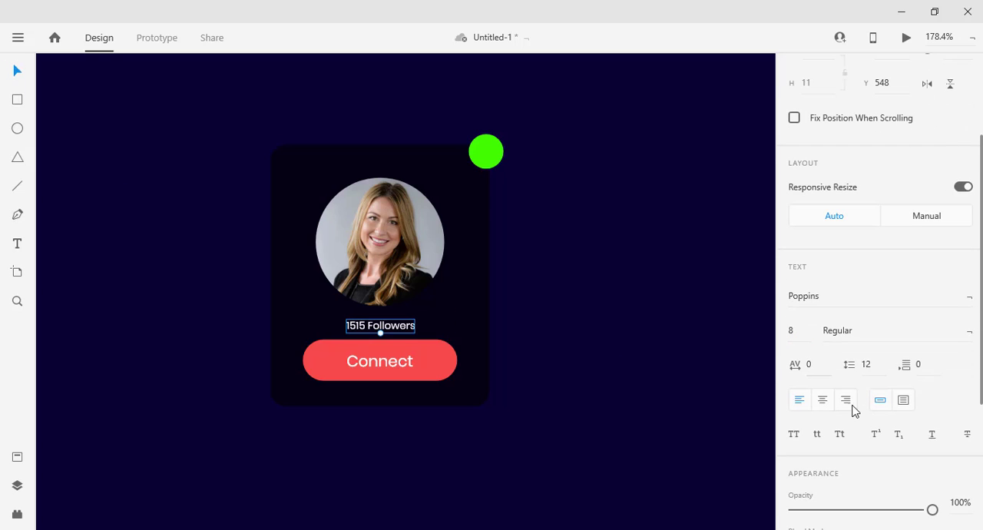
click(935, 328)
click(968, 334)
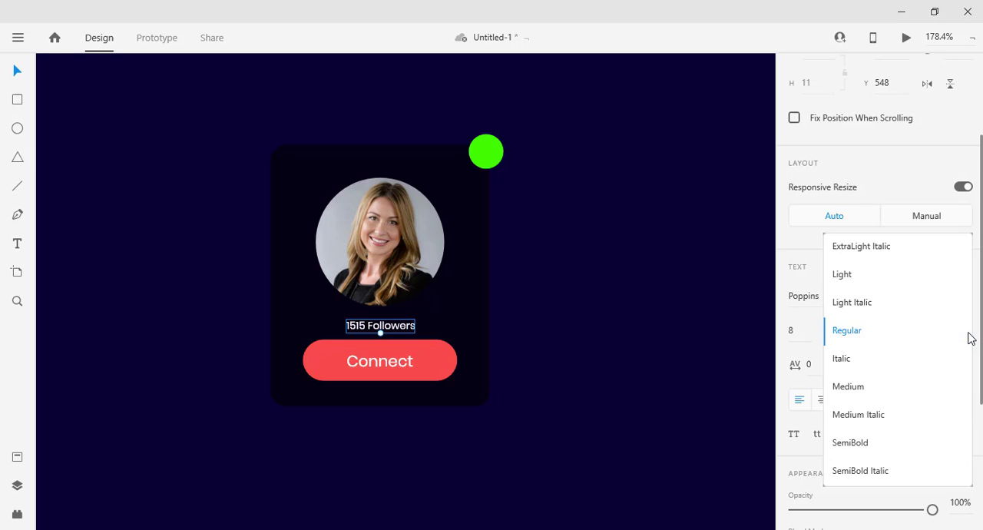
click(903, 278)
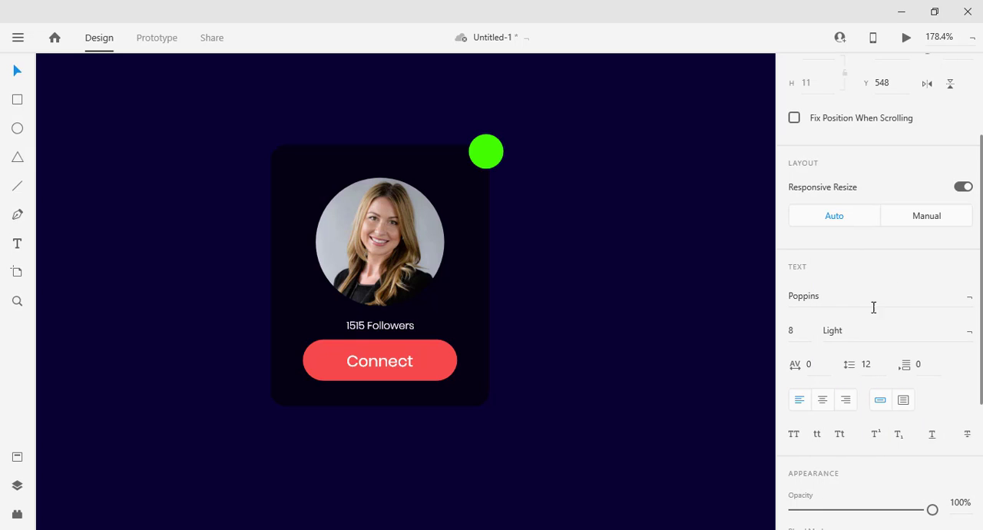
Lower the followers text's opacity to 50% and adjust its position between the photo and the button.
scroll(845, 395, down, 3)
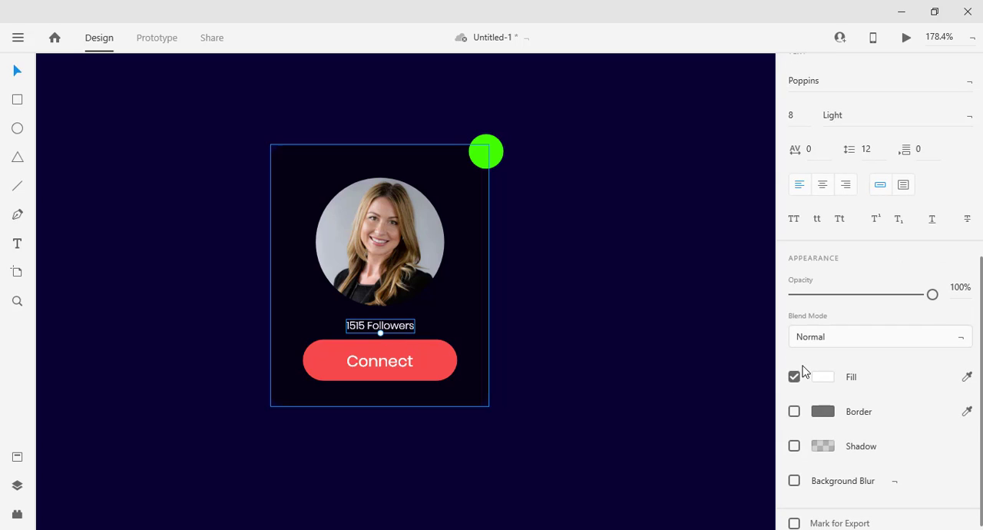
drag(934, 296, 863, 306)
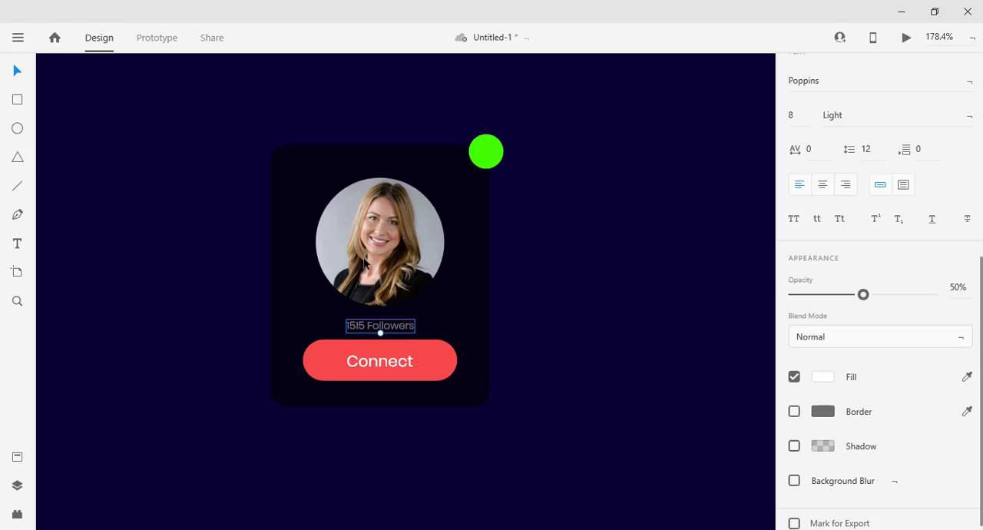
drag(384, 332, 384, 328)
click(555, 356)
Examine the finished card and compare it with the card layouts in the 024 reference design.
scroll(563, 361, down, 1)
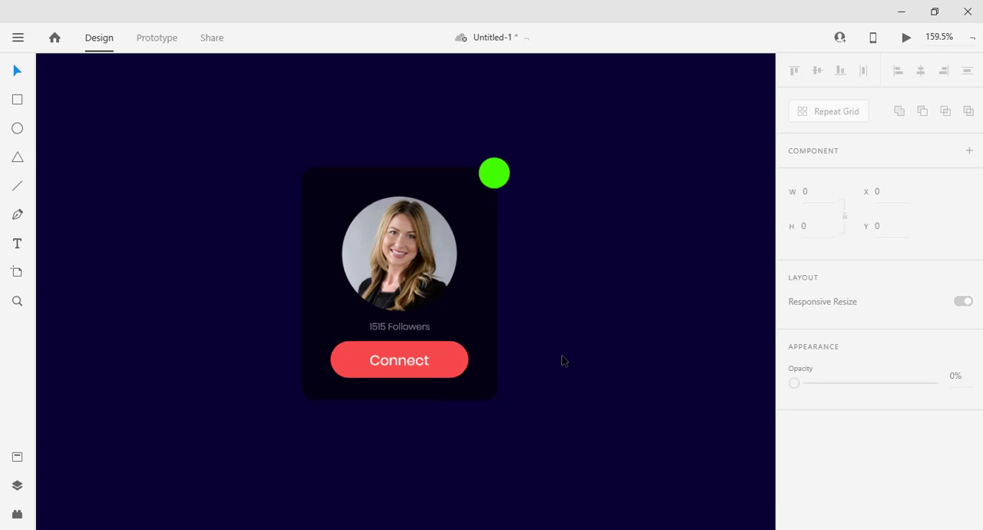
scroll(556, 350, down, 3)
scroll(546, 334, up, 2)
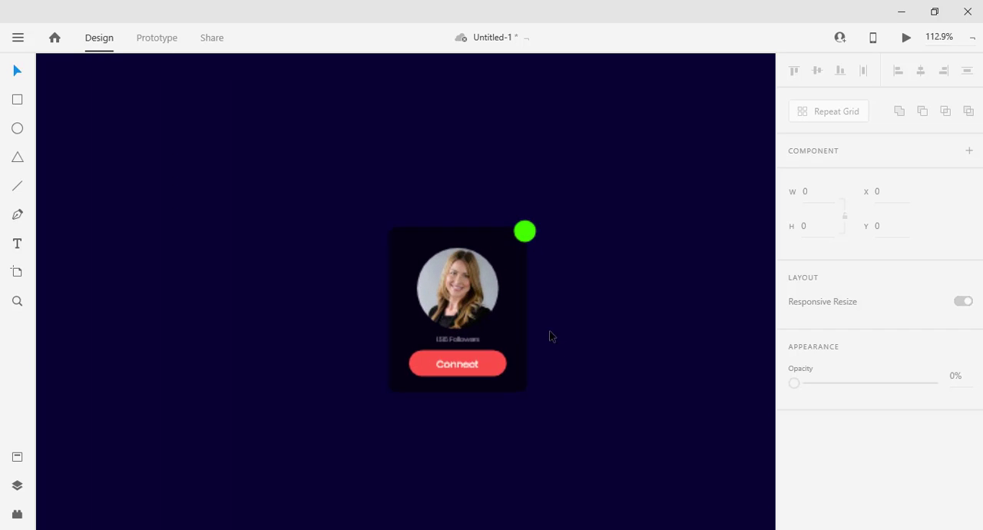
scroll(553, 332, up, 2)
scroll(555, 328, down, 1)
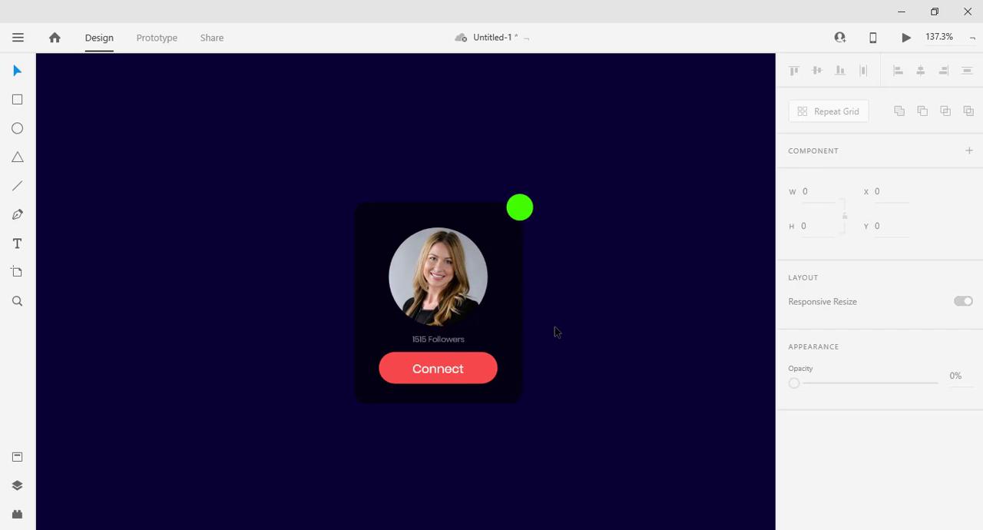
key(alt+Tab)
key(alt+Tab)
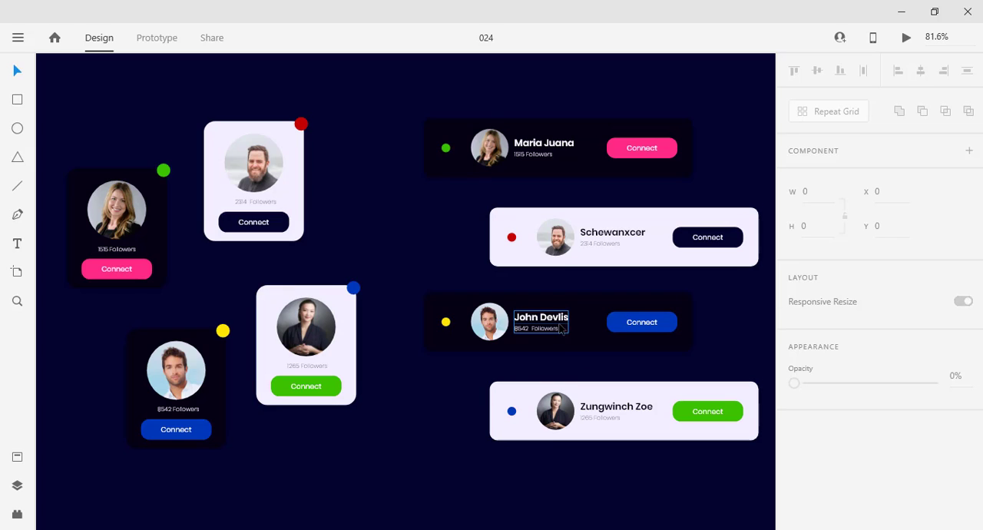
key(alt+Tab)
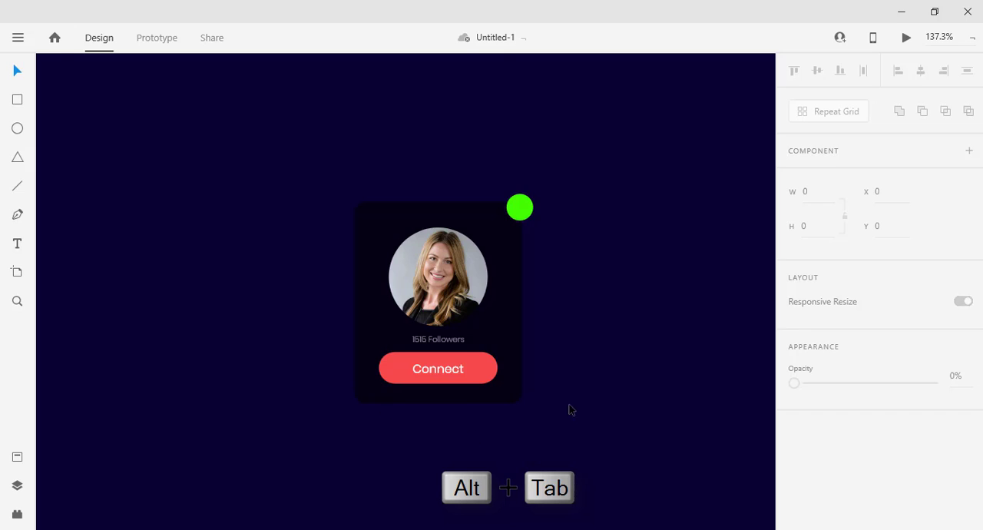
Duplicate the whole profile card and place the copy below and to the right of the original.
scroll(578, 396, down, 3)
scroll(613, 408, up, 2)
drag(650, 378, 519, 254)
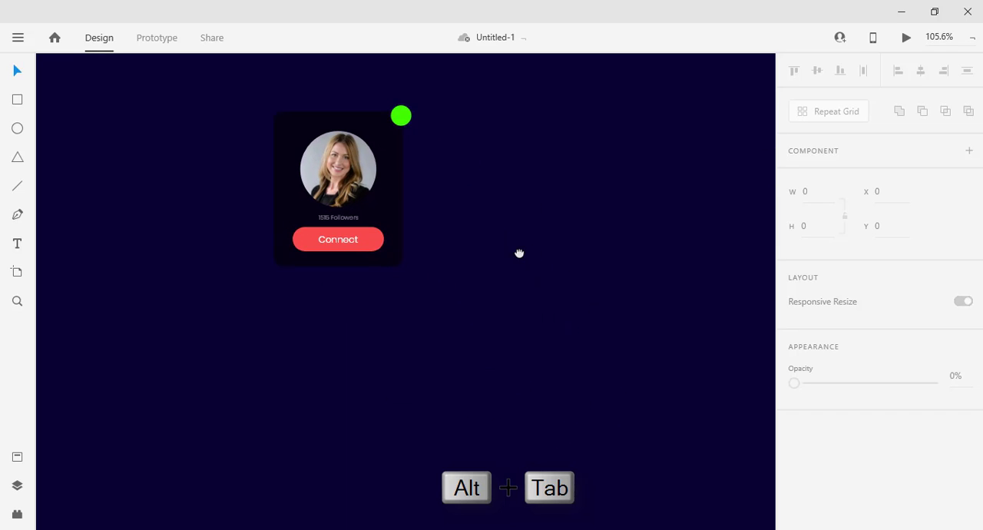
drag(436, 316, 207, 87)
drag(384, 176, 563, 333)
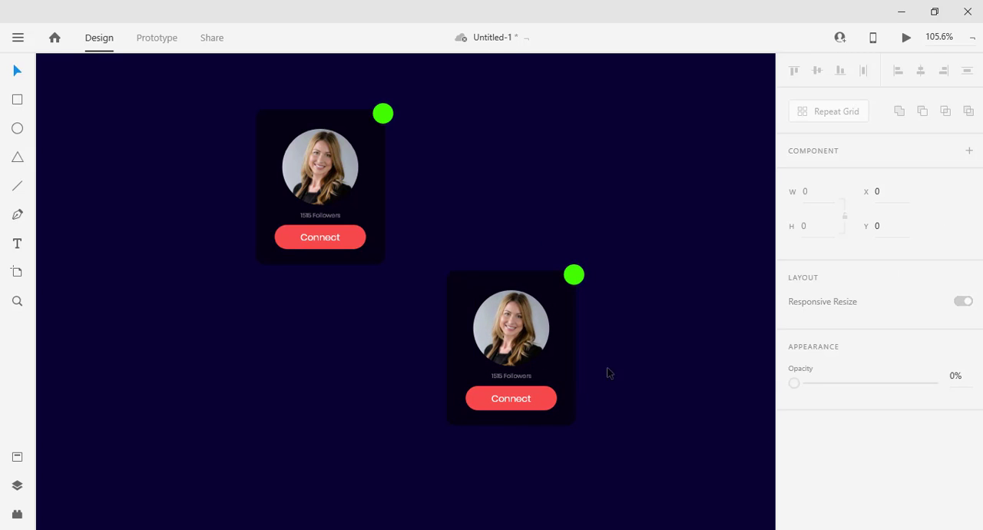
Change the duplicated card's background fill to a very light grey.
scroll(823, 336, down, 4)
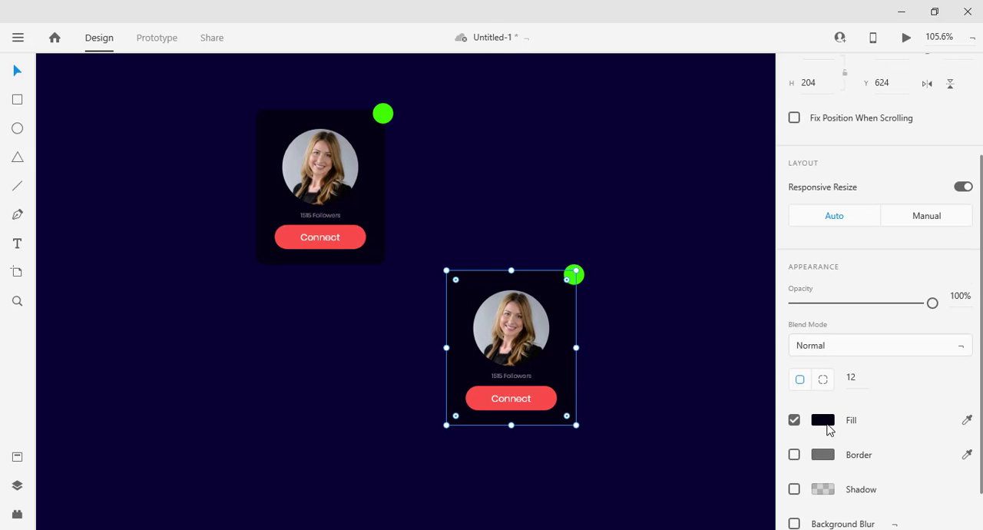
click(826, 425)
drag(613, 355, 601, 338)
click(584, 408)
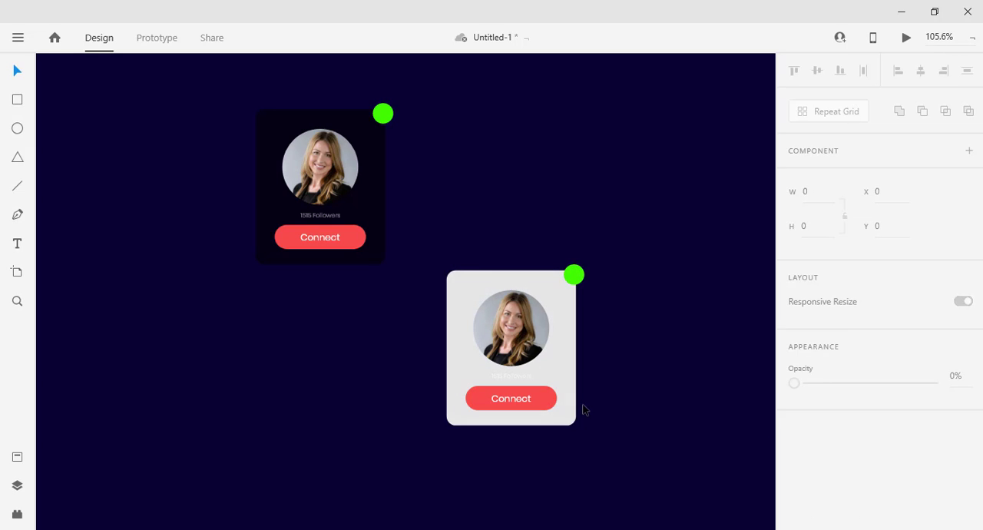
Change the light card's Connect button fill to near-black #141414.
click(553, 408)
scroll(834, 376, down, 5)
click(822, 367)
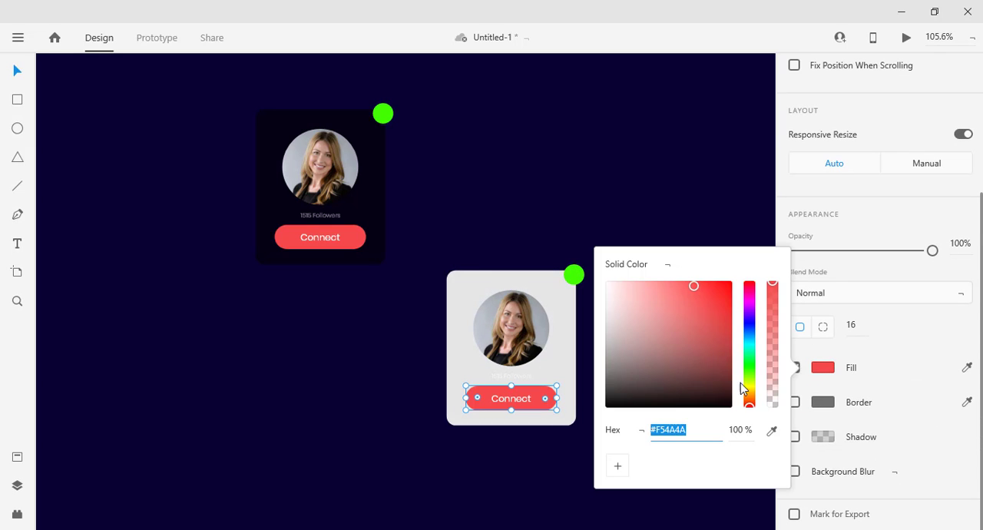
mouse_move(659, 404)
mouse_down()
mouse_move(608, 395)
mouse_move(603, 404)
mouse_up()
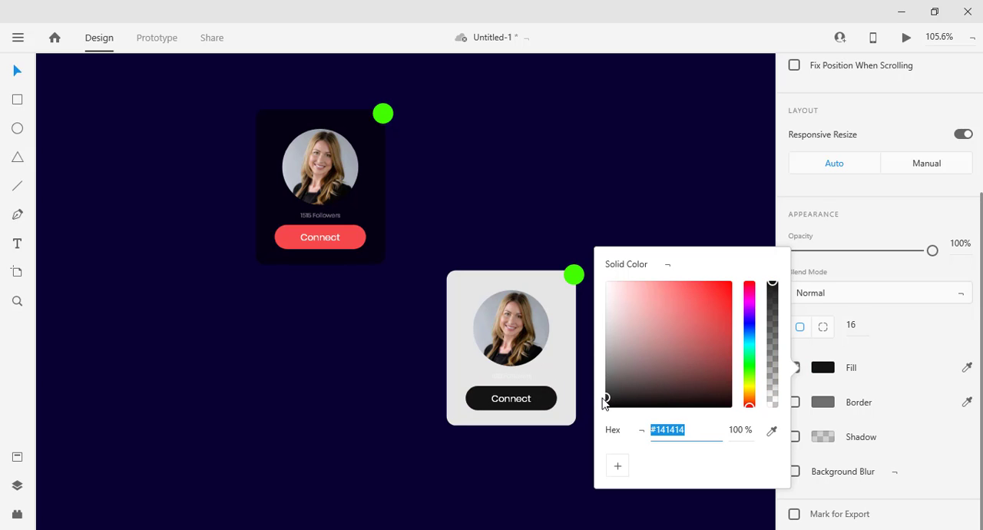
click(564, 196)
click(537, 372)
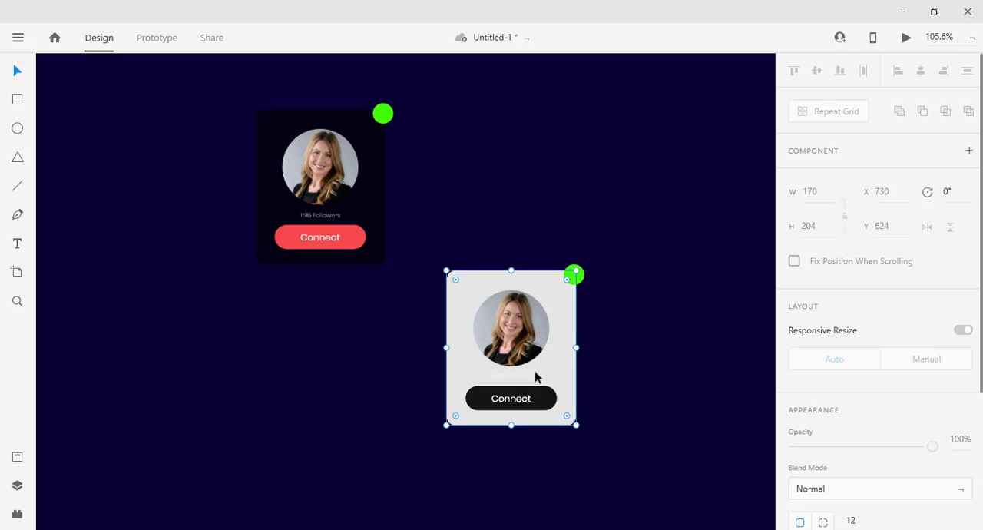
Change the fill of the light card's followers text to #141414, sampled from its Connect button.
click(524, 373)
scroll(845, 430, down, 5)
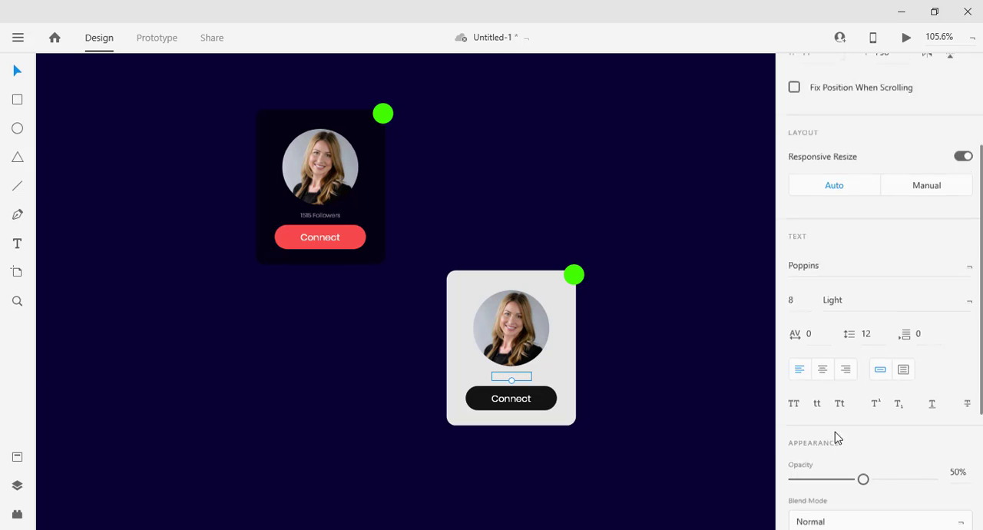
click(823, 369)
click(823, 369)
click(820, 368)
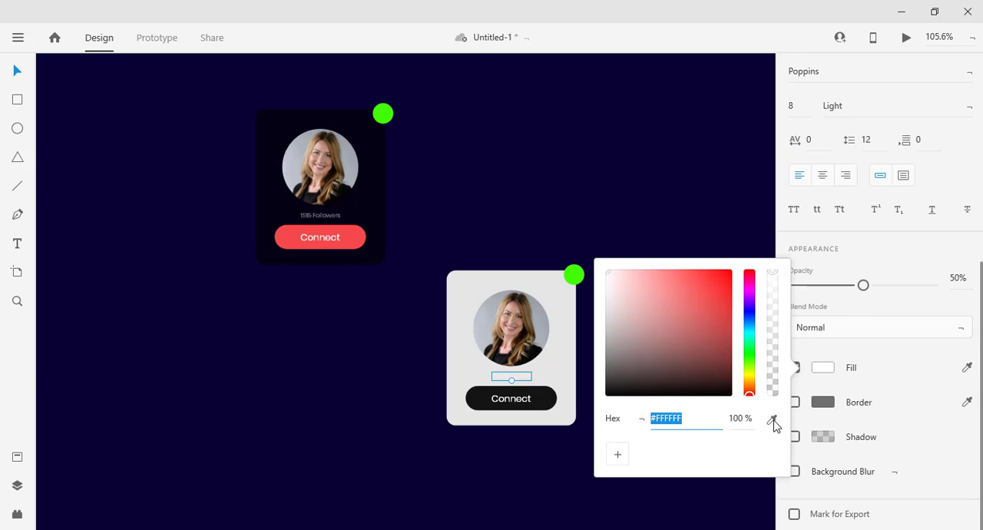
click(772, 419)
click(540, 390)
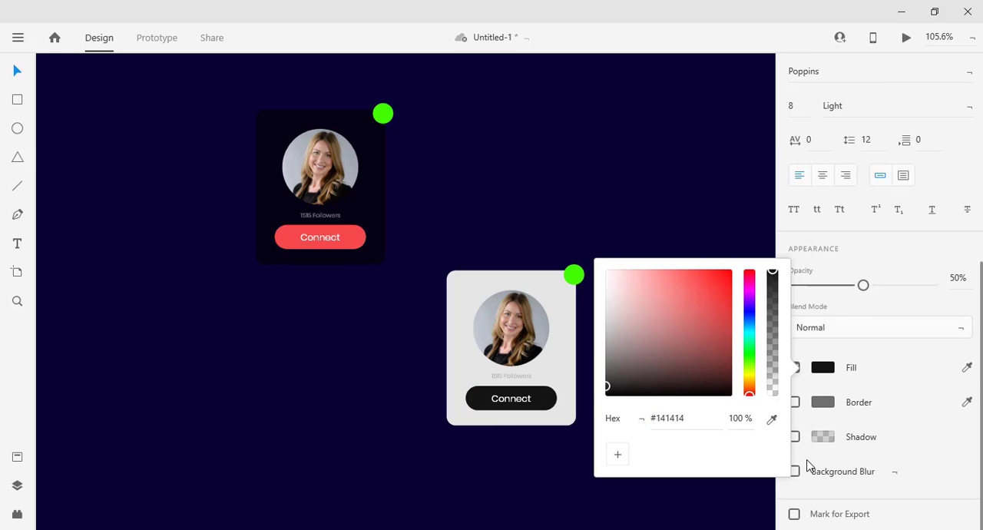
click(645, 216)
Replace the light card's round photo with the dark-haired man's blue-background headshot from the Headshotss folder.
click(536, 329)
key(alt+Tab)
key(alt+Tab)
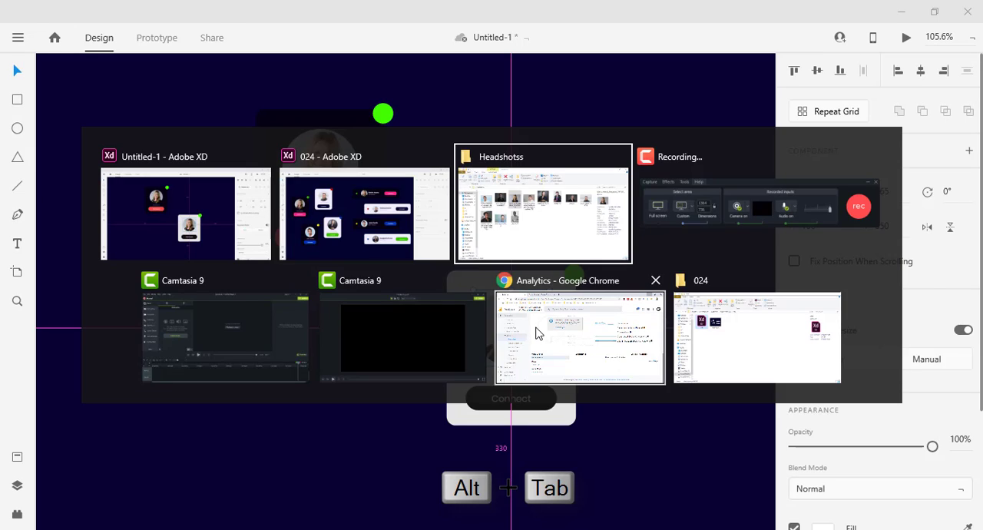
click(474, 319)
key(alt+Tab)
drag(185, 184, 531, 320)
click(670, 399)
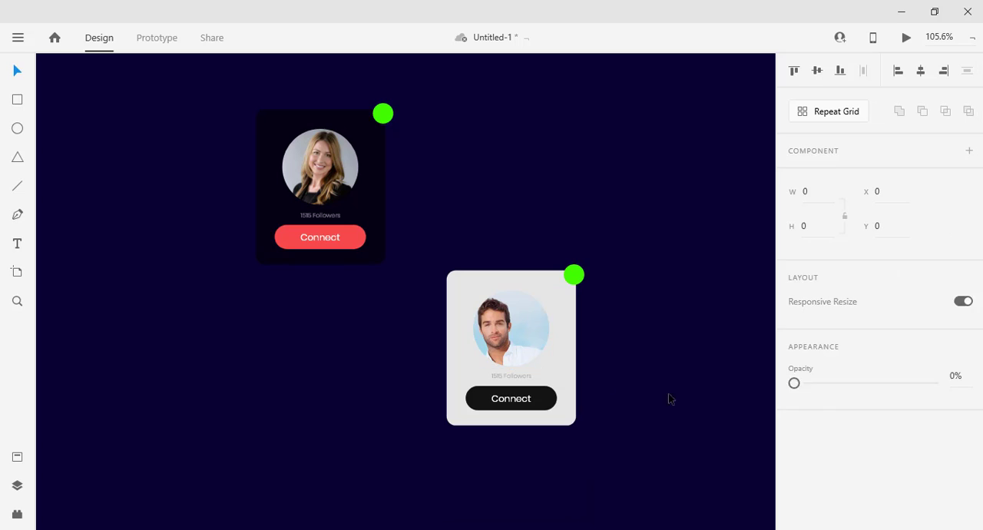
Shift the light card's photo to the right inside its circular mask so the face is centred.
click(505, 351)
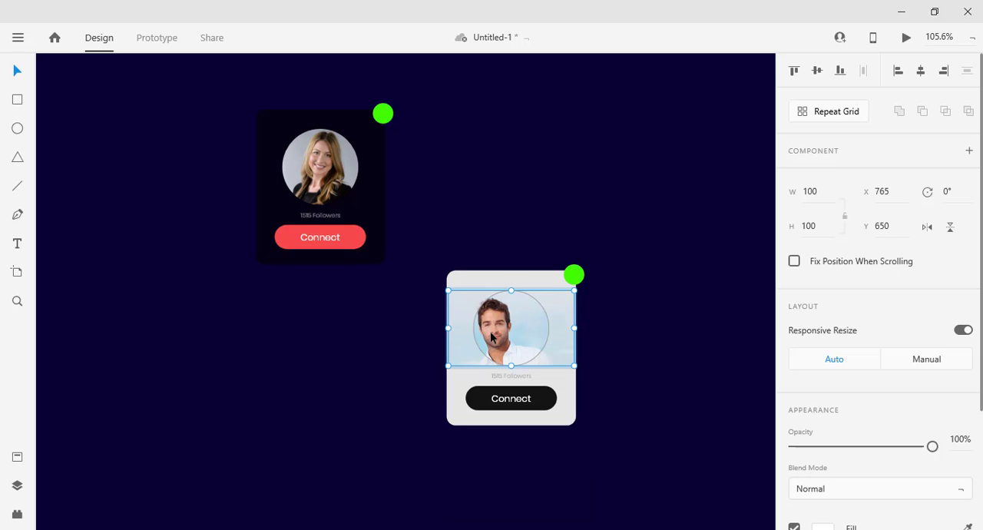
double_click(492, 337)
drag(491, 336, 503, 335)
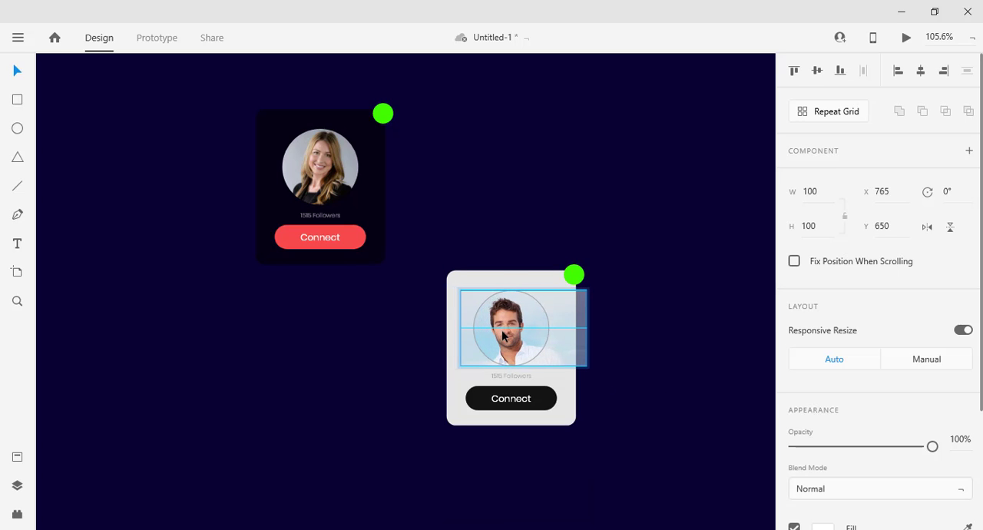
click(633, 384)
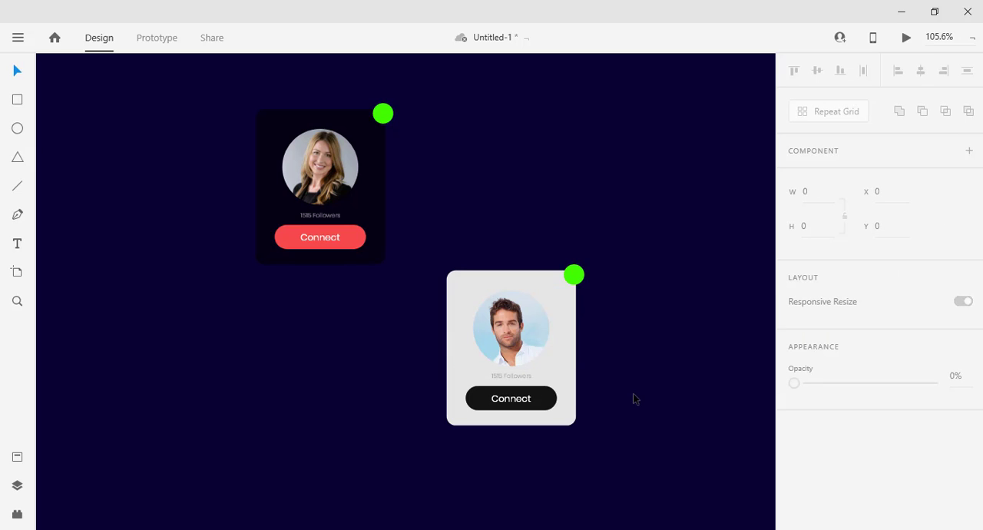
Change the light card's status dot fill to orange-red.
click(574, 275)
scroll(820, 380, down, 5)
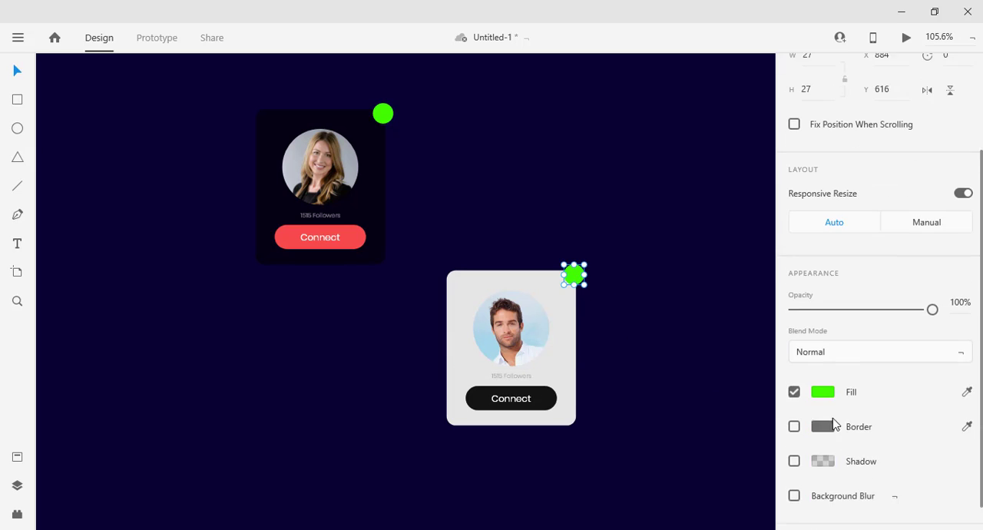
click(823, 367)
drag(746, 401, 755, 399)
click(630, 202)
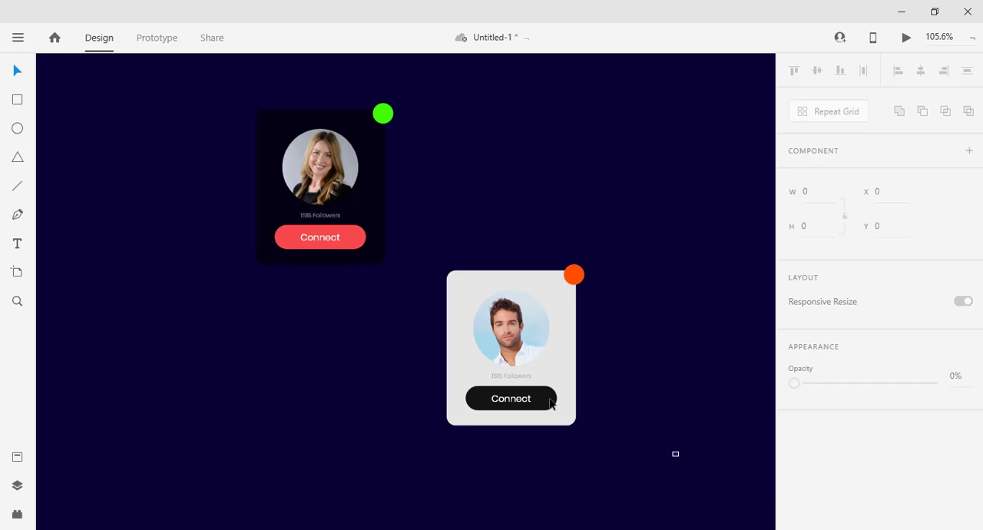
Move the whole light card down and to the left, beneath the dark card.
drag(678, 454, 453, 241)
drag(507, 338, 392, 377)
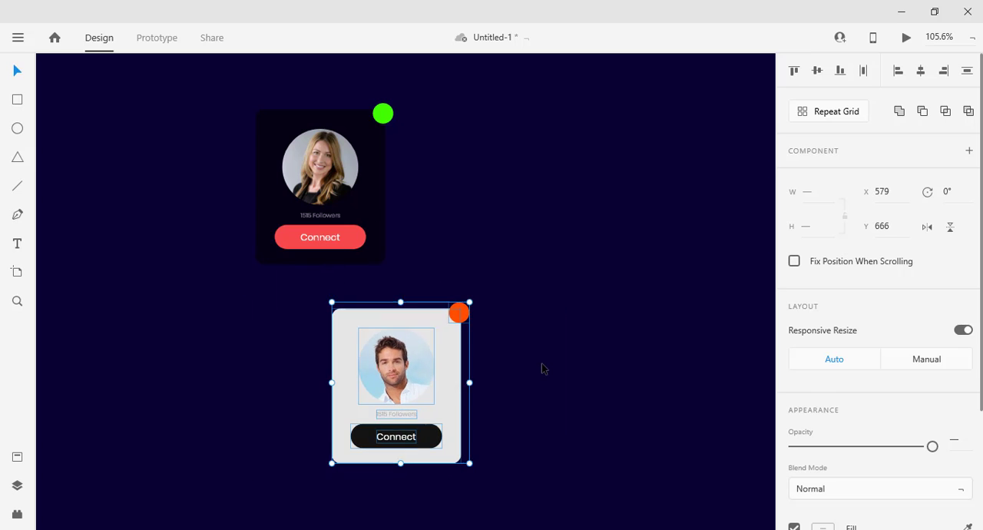
click(543, 365)
scroll(553, 361, down, 2)
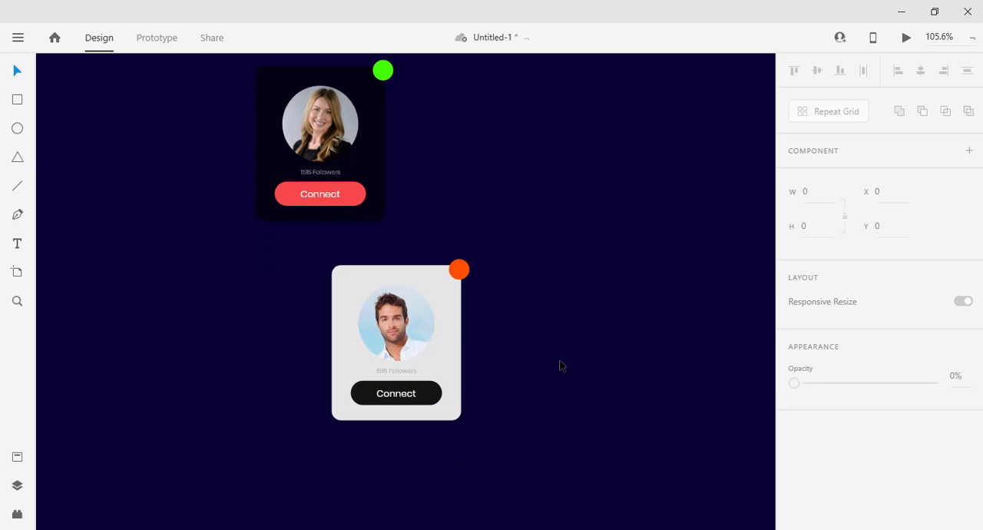
Duplicate the whole dark profile card and place the copy to the right of and slightly above the original.
drag(550, 446, 370, 282)
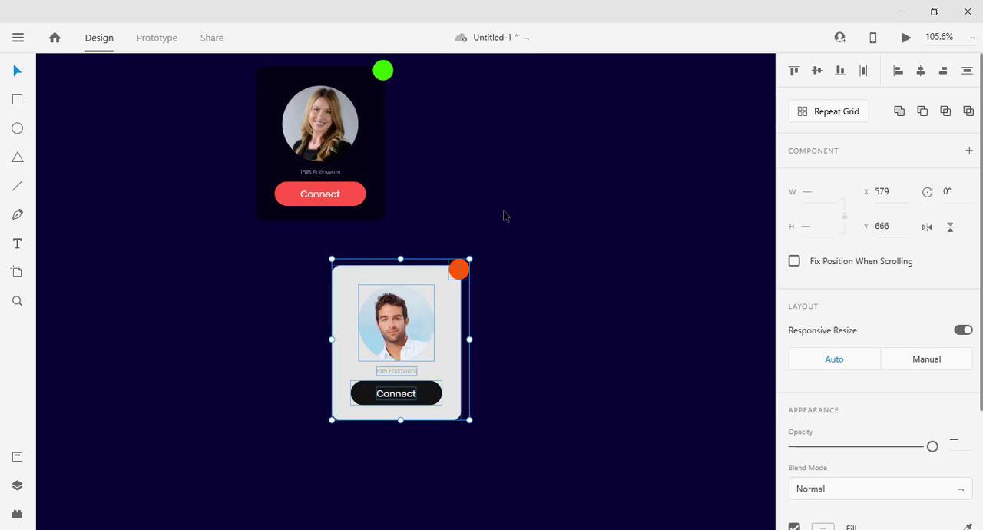
scroll(503, 216, down, 3)
scroll(461, 138, up, 3)
scroll(455, 108, down, 2)
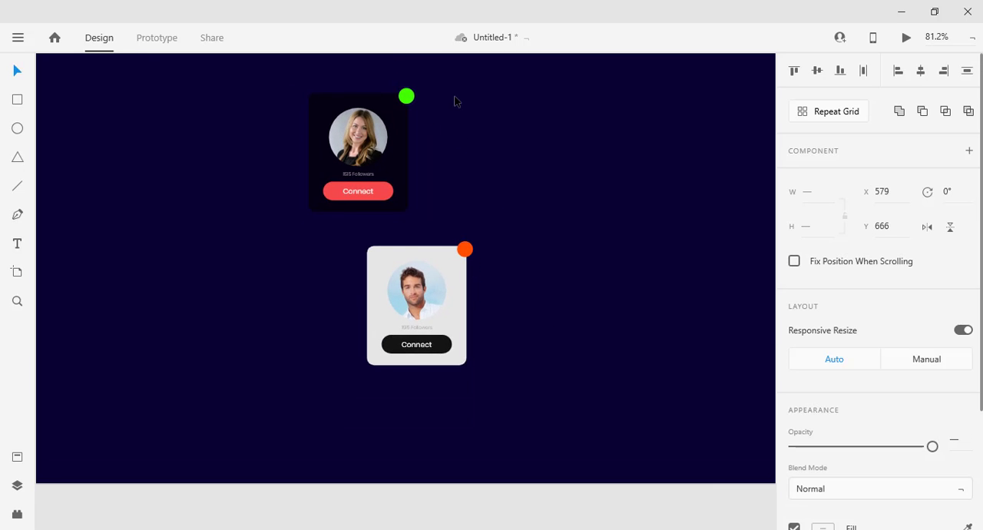
drag(444, 269, 291, 122)
drag(407, 234, 572, 200)
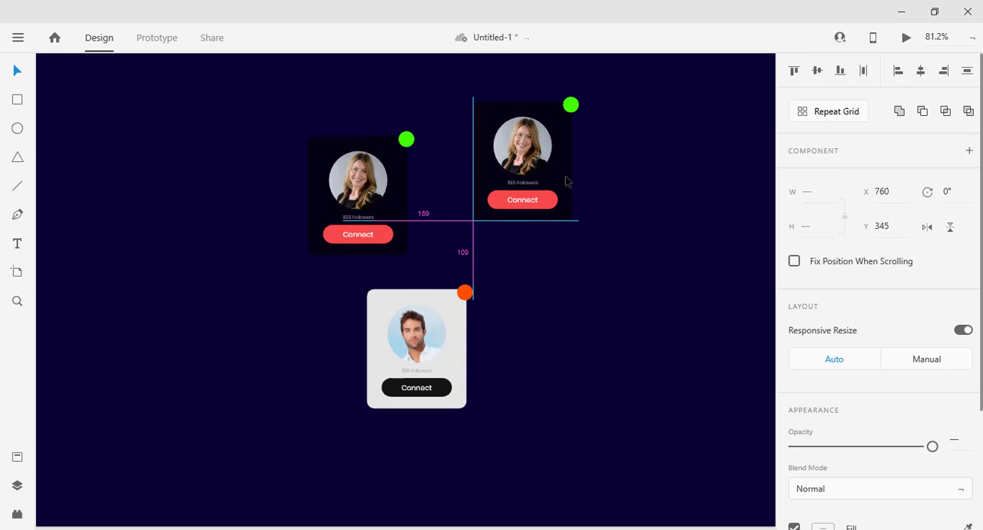
click(625, 259)
Replace the copied dark card's photo with pexels-photo-736716 from the Headshotss folder.
key(alt+Tab)
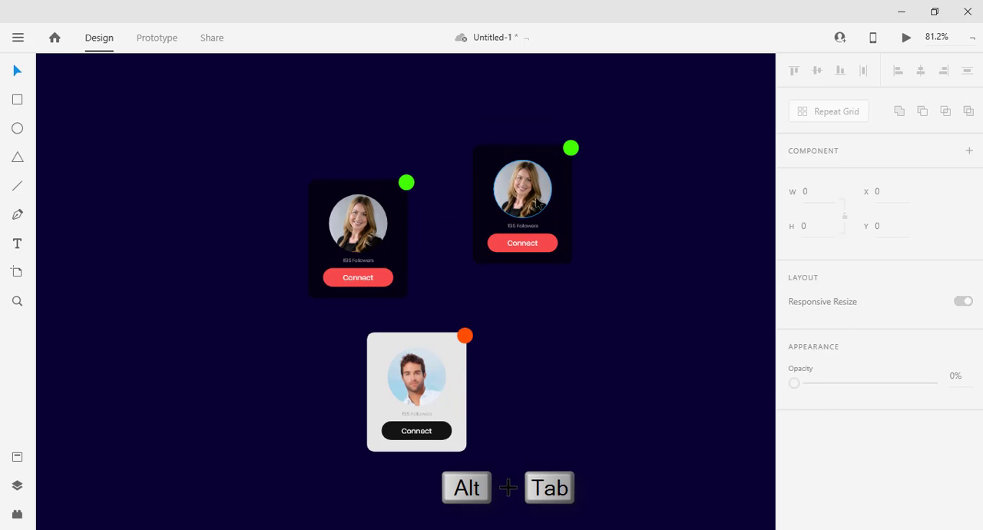
click(542, 206)
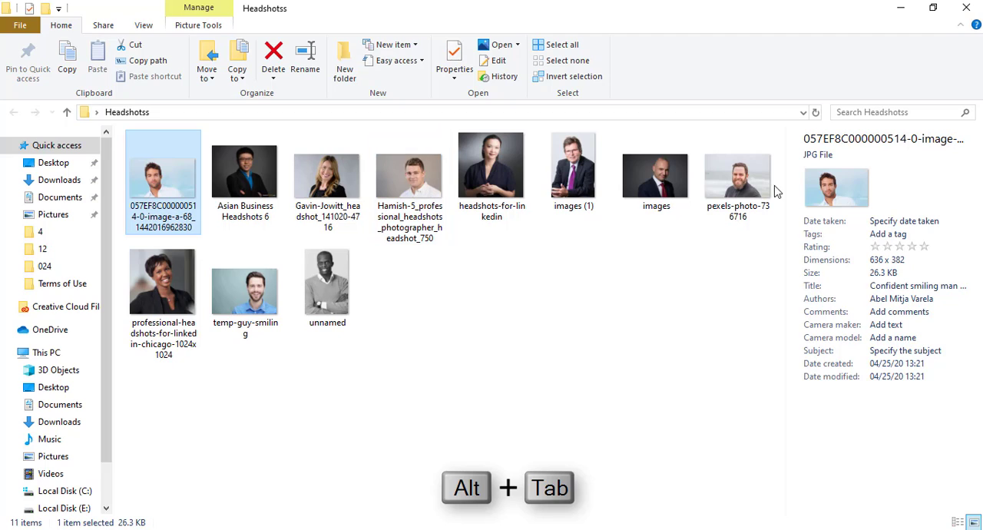
drag(756, 180, 516, 195)
key(alt+Tab)
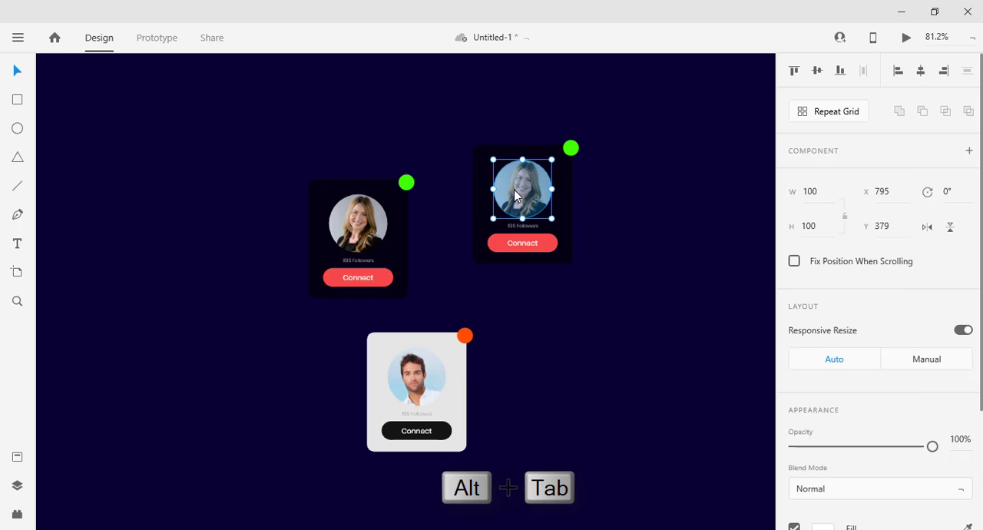
click(632, 362)
Change the copied dark card's Connect button fill to blue #0C00B2.
scroll(563, 213, up, 1)
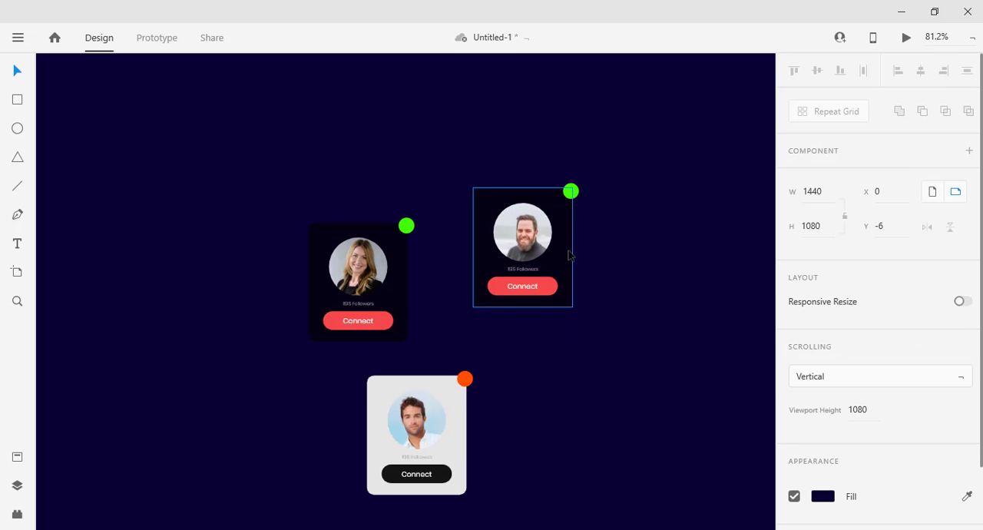
scroll(572, 304, up, 1)
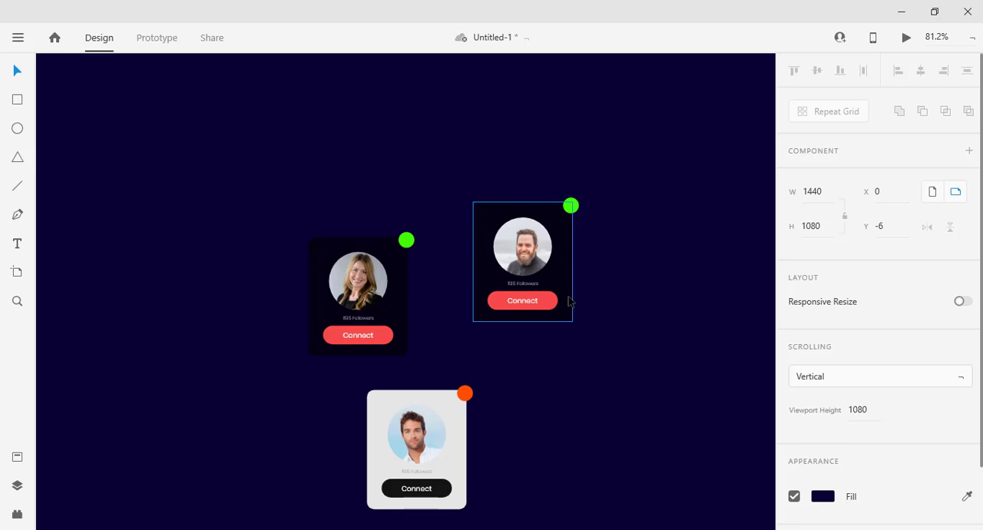
scroll(550, 299, up, 2)
scroll(559, 292, up, 3)
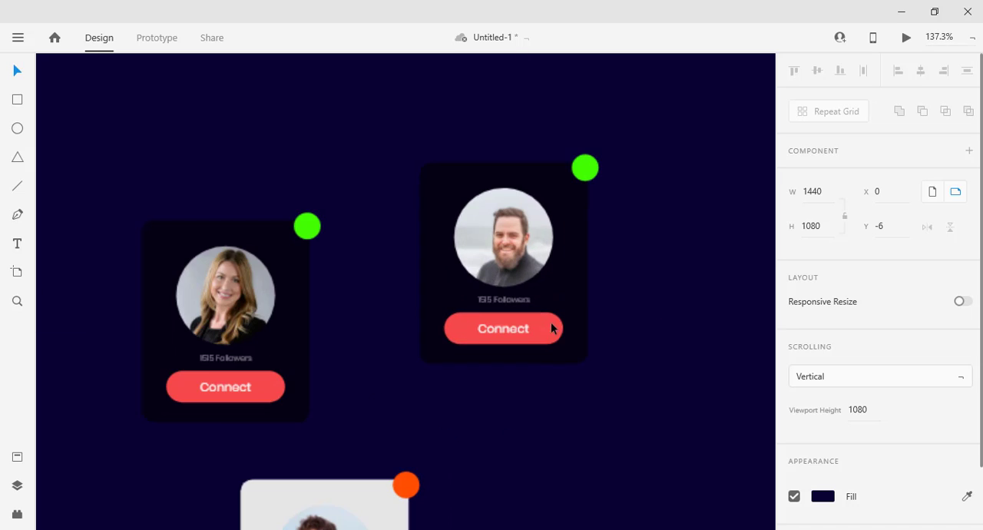
click(544, 335)
scroll(840, 384, down, 3)
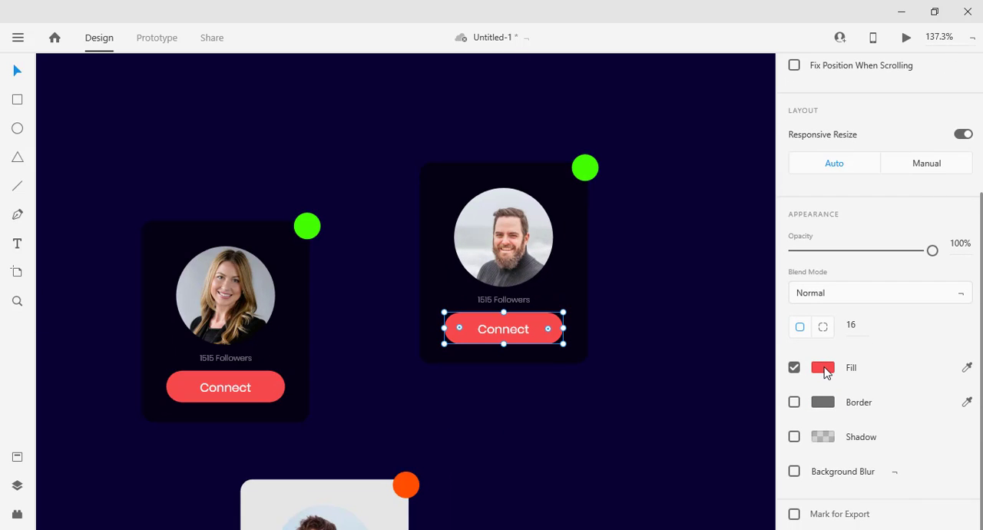
click(824, 372)
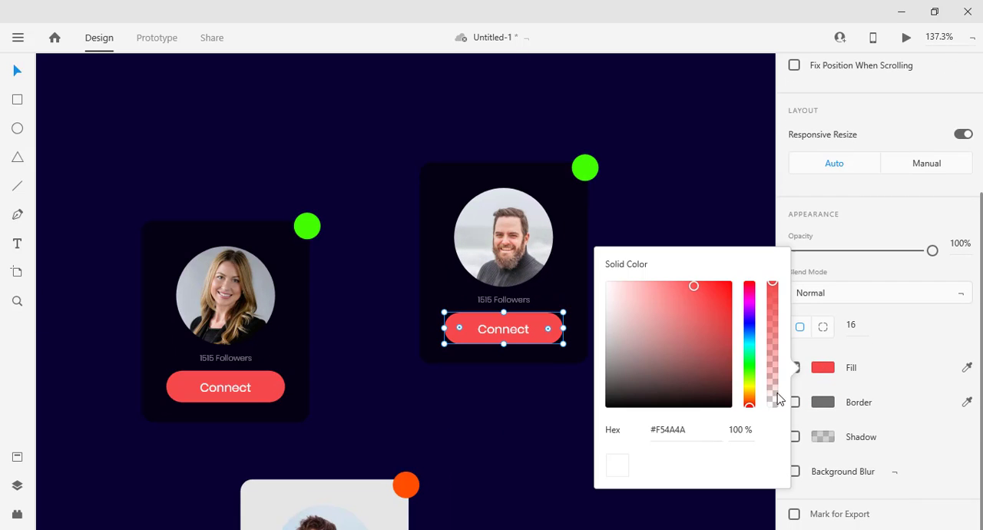
click(750, 322)
mouse_move(730, 315)
mouse_down()
mouse_move(732, 292)
mouse_move(746, 324)
mouse_up()
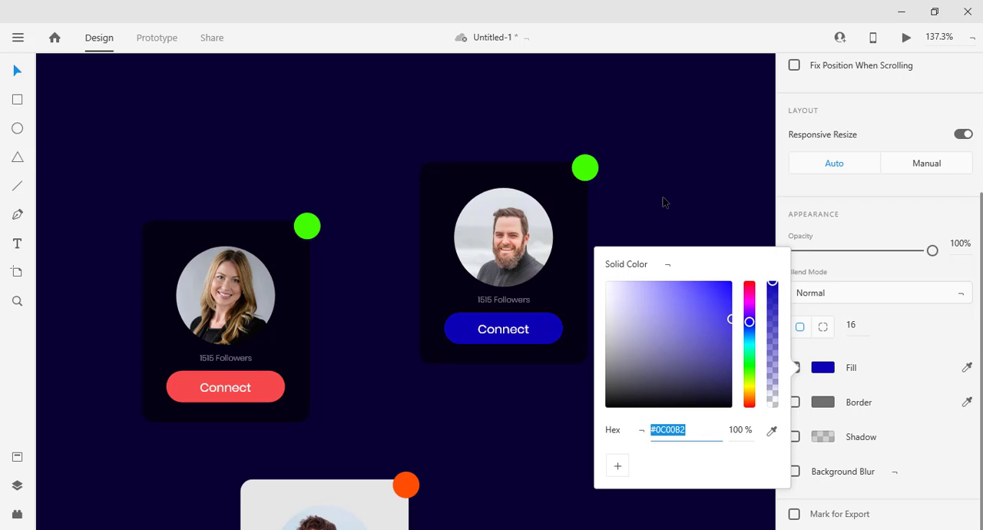
click(638, 281)
Switch to the 024 reference design and examine the layout of its wide horizontal profile cards.
key(alt+Tab)
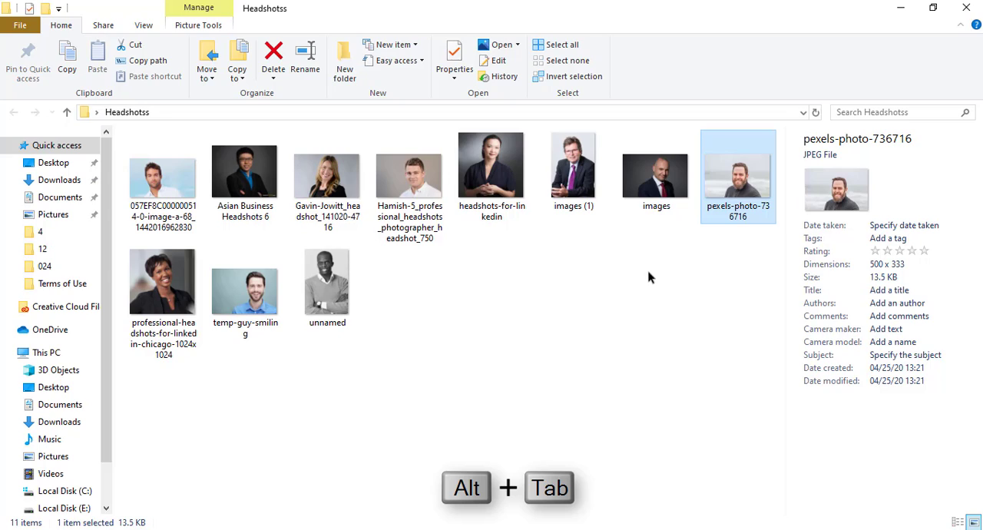
key(alt+Tab)
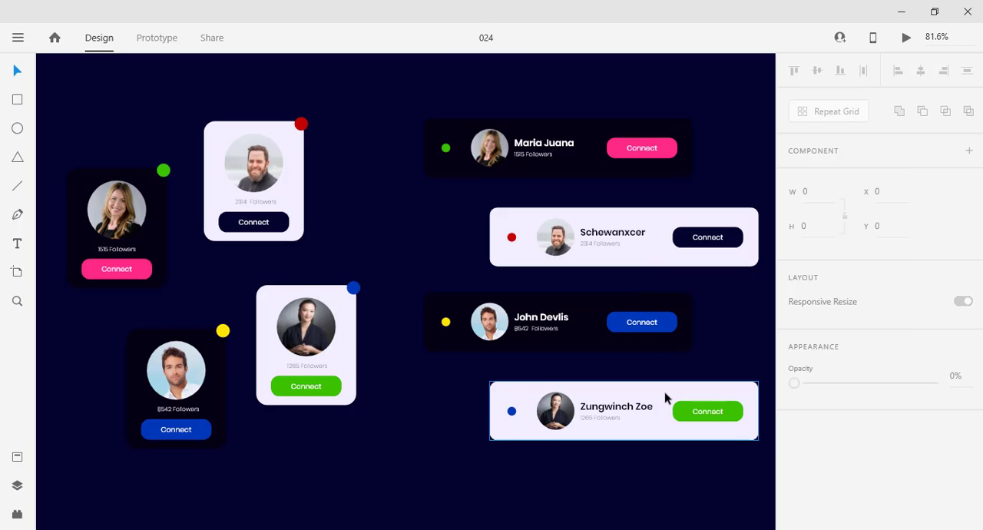
key(alt+Tab)
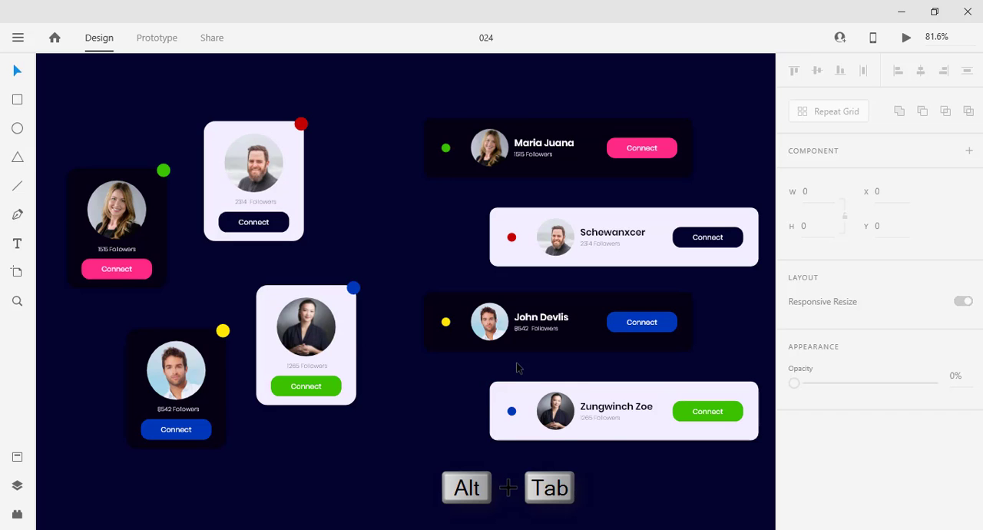
Draw a wide rectangle about 549 by 134 to the right of the light card in the working document.
scroll(626, 391, down, 6)
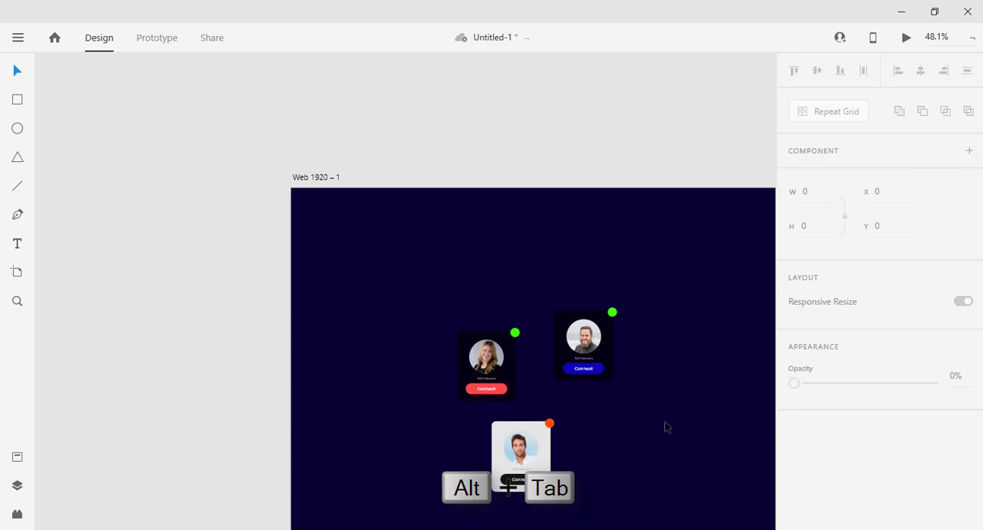
drag(694, 469, 536, 395)
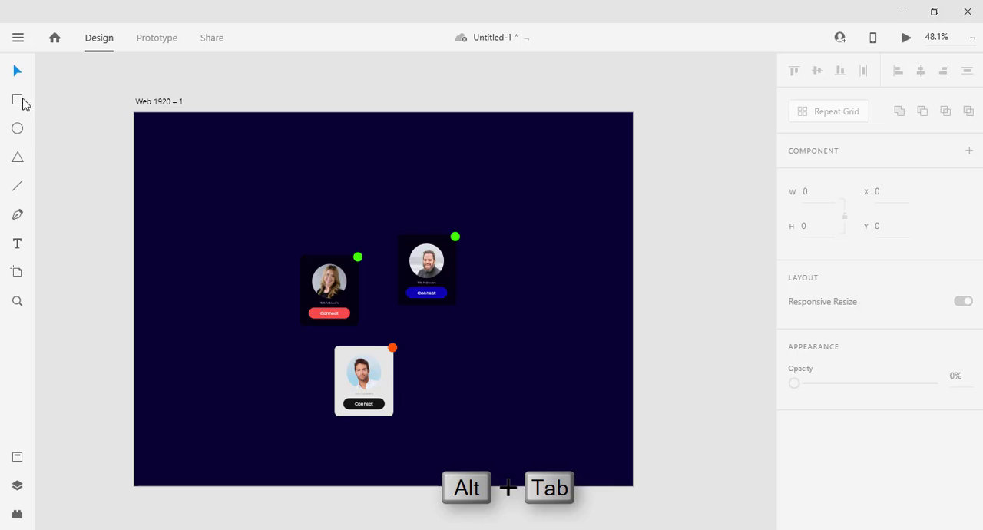
click(18, 101)
mouse_move(427, 355)
mouse_down()
mouse_move(636, 402)
mouse_move(588, 417)
mouse_move(613, 392)
mouse_move(616, 400)
mouse_up()
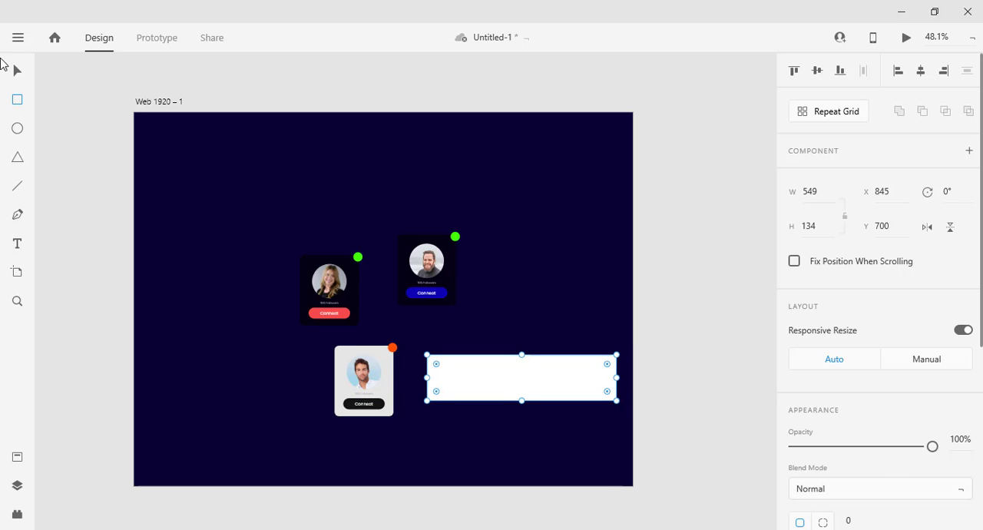
click(19, 73)
Move the two dark cards together toward the upper-left corner of the artboard.
scroll(553, 388, up, 4)
scroll(533, 386, down, 6)
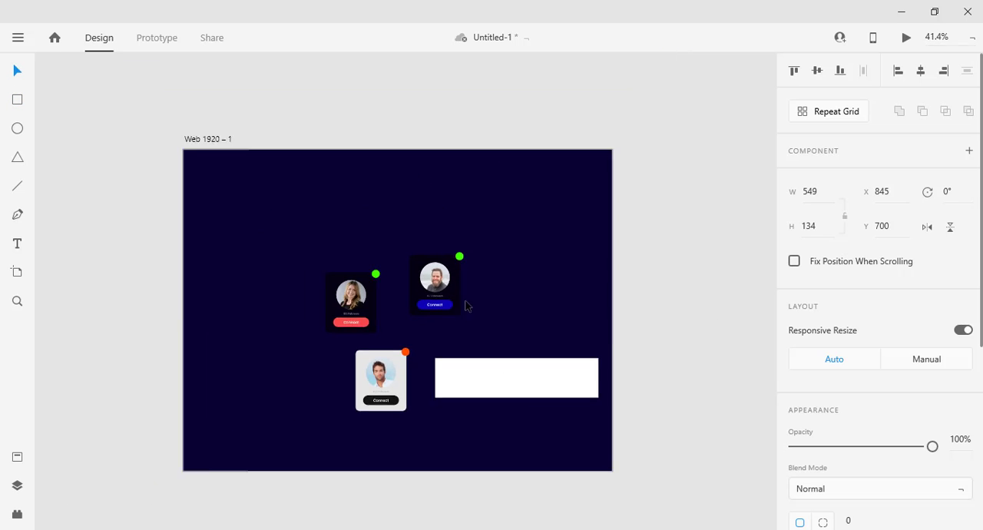
click(402, 351)
drag(536, 329, 248, 231)
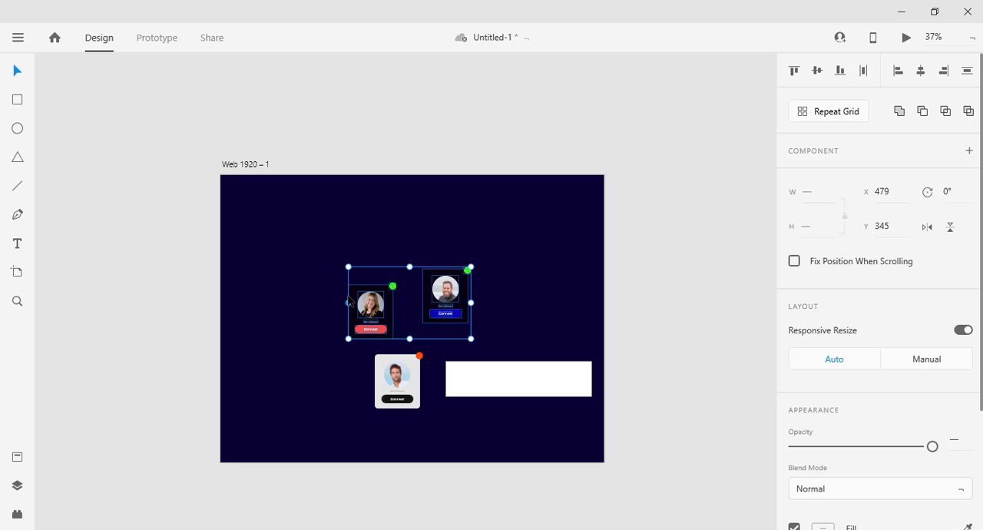
drag(371, 306, 275, 244)
Move the light card and the white rectangle up and to the left, below the dark cards.
drag(347, 338, 441, 443)
drag(398, 376, 316, 325)
drag(511, 365, 431, 310)
scroll(372, 294, up, 3)
click(320, 304)
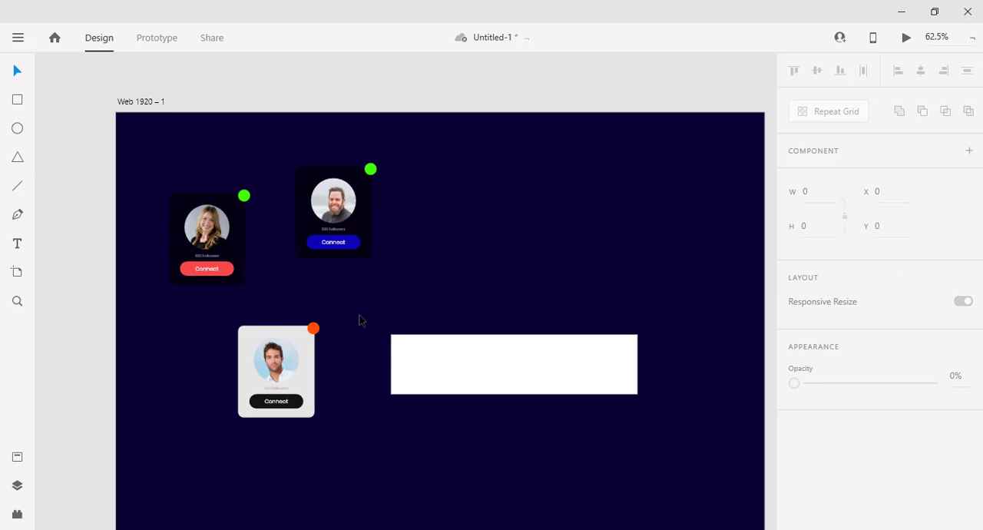
Round the corners of the wide white rectangle to a radius of about 21.
click(238, 268)
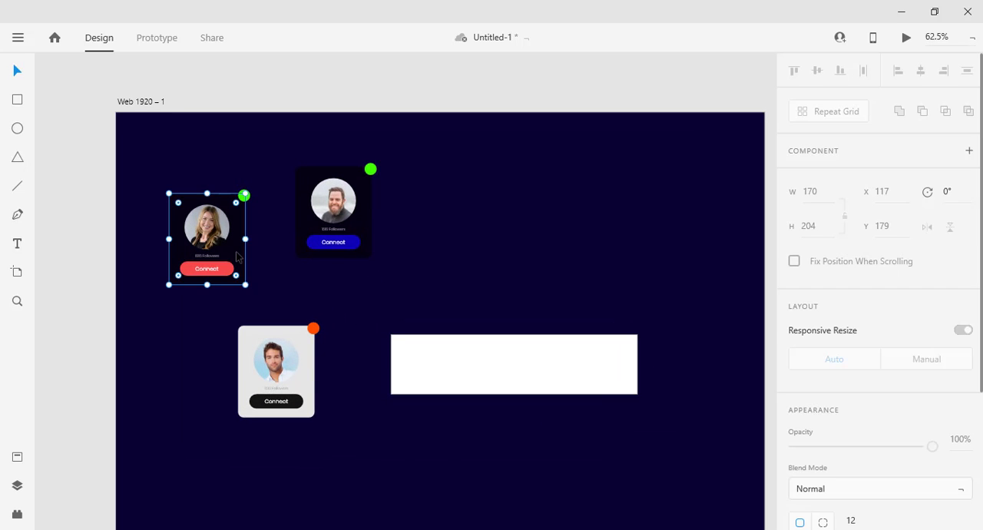
click(309, 234)
click(430, 264)
click(374, 208)
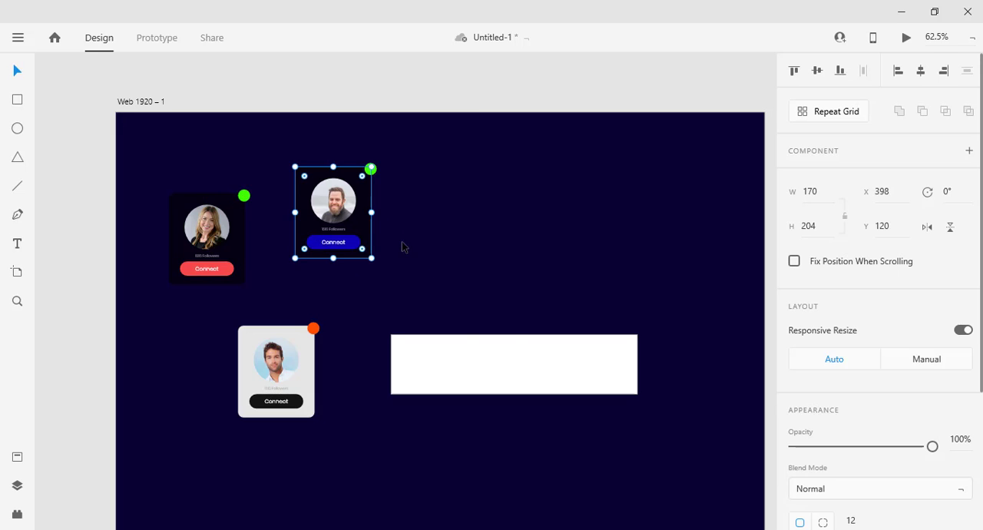
click(472, 376)
drag(401, 345, 402, 345)
click(444, 307)
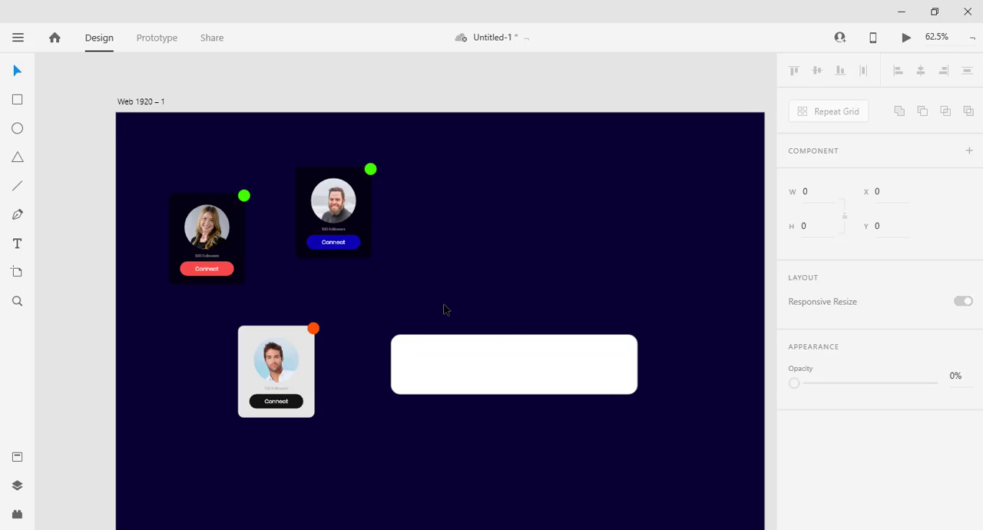
Remove the wide rectangle's border and fill it with the near-black colour sampled from the blue-button dark card.
double_click(342, 198)
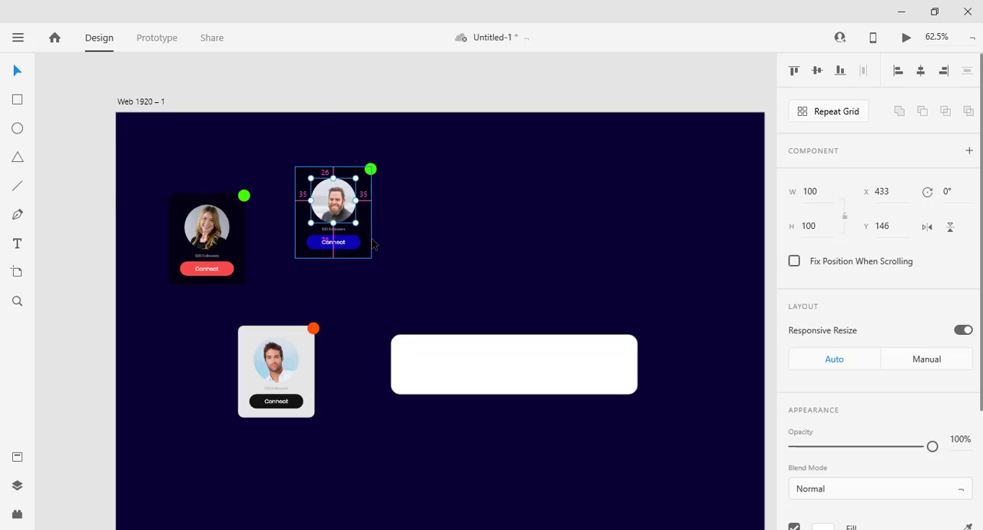
click(432, 401)
click(443, 387)
scroll(840, 449, down, 3)
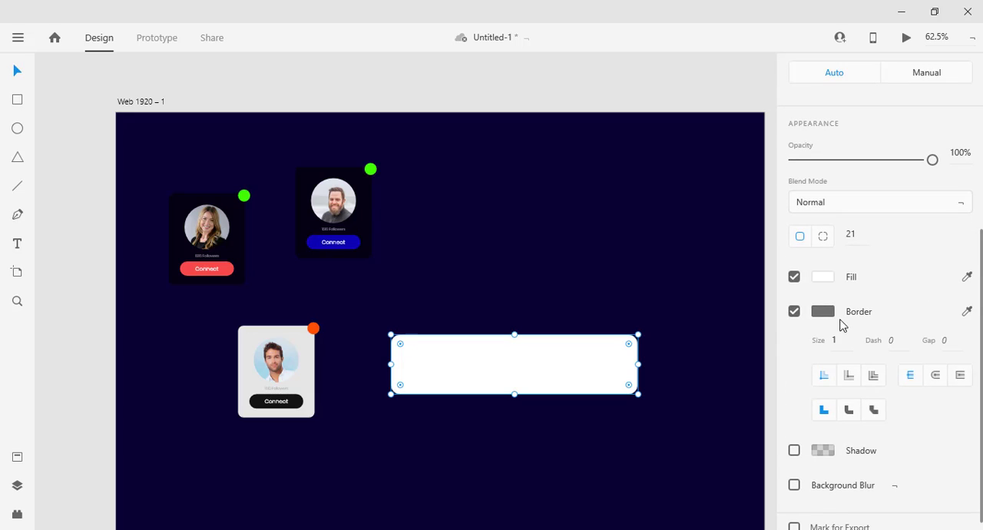
click(794, 311)
scroll(836, 342, up, 2)
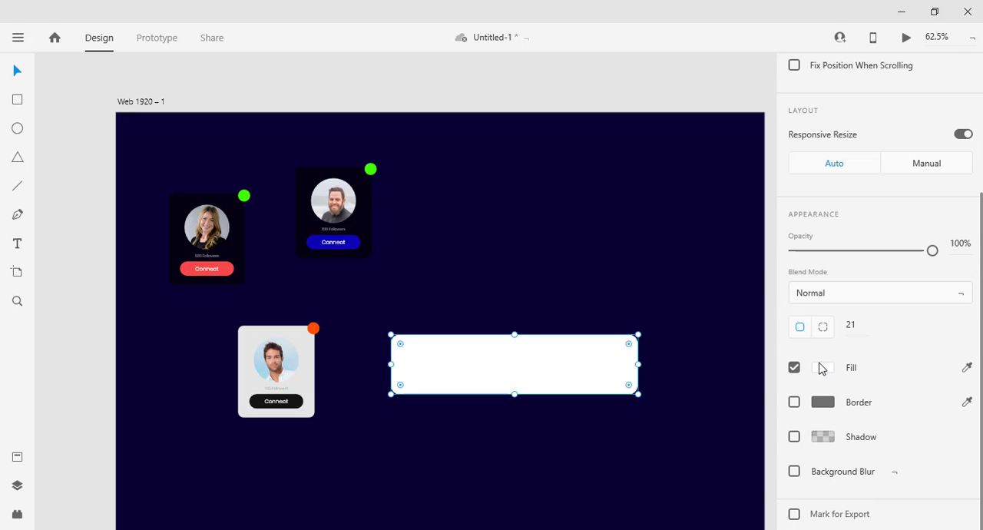
click(822, 368)
click(772, 431)
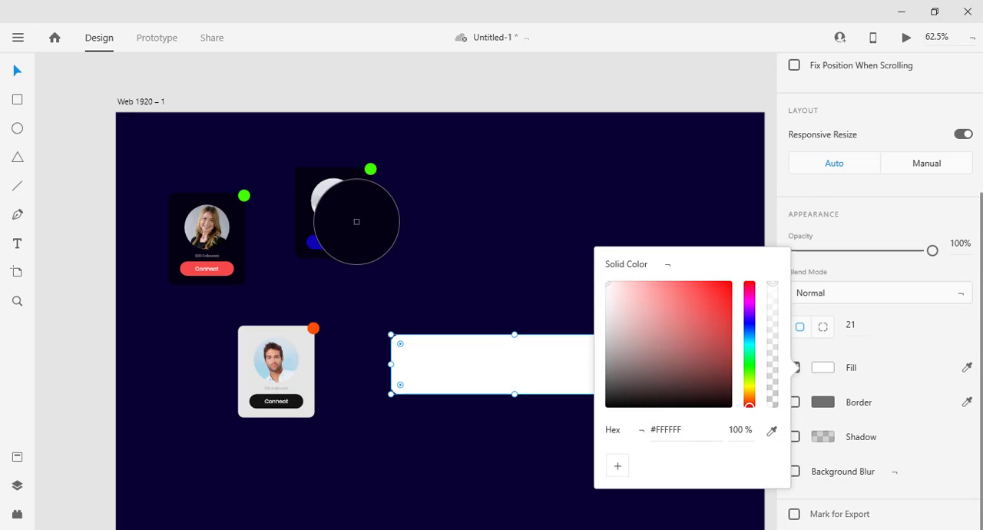
click(399, 249)
click(479, 295)
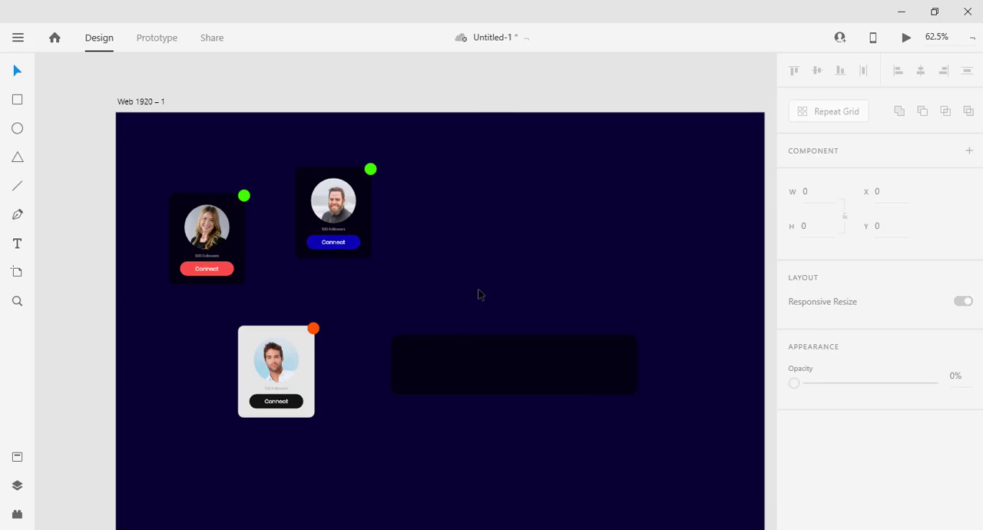
Group the blue Connect button with its label and place a copy at the right end of the wide card, in front of its background.
click(334, 248)
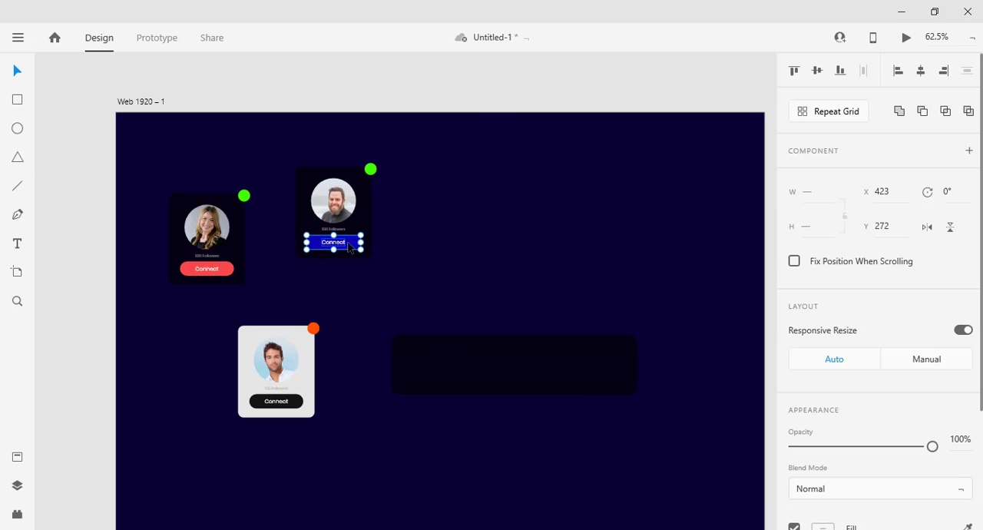
key(ctrl+g)
drag(349, 245, 613, 371)
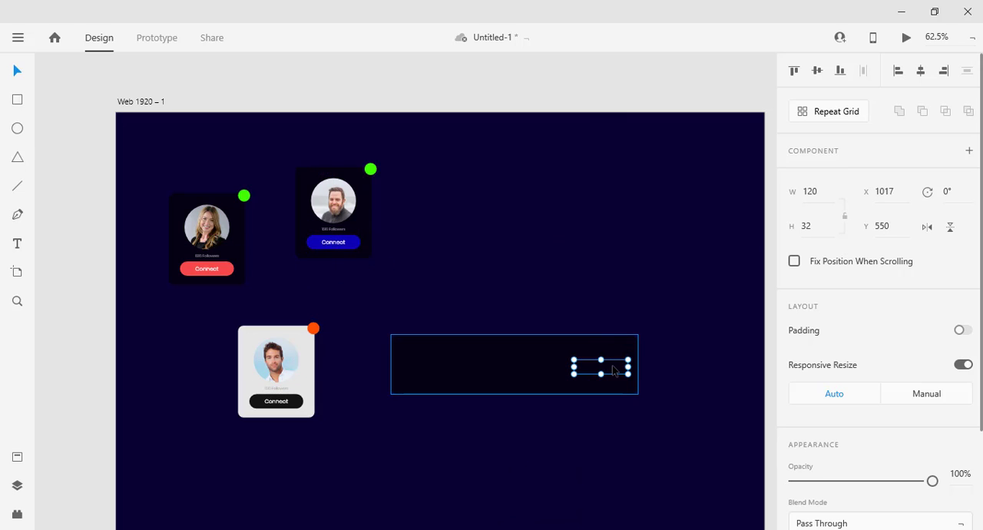
key(ctrl+x)
key(ctrl+v)
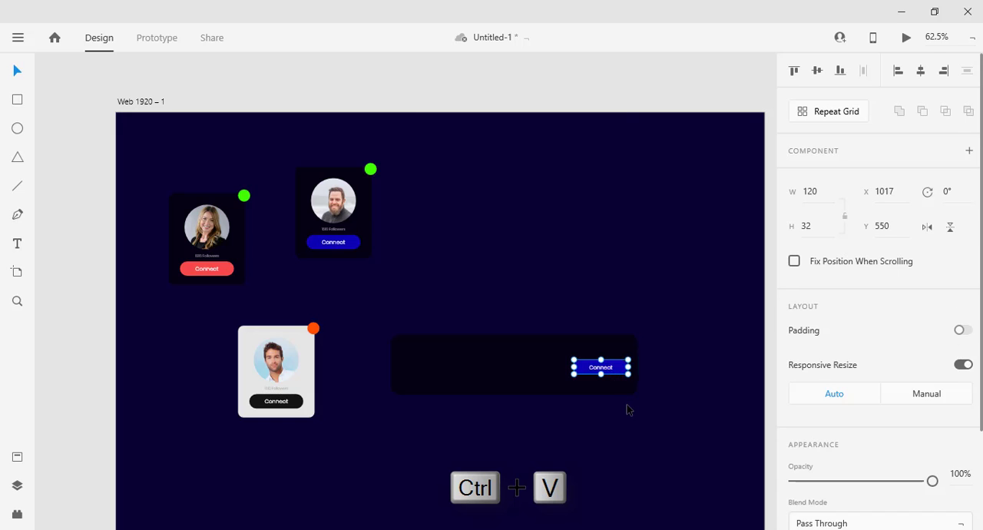
click(627, 410)
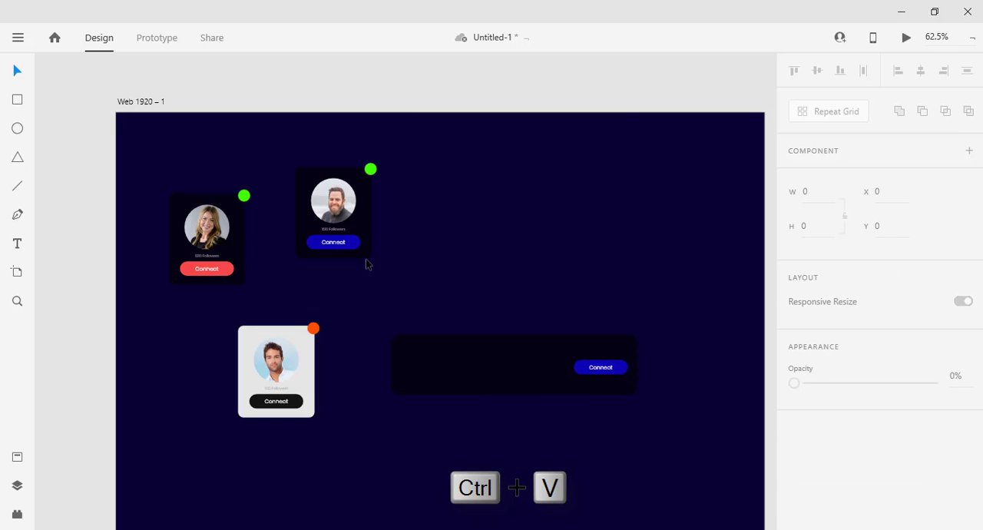
Copy the bearded man's round headshot to the wide card's left side and his follower count text to the card's middle.
click(345, 201)
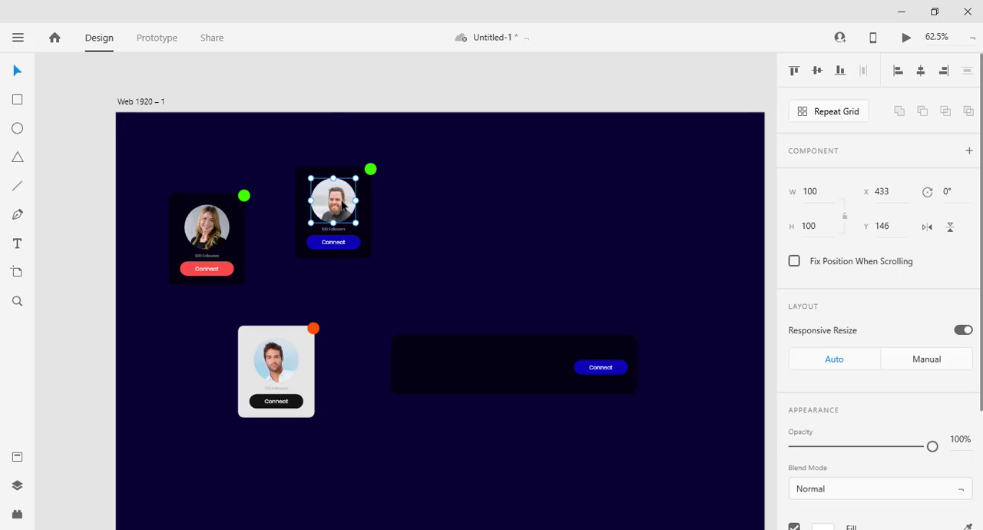
drag(346, 201, 442, 360)
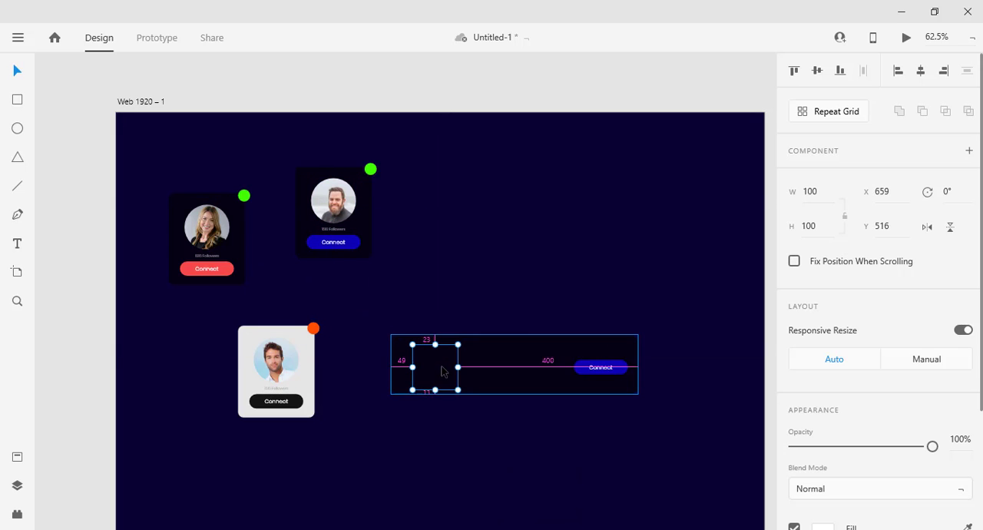
key(ctrl+x)
key(ctrl+v)
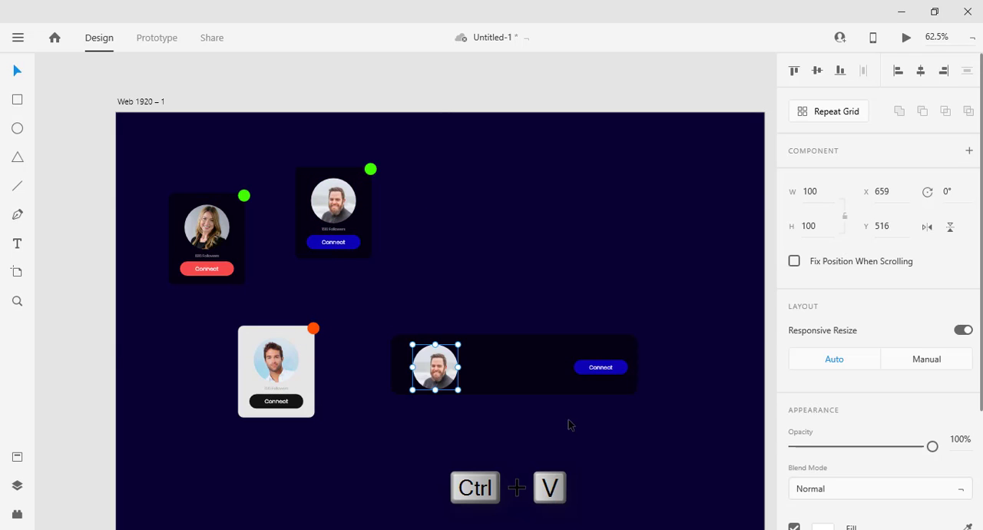
drag(341, 236, 498, 379)
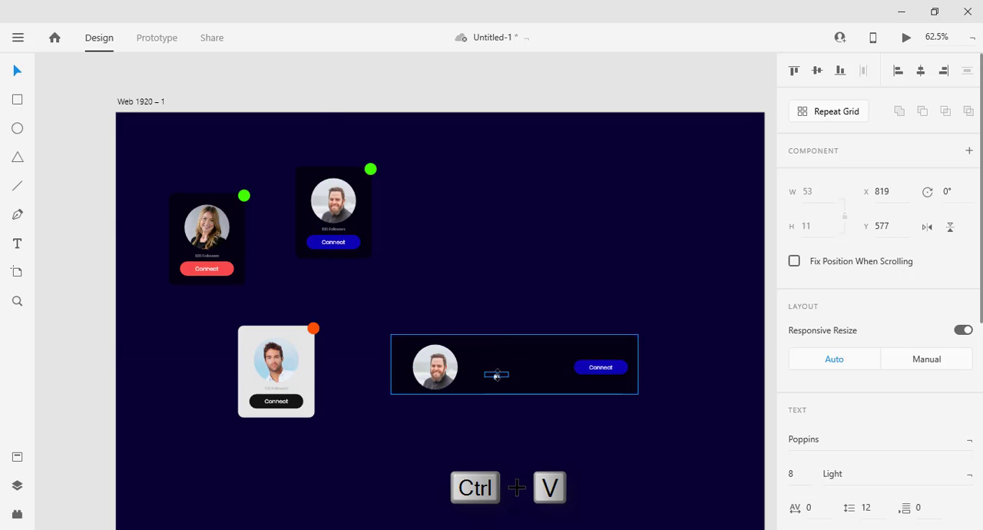
click(478, 297)
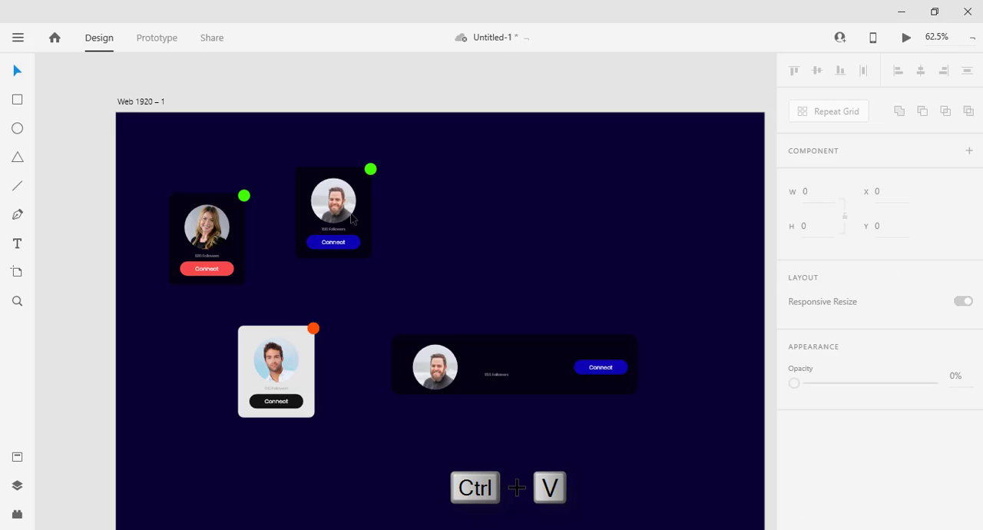
Copy the green status dot from the upper dark card to the wide card's upper-left corner, in front of the background.
click(370, 169)
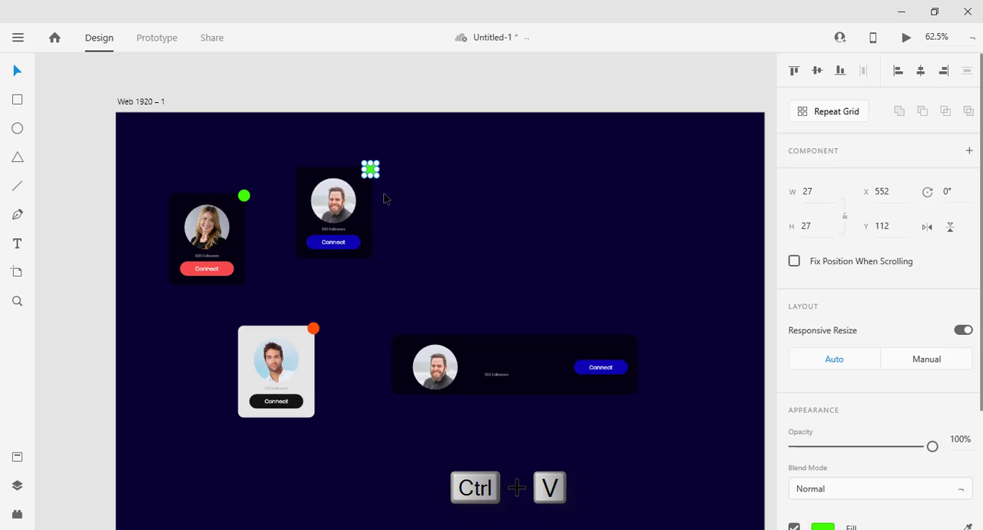
key(alt)
drag(389, 231, 406, 348)
key(ctrl+x)
key(ctrl+v)
click(491, 398)
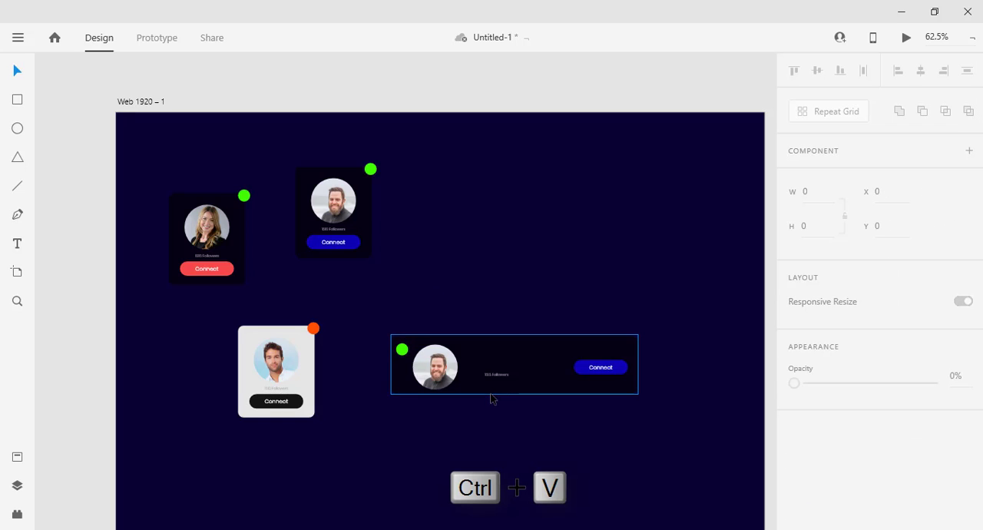
scroll(491, 397, up, 4)
scroll(549, 399, up, 2)
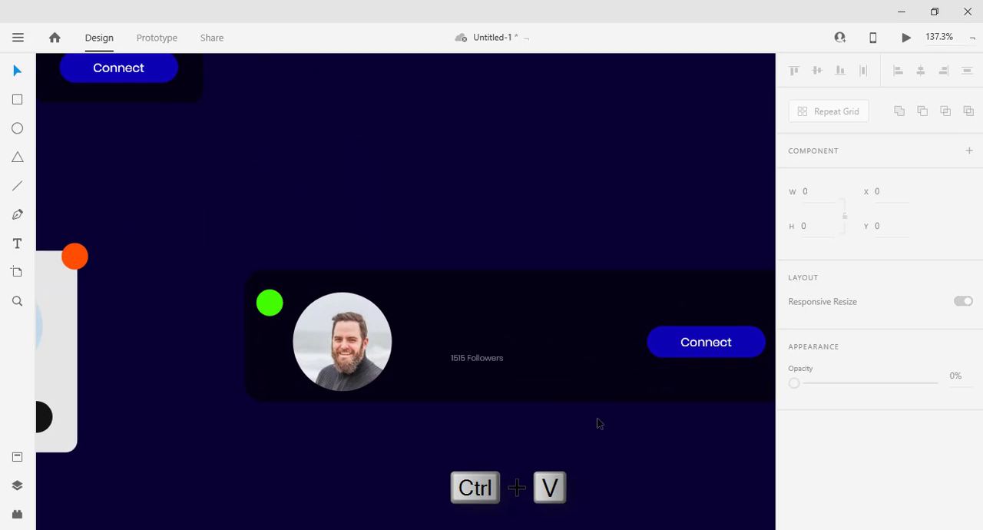
drag(532, 404, 408, 384)
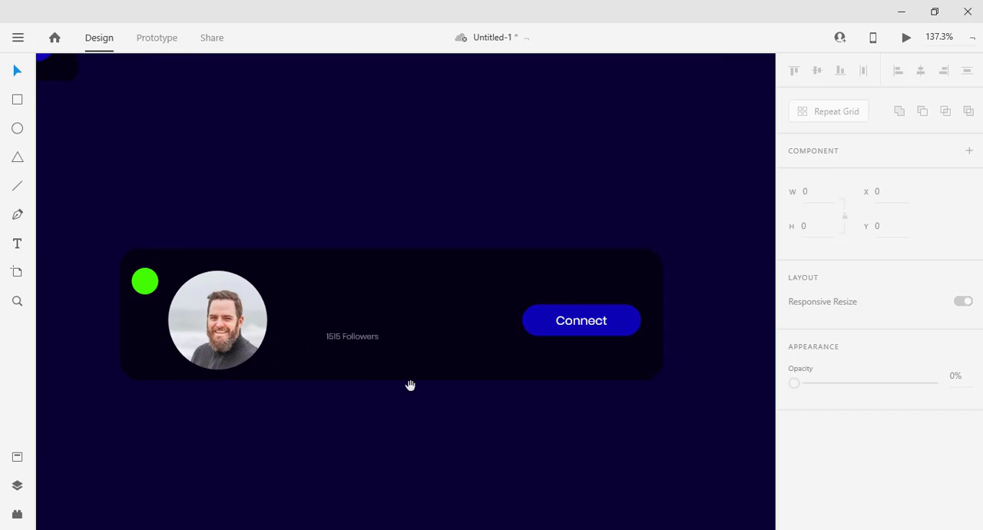
click(368, 343)
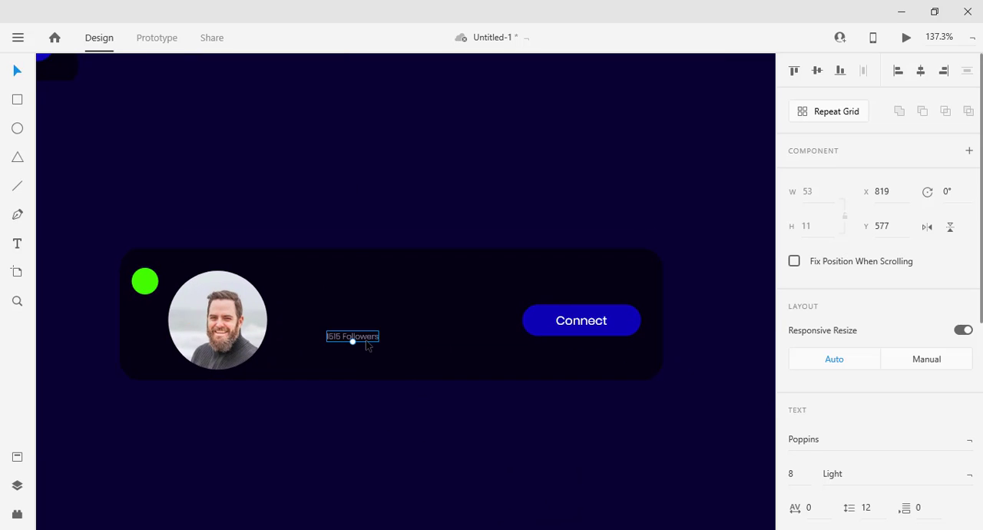
drag(368, 345, 351, 298)
key(Delete)
Ungroup the Connect button on the wide card.
click(538, 321)
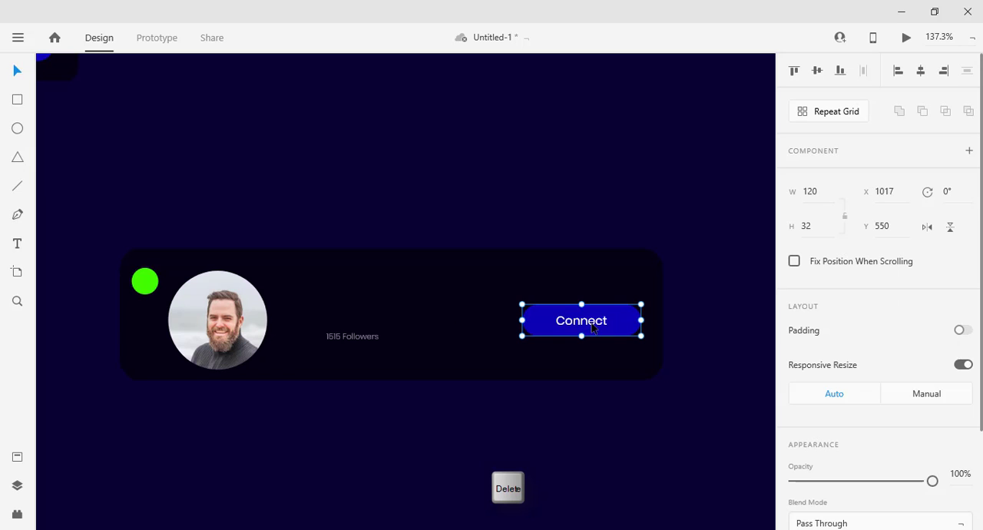
key(ctrl+shift+u)
click(587, 385)
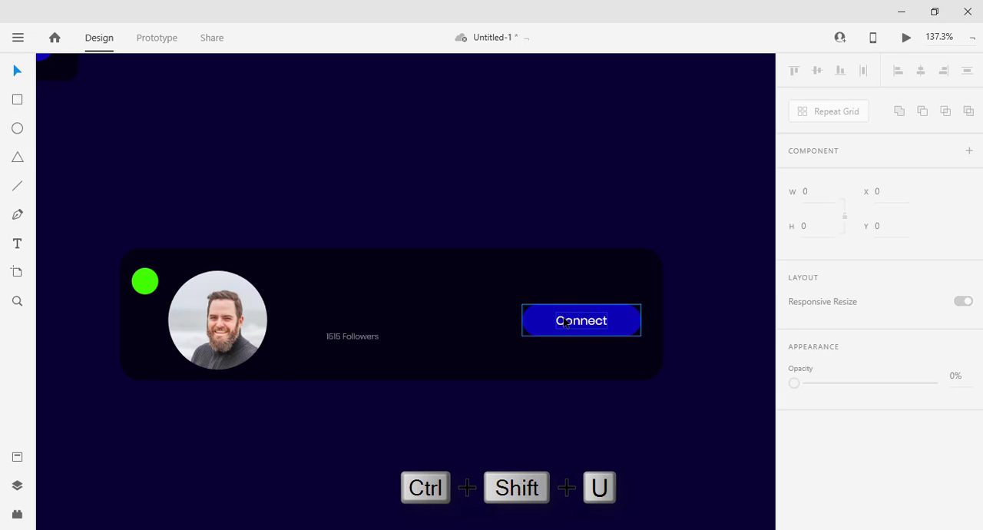
click(564, 318)
click(613, 421)
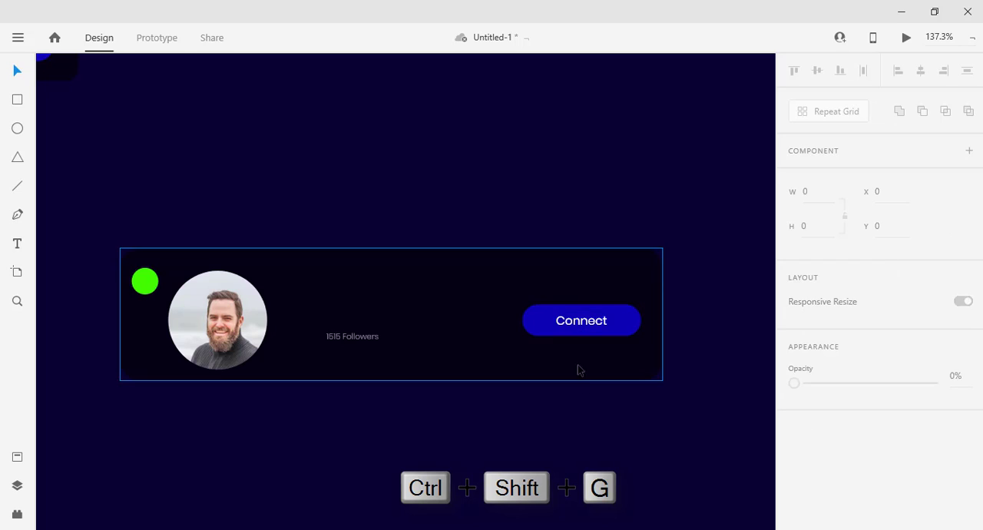
Copy the Connect label above the wide card's follower count and replace its text with the profile's full name.
double_click(579, 325)
drag(579, 325, 345, 306)
double_click(345, 305)
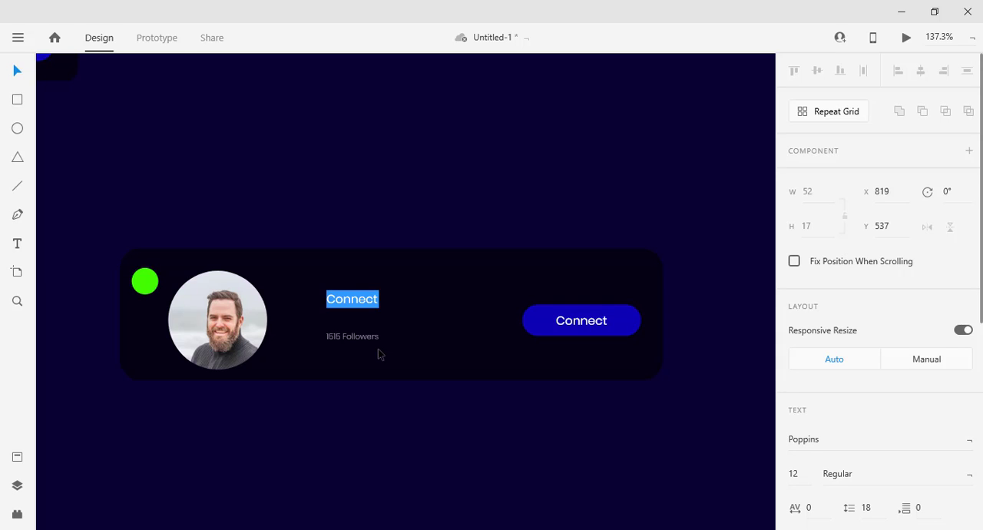
text(Sches)
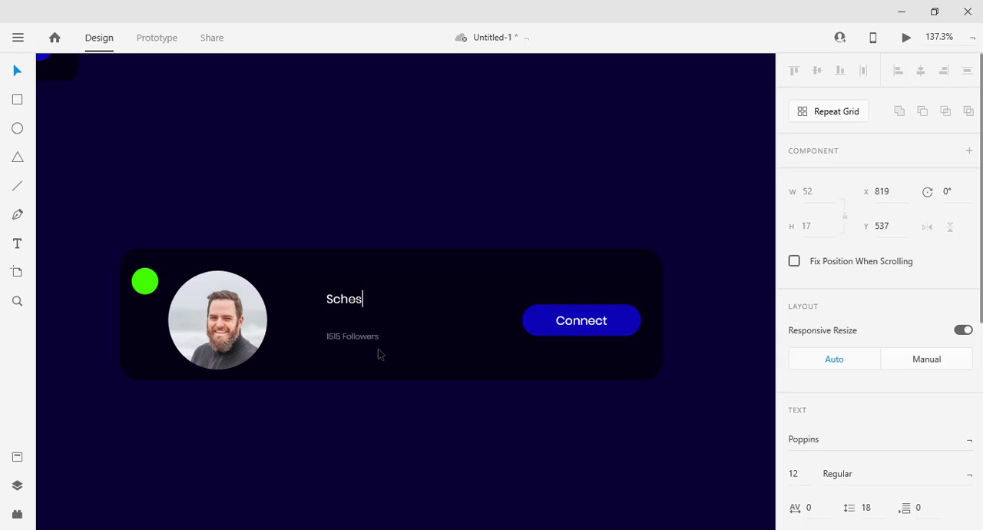
text(wsnger Zoiera)
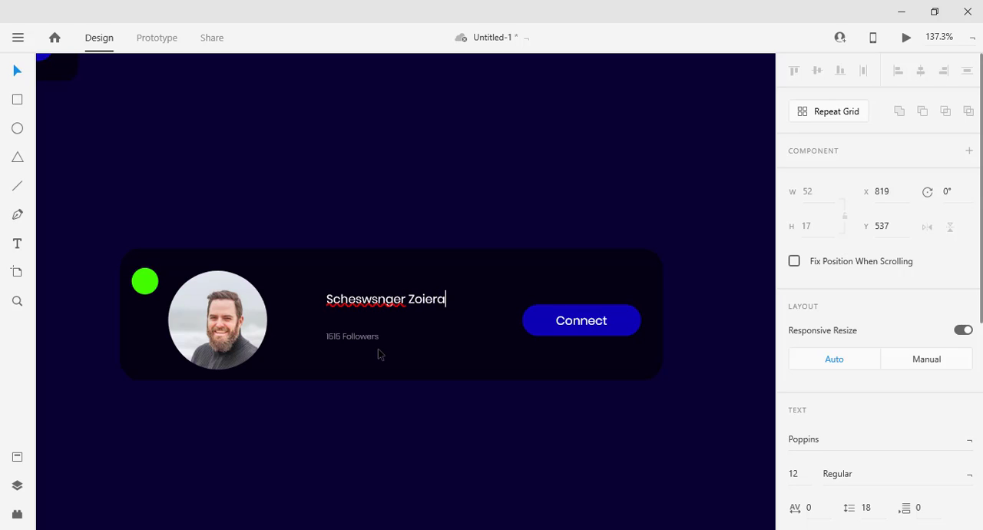
key(Escape)
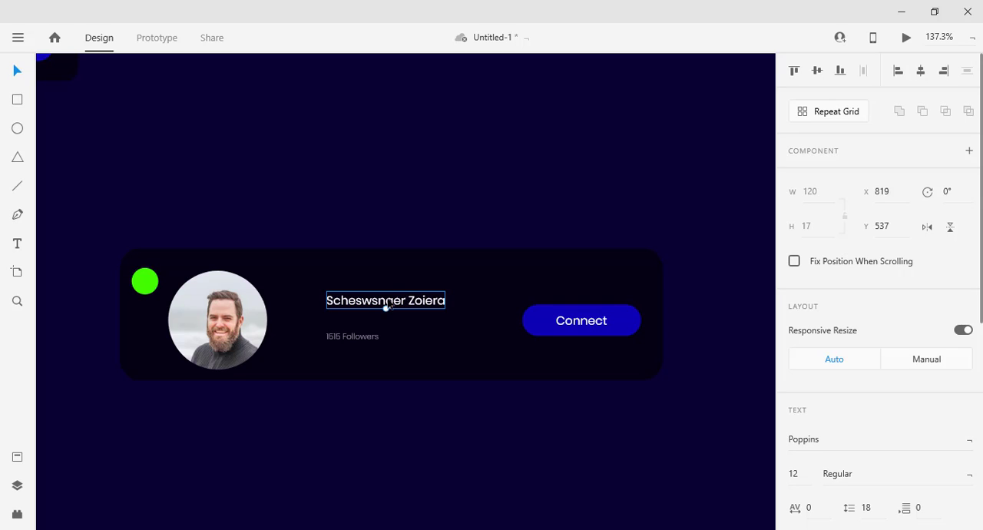
Set the profile name on the wide card to Poppins SemiBold, size 16.
scroll(957, 314, down, 3)
click(916, 330)
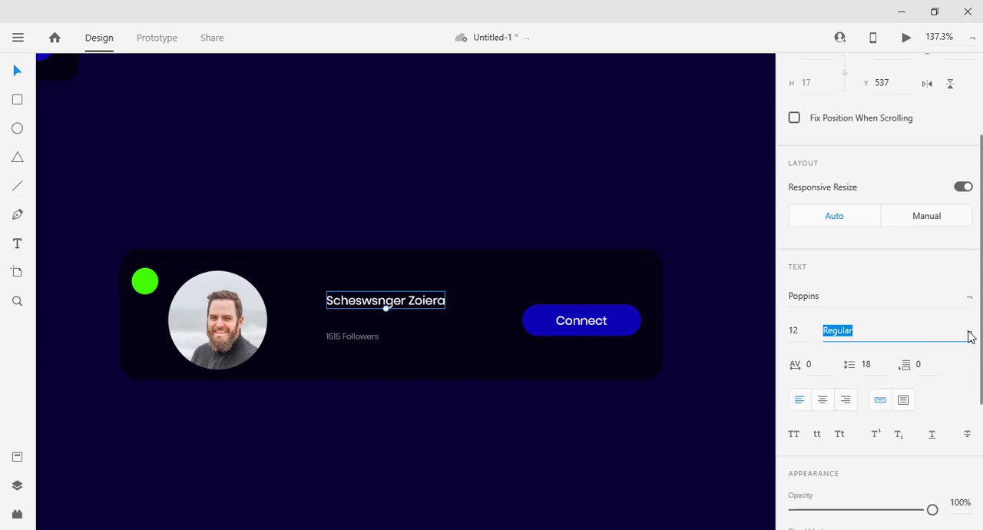
click(970, 336)
click(911, 360)
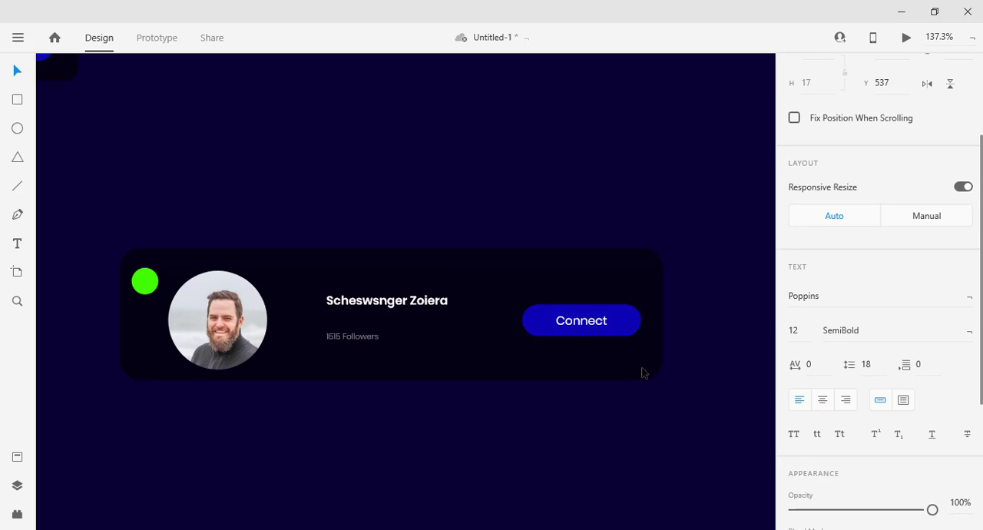
click(798, 399)
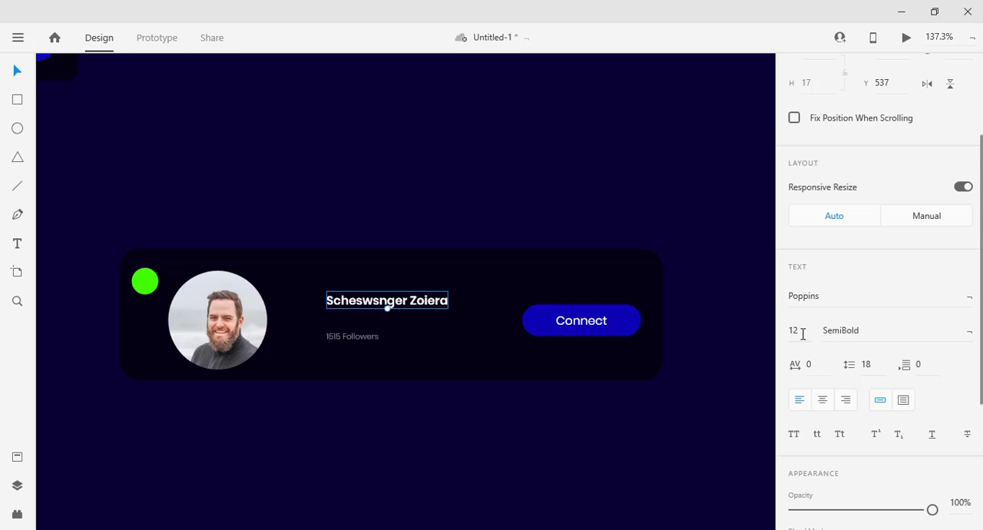
key(Return)
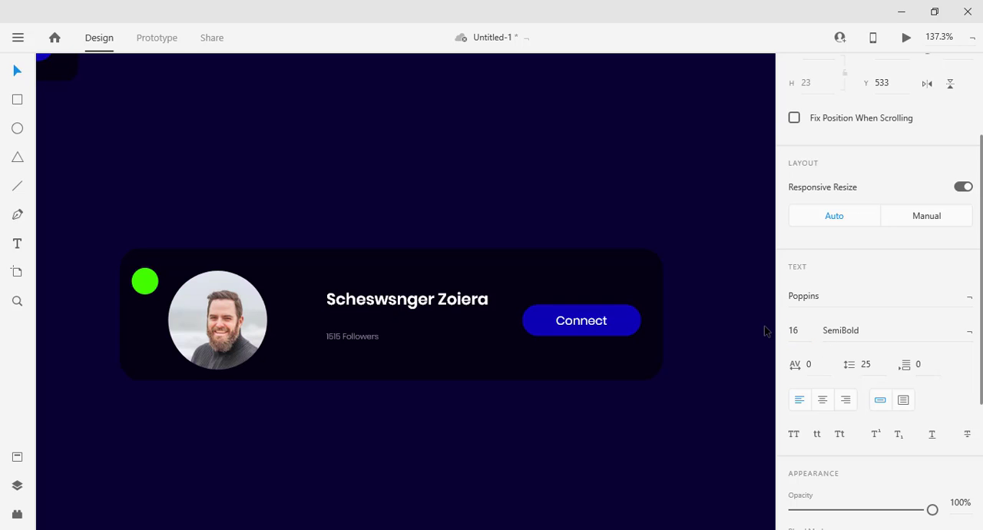
Resize the round headshot on the wide card to 80 by 80.
click(237, 322)
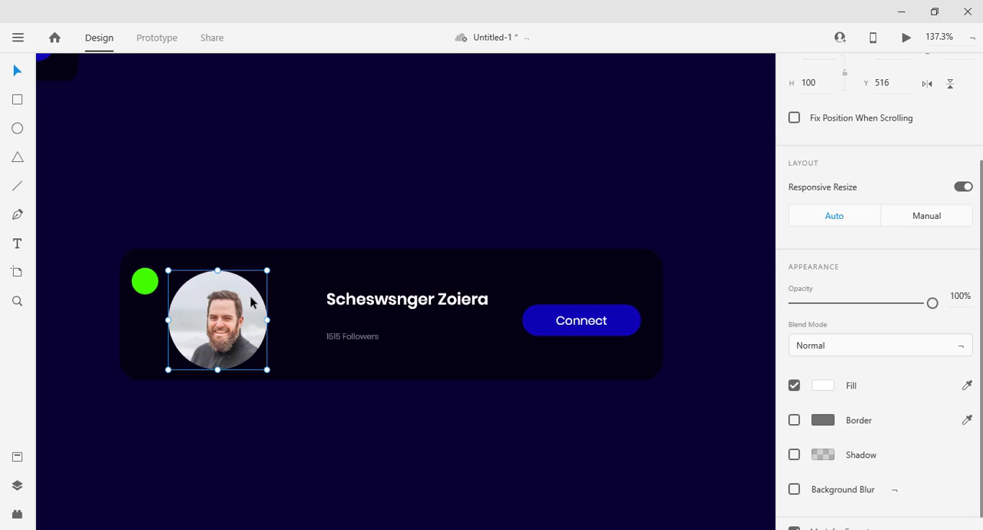
scroll(837, 272, up, 4)
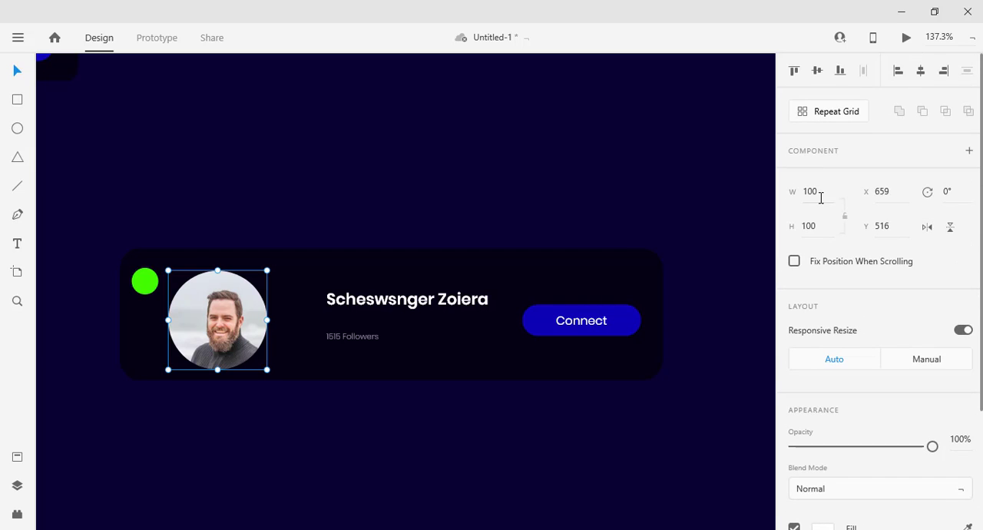
click(821, 196)
text(80)
key(Tab)
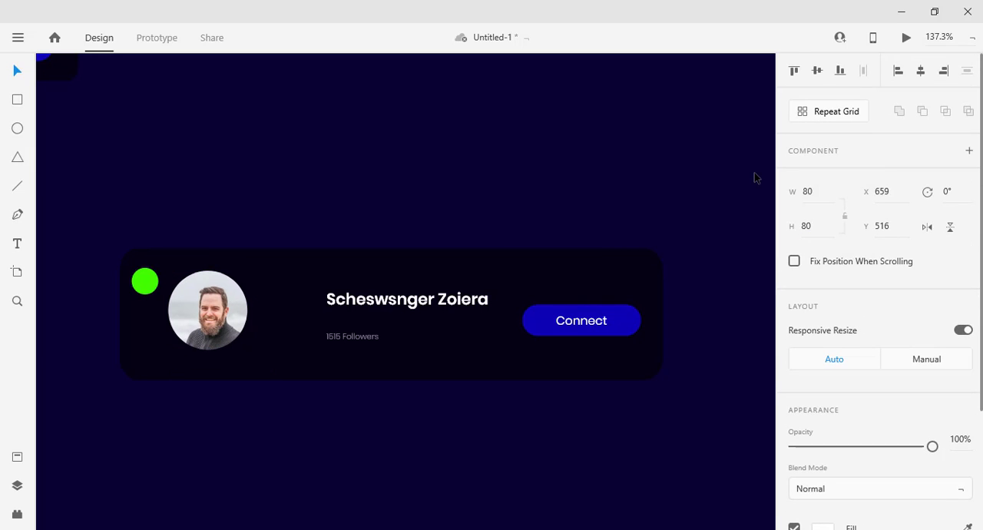
click(209, 297)
Resize the wide card's green status dot to 16 by 16 and move it down beside the headshot, near the card's mid-height.
click(146, 281)
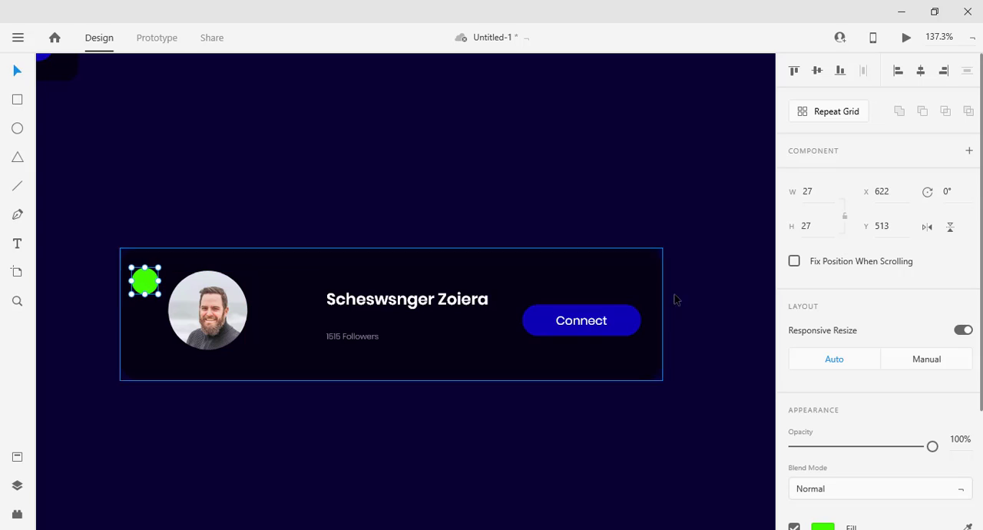
click(803, 191)
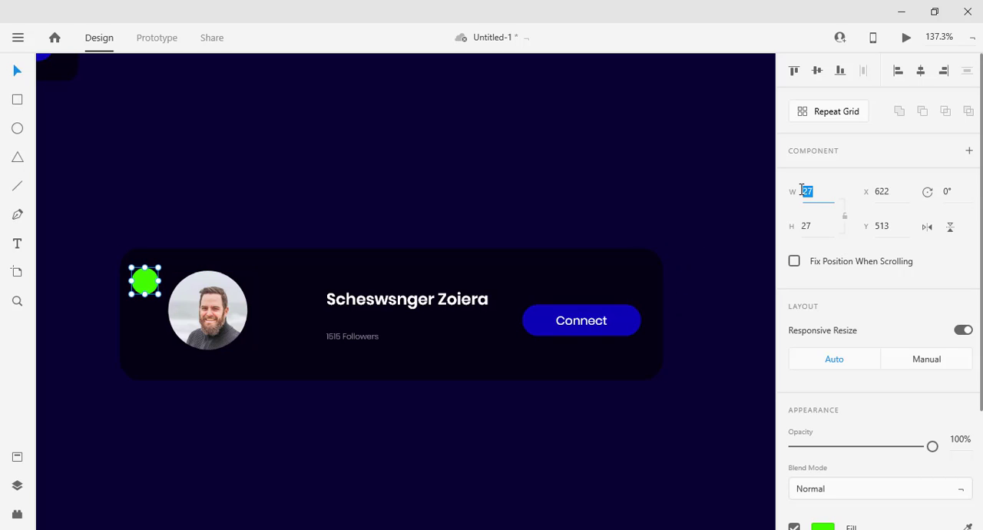
text(16)
key(Tab)
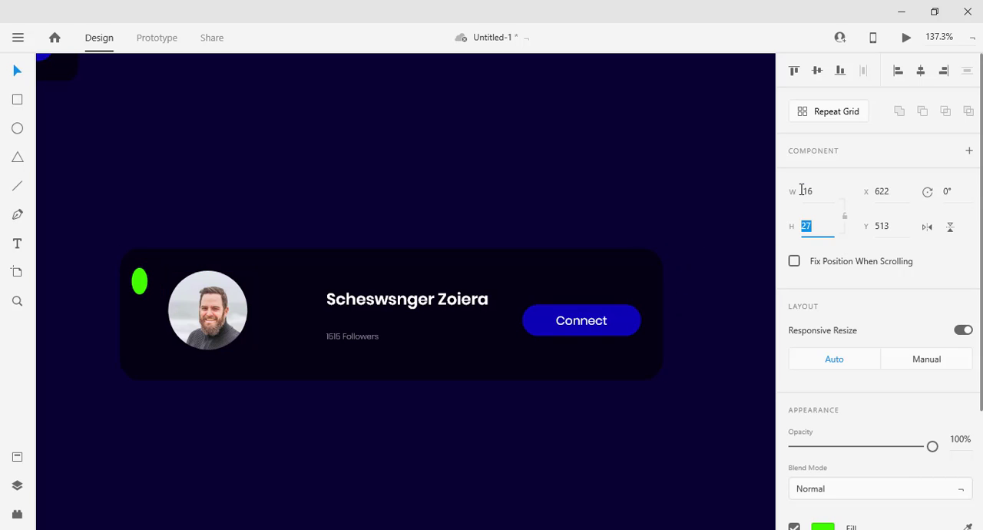
text(16)
key(Return)
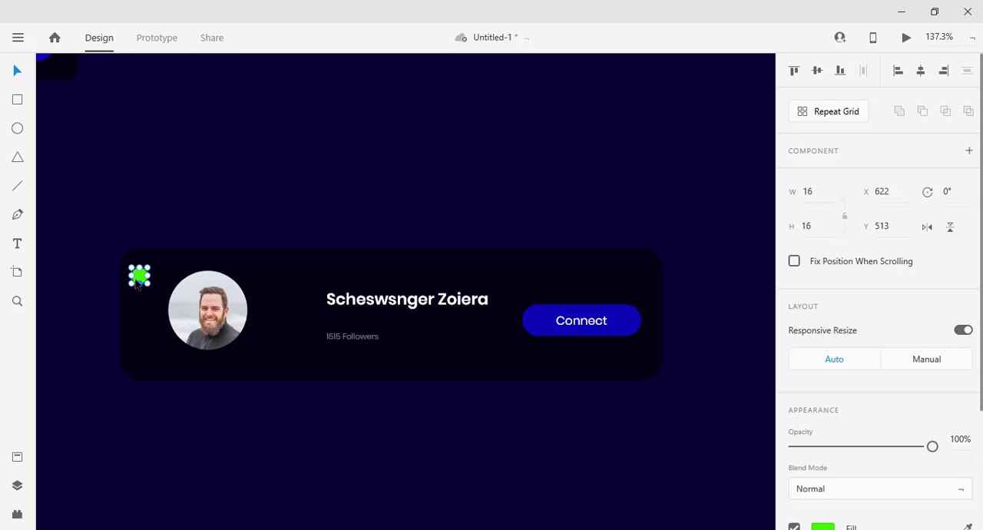
drag(137, 281, 137, 320)
Group the Connect label with its blue button and centre the group vertically on the wide card's background.
click(578, 325)
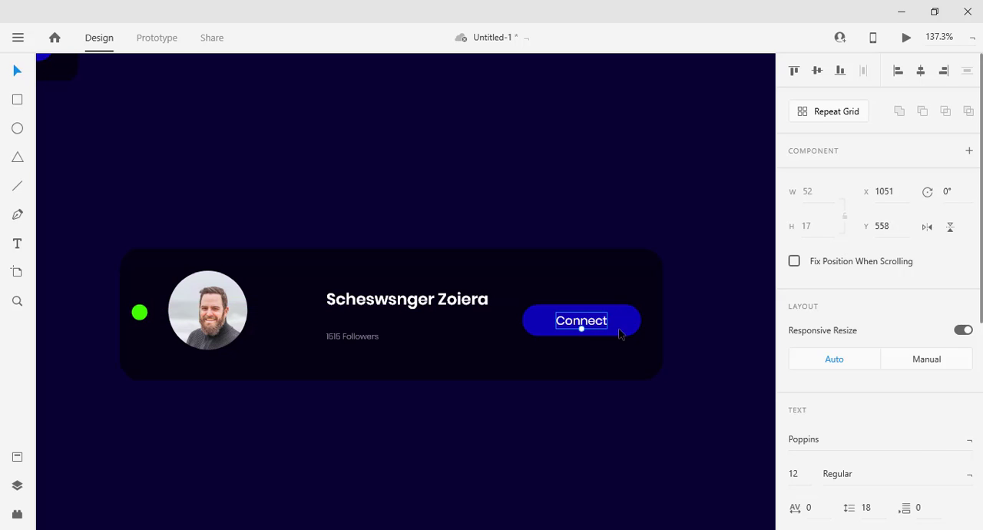
shift+click(639, 330)
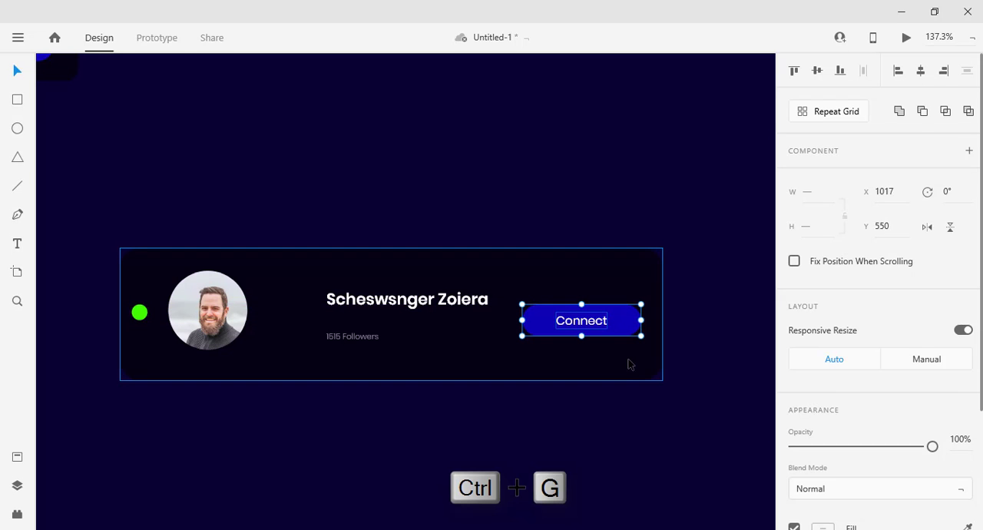
key(ctrl+g)
shift+click(620, 296)
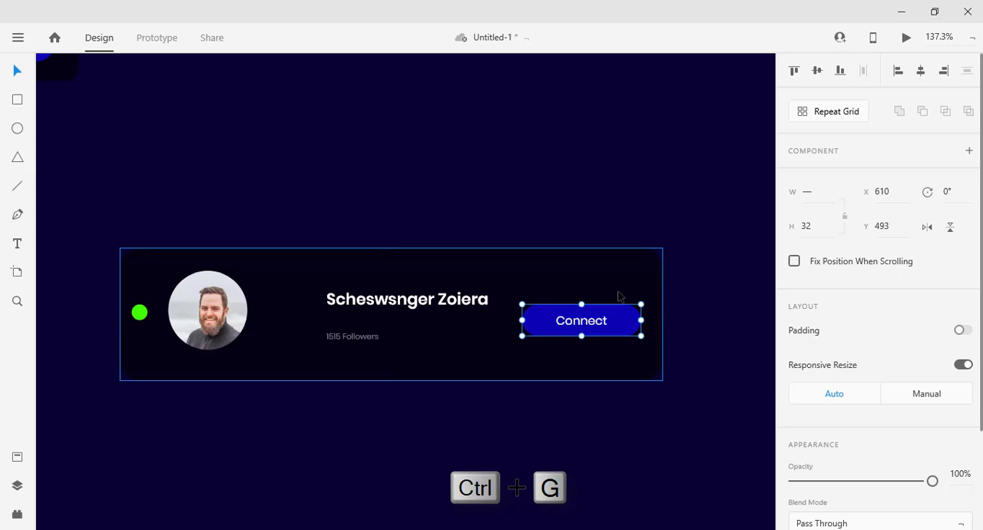
click(819, 71)
click(694, 427)
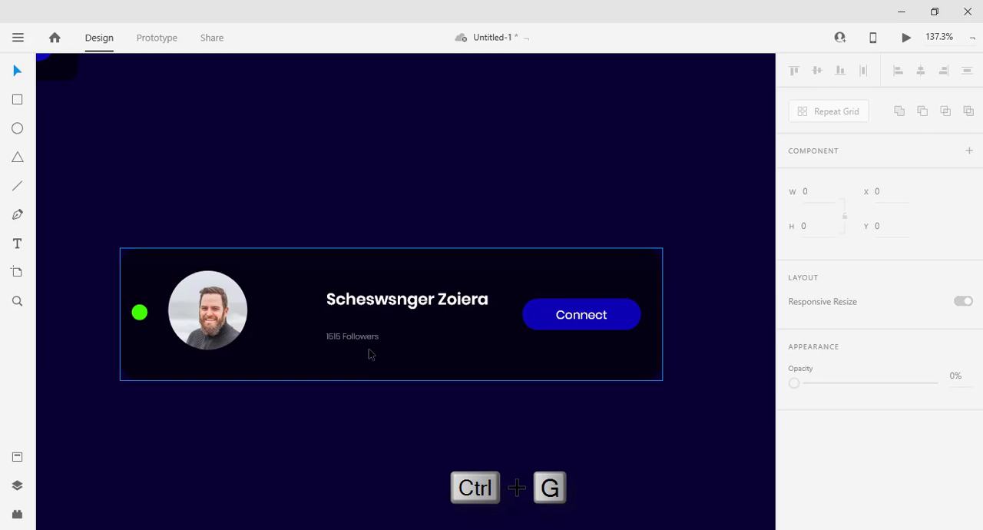
Shift the headshot slightly right, and centre both the green dot and the headshot vertically on the wide card's background.
click(204, 309)
drag(204, 308, 212, 311)
click(139, 311)
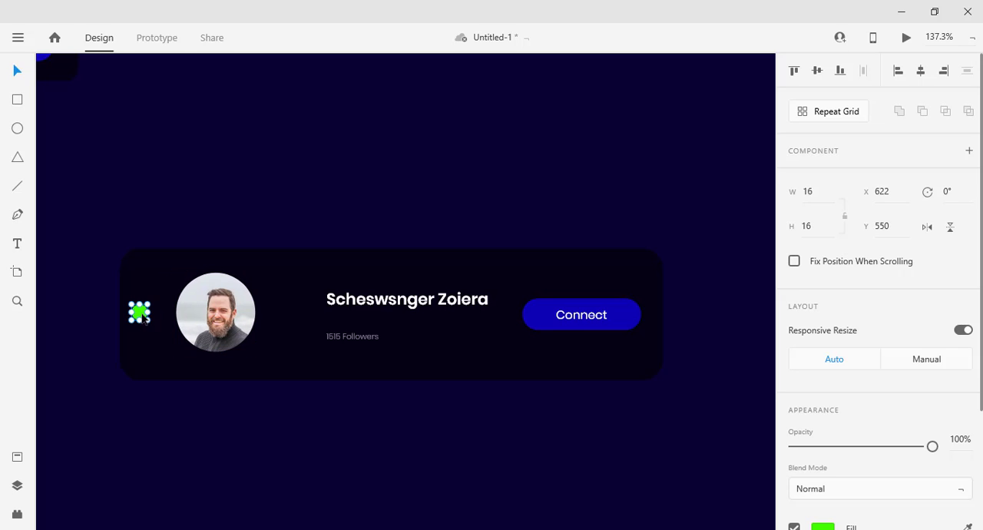
shift+click(156, 288)
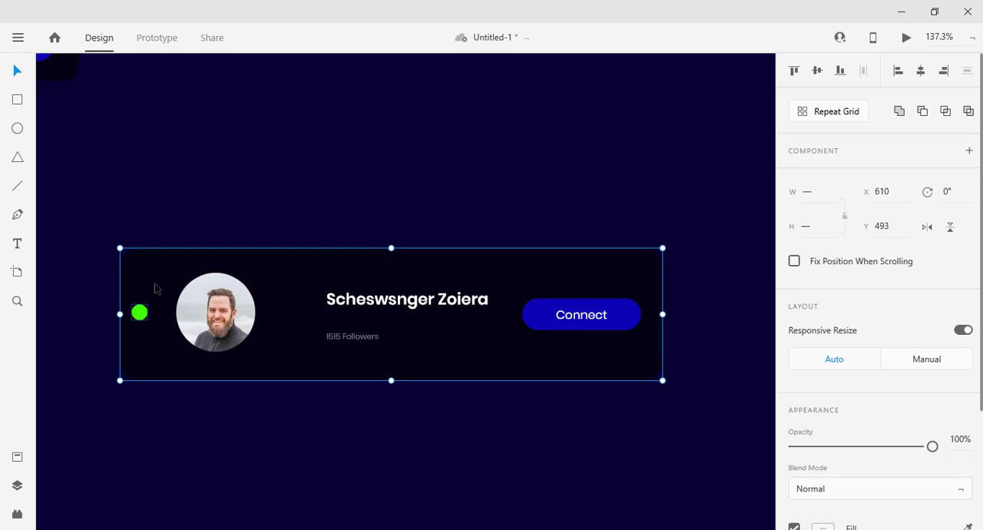
click(817, 74)
click(238, 302)
shift+click(289, 284)
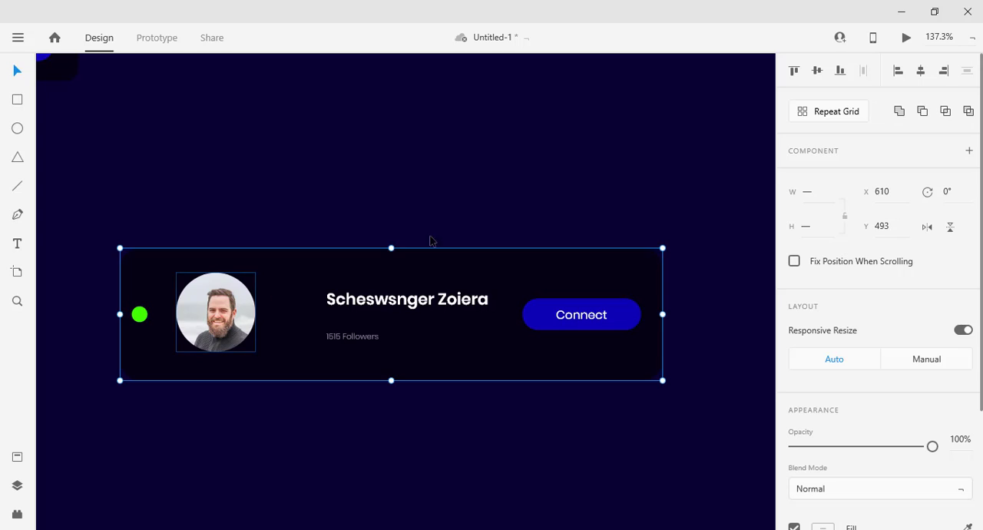
click(818, 73)
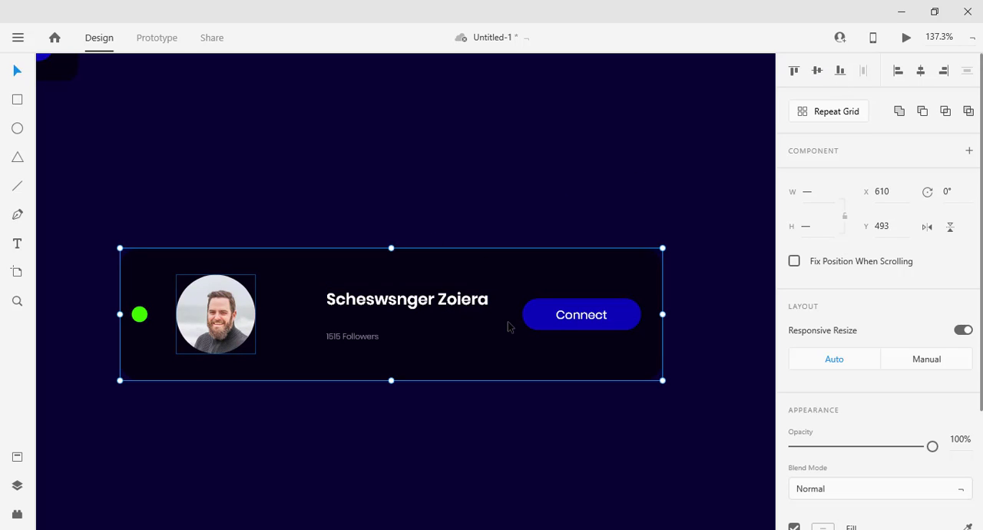
Move the profile name and follower count together toward the headshot, to X 776.
click(406, 308)
shift+click(359, 340)
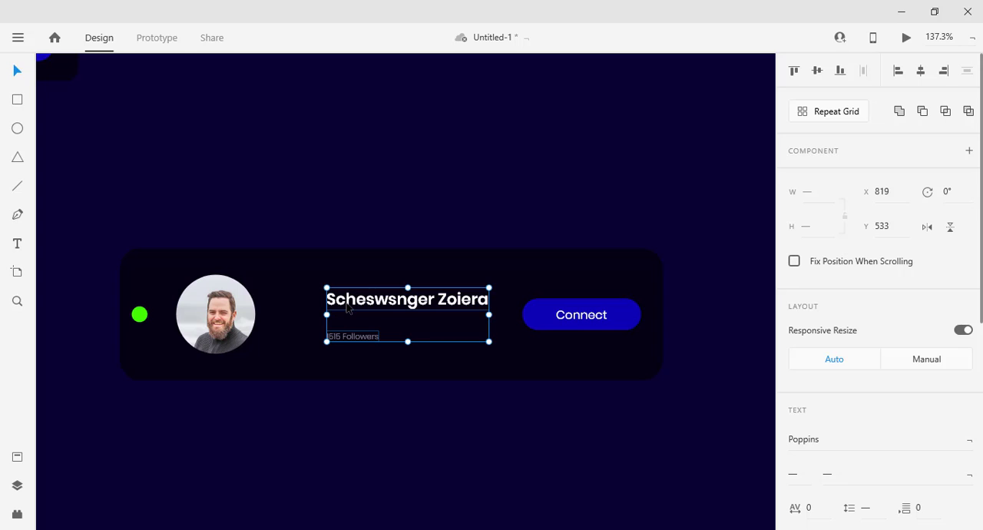
drag(351, 308, 307, 305)
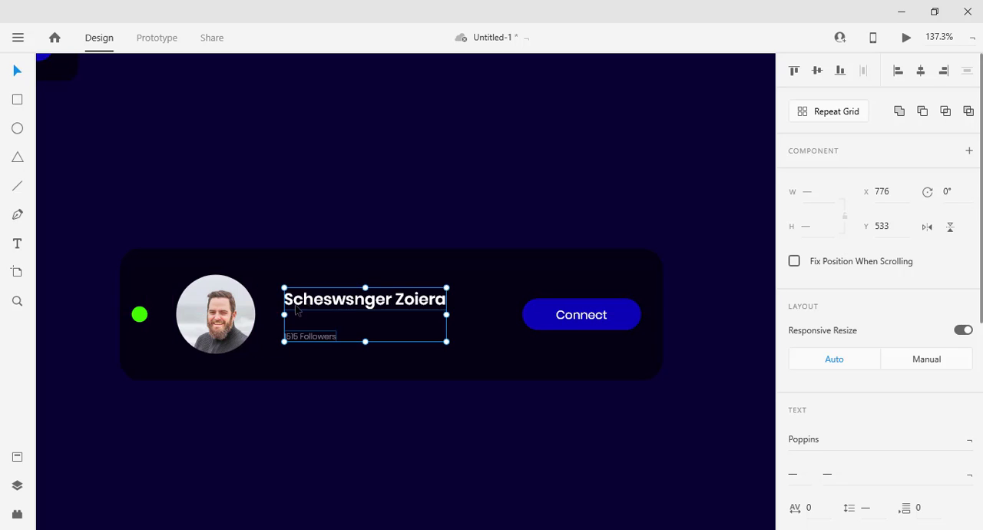
Nudge the headshot left toward the green dot, to X 658.
click(219, 328)
key(Left)
key(Left)
key(Left)
key(Left)
key(Left)
key(Left)
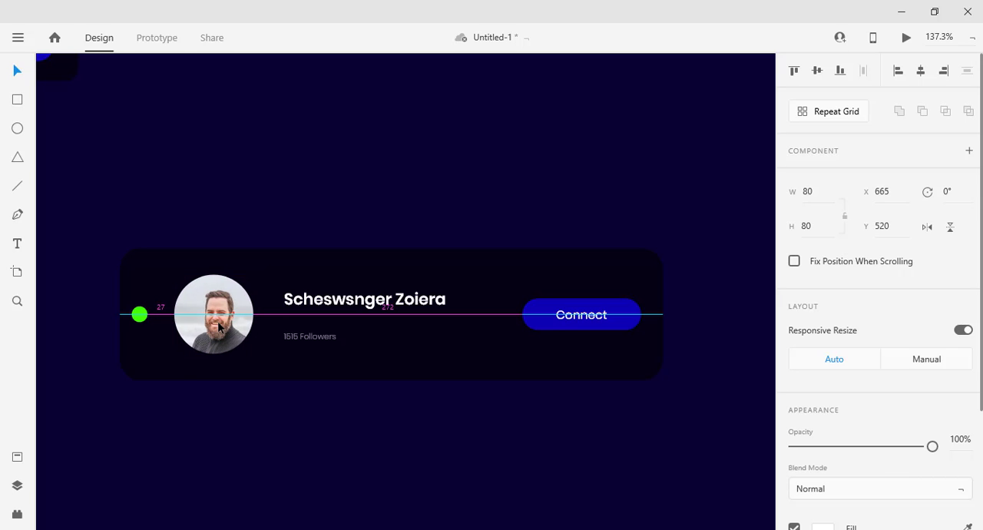
key(Left)
key(Left)
key(Left)
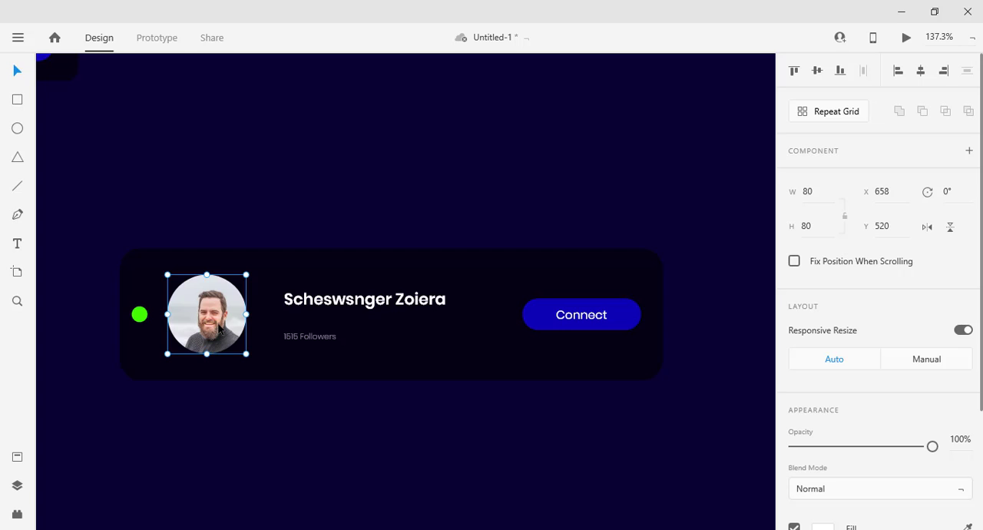
Move the follower count directly beneath the profile name, and place both texts against the headshot's right edge at X 738.
drag(310, 338, 309, 320)
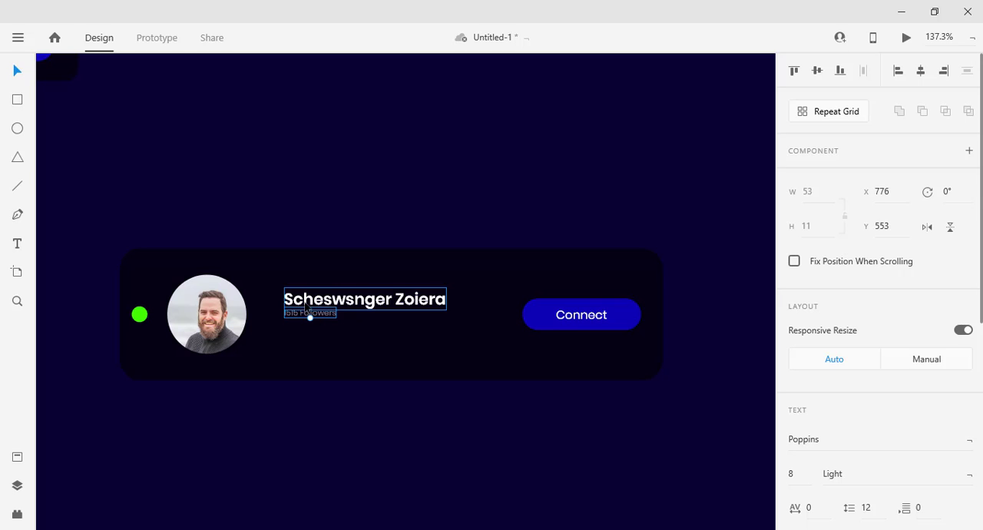
shift+click(308, 302)
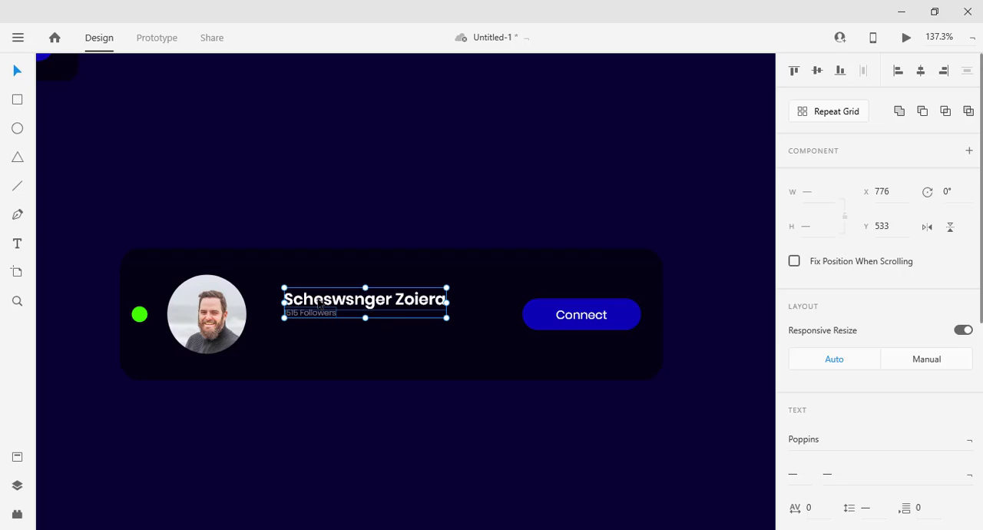
drag(313, 306, 273, 314)
Try to align the ungrouped name, follower count and headshot by their vertical middles, then undo the alignment.
shift+click(206, 314)
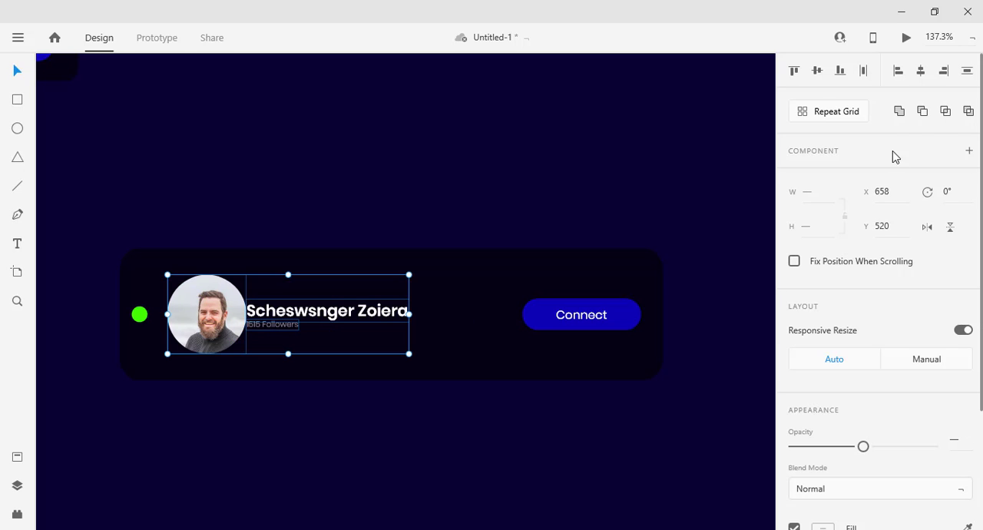
click(816, 73)
click(492, 473)
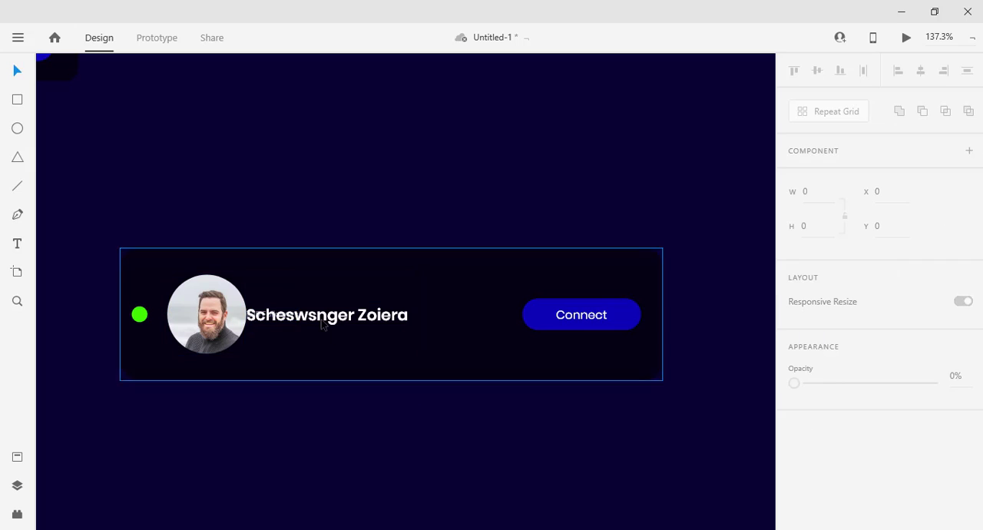
click(286, 320)
click(323, 478)
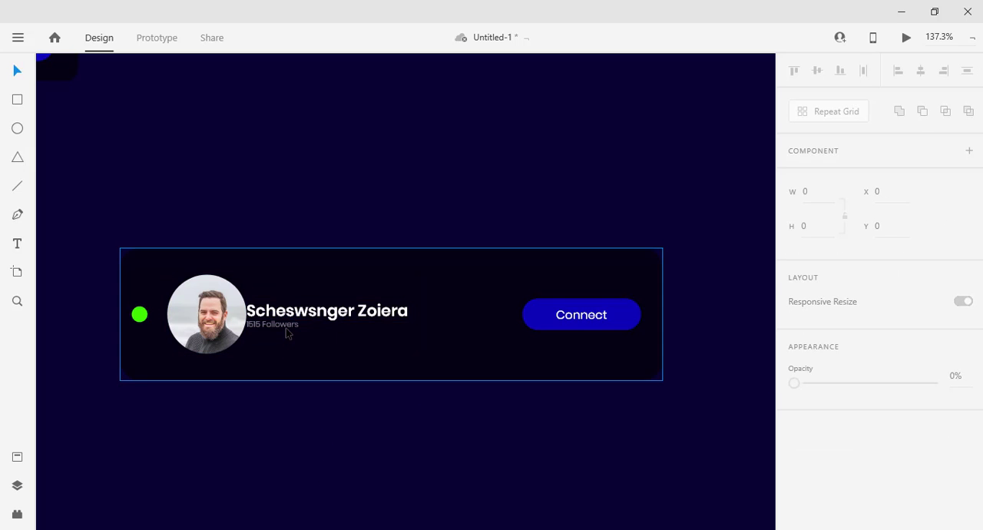
Lower the follower count slightly to Y 568 to widen the gap beneath the profile name.
scroll(265, 361, up, 2)
scroll(265, 358, up, 3)
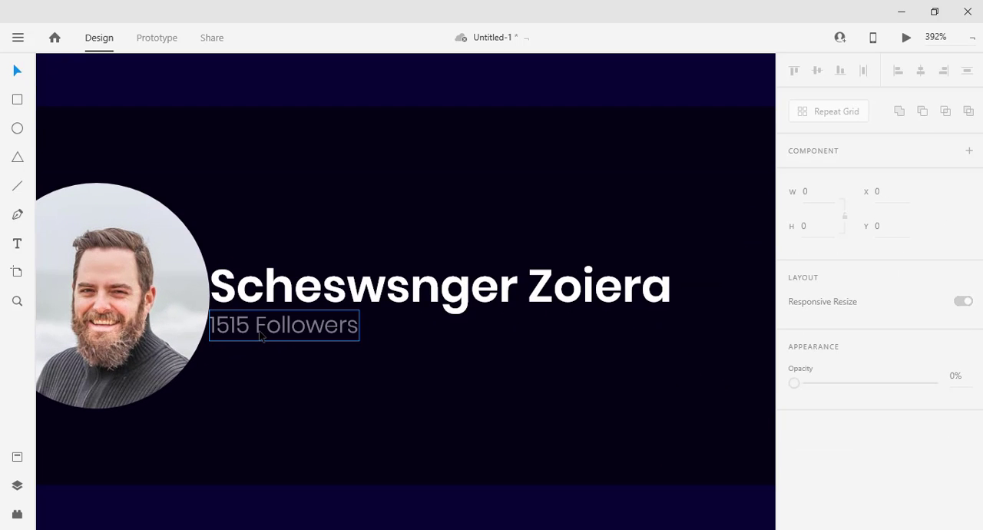
click(265, 332)
drag(265, 333, 264, 334)
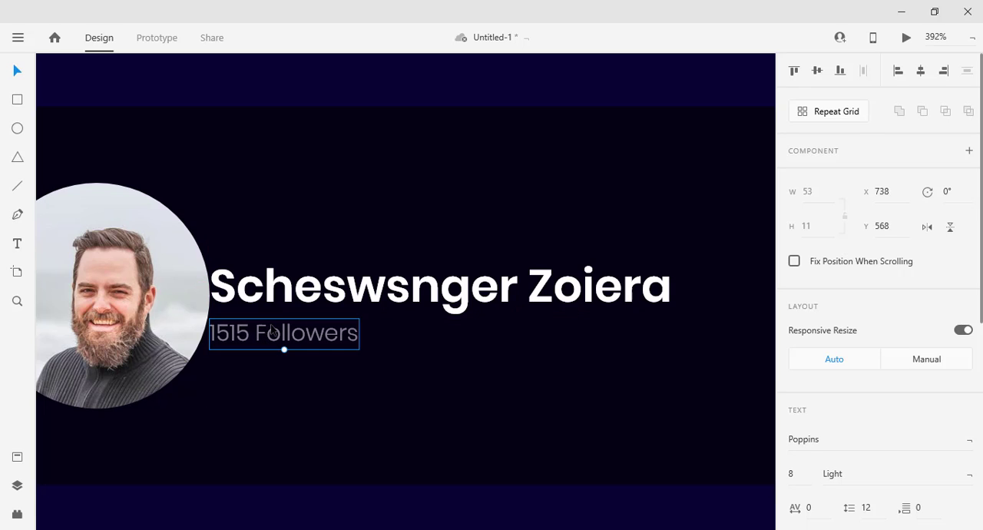
Group the profile name with the follower count and align the group to the headshot's vertical middle.
shift+click(268, 301)
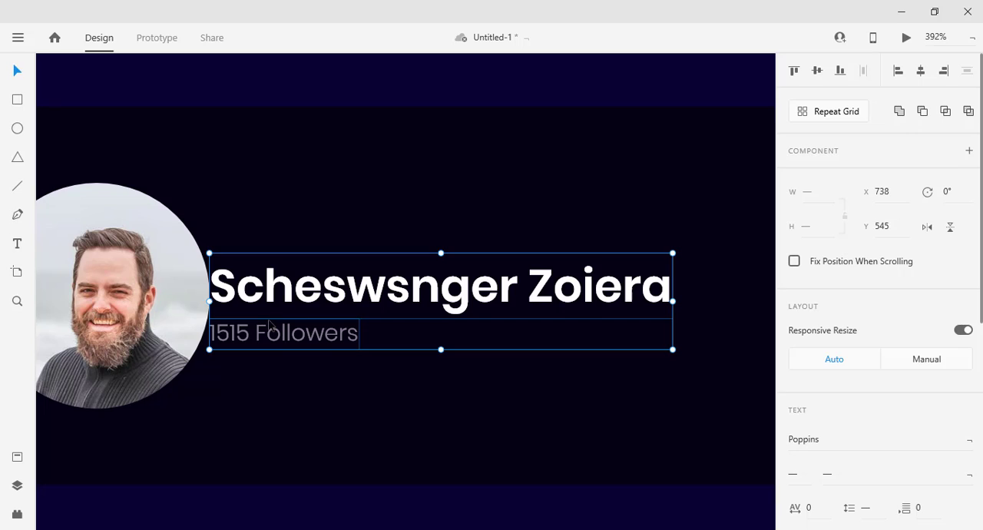
shift+click(184, 294)
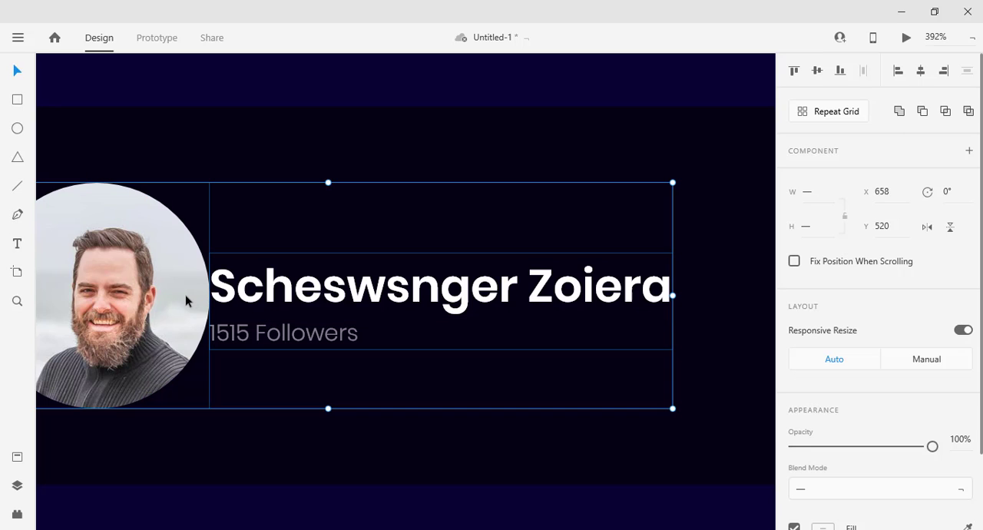
click(819, 71)
scroll(506, 364, down, 3)
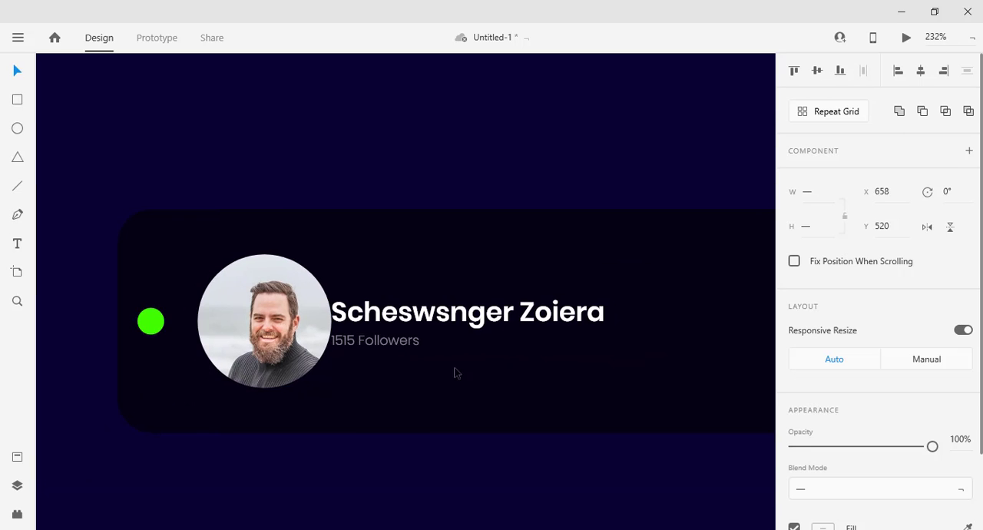
Move the name and follower count group 10 px right, away from the headshot, to X 748.
double_click(405, 323)
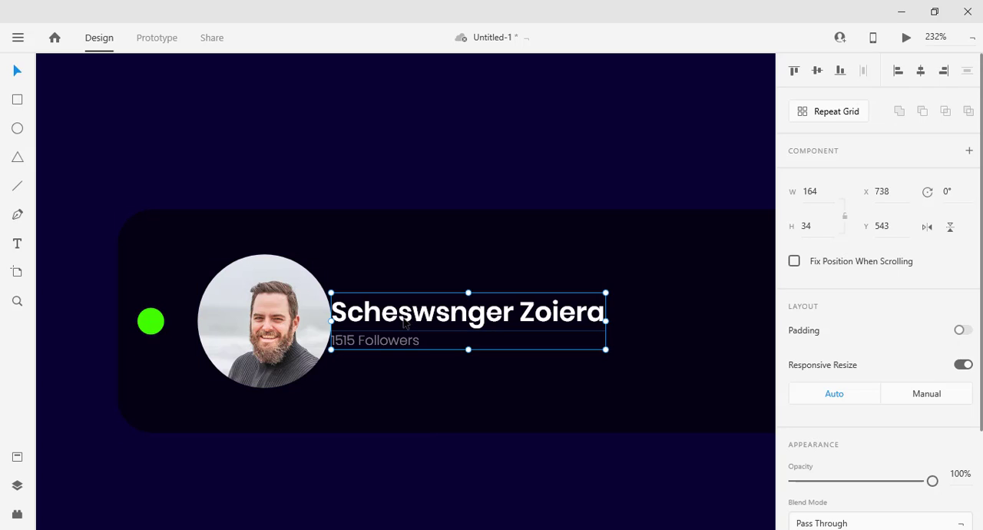
key(shift+Right)
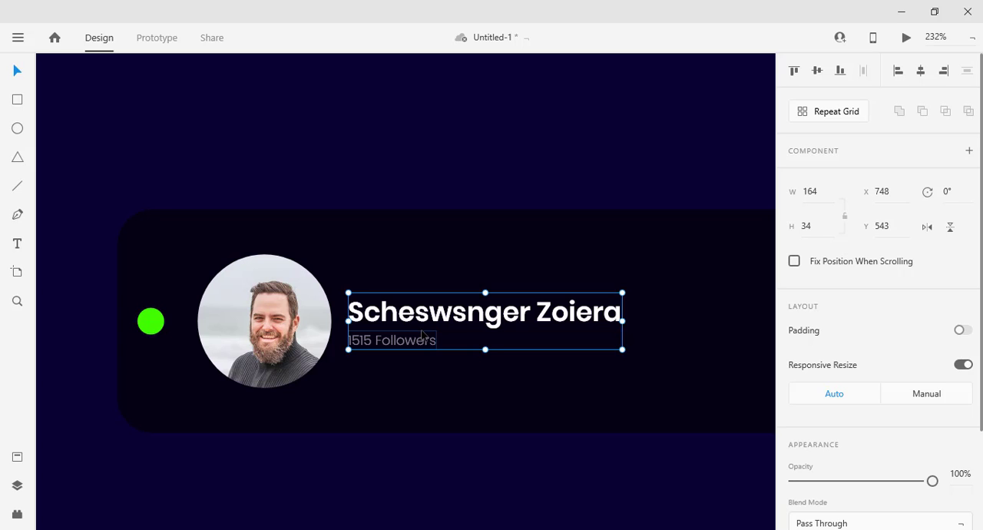
scroll(421, 334, down, 5)
drag(617, 426, 531, 411)
scroll(533, 404, down, 1)
click(514, 414)
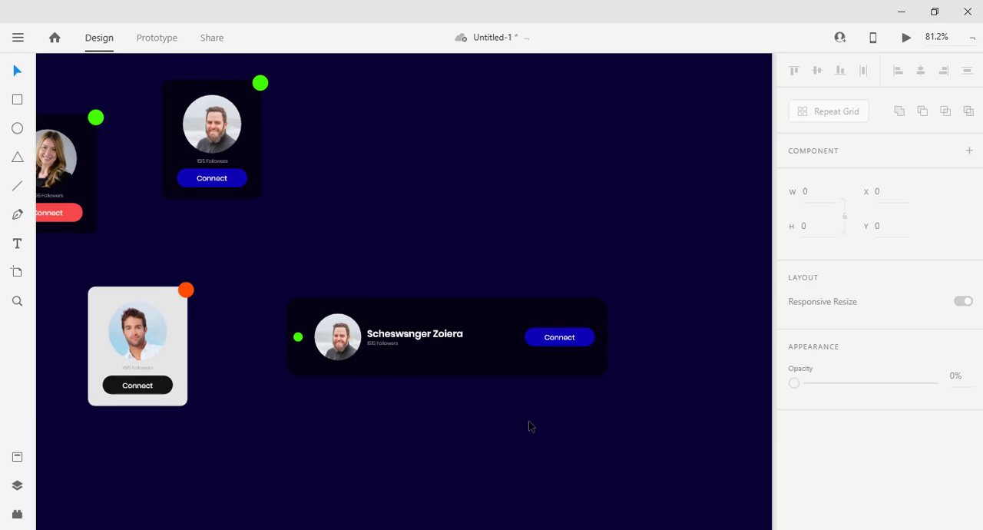
Nudge the wide card's green status dot right toward the headshot, to X 630.
scroll(527, 425, down, 1)
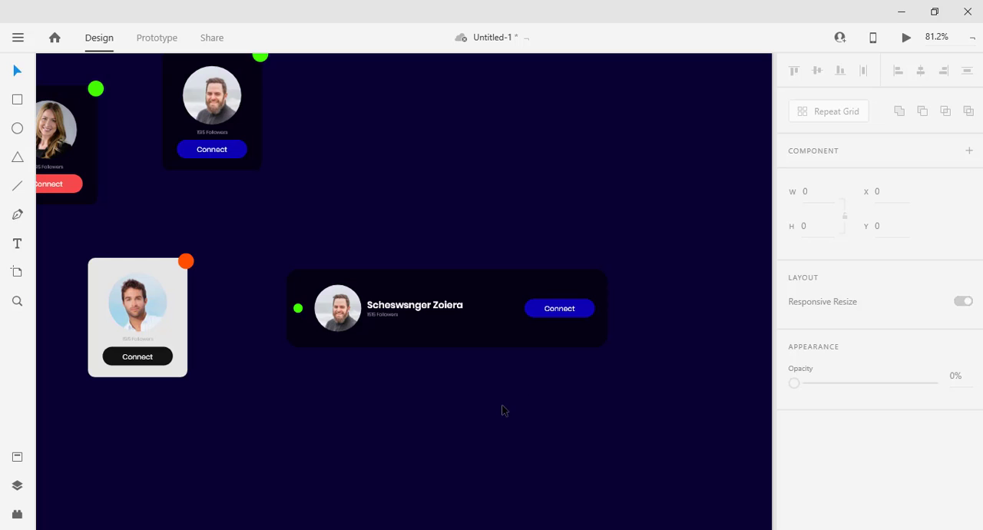
click(298, 309)
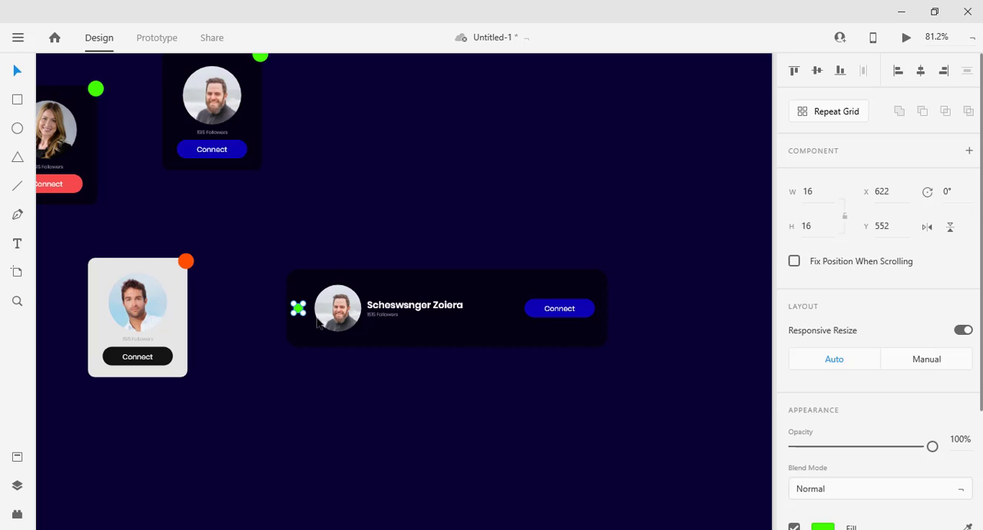
key(shift+Right)
key(Left)
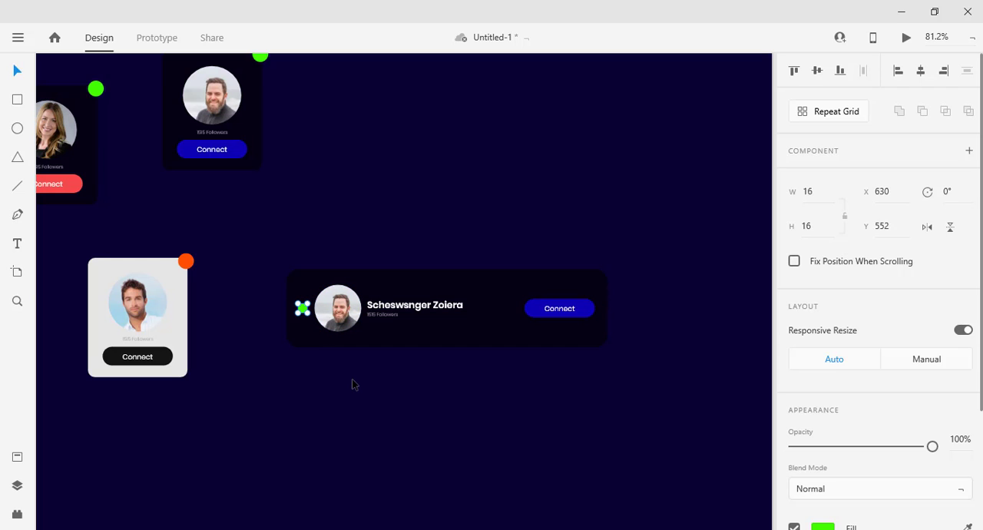
Nudge the wide card's headshot and its name and follower count group together to the right, to X 661.
click(340, 348)
click(342, 309)
click(408, 374)
click(336, 308)
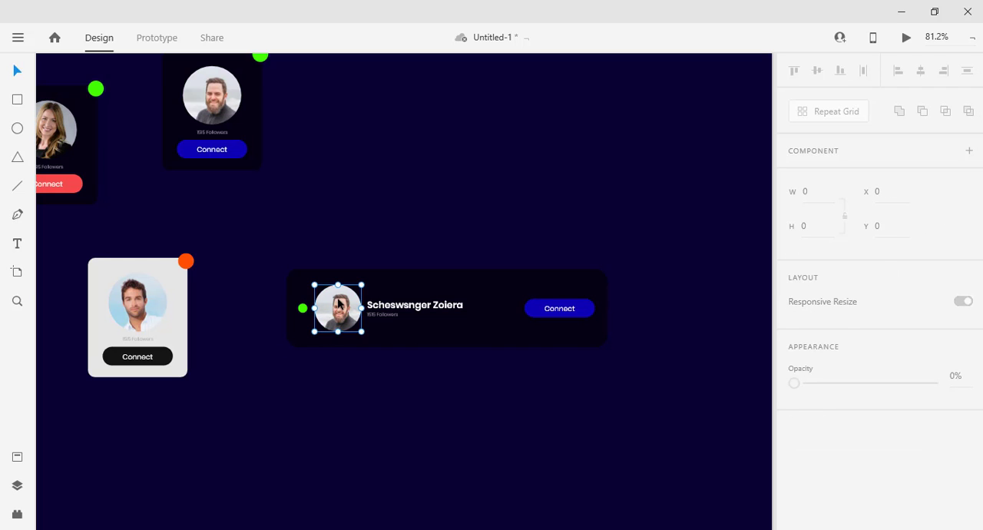
shift+click(379, 306)
key(Right)
key(Right)
key(Right)
key(Right)
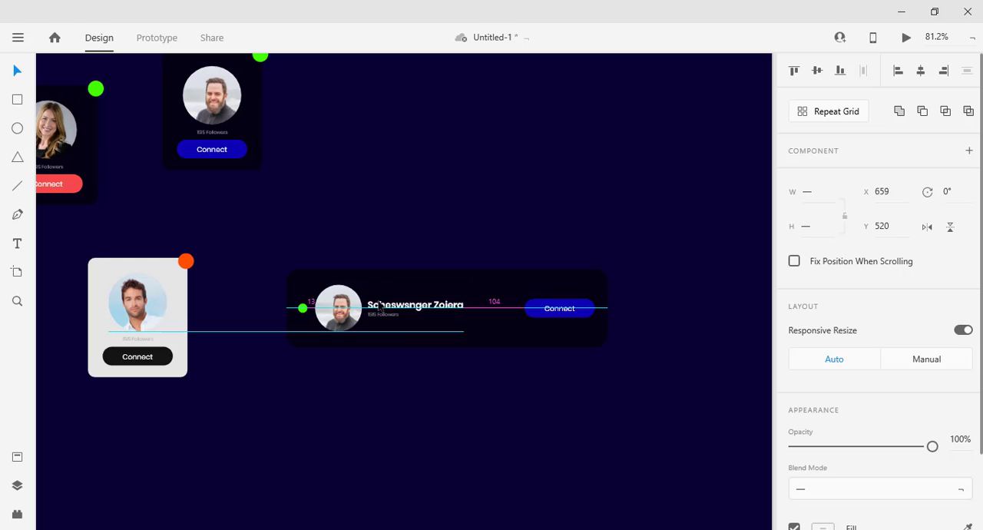
key(Left)
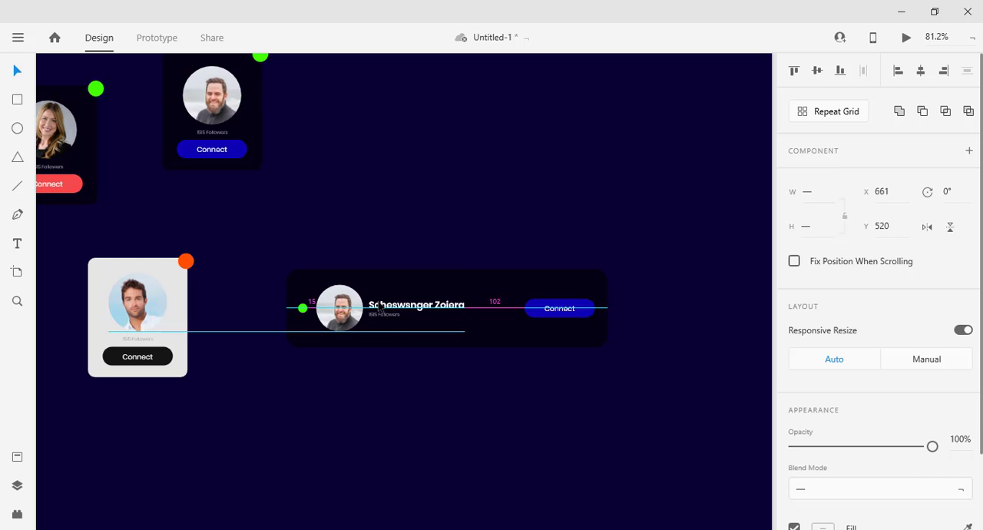
Move the wide card's Connect button slightly right, to X 1019.
click(560, 347)
click(559, 308)
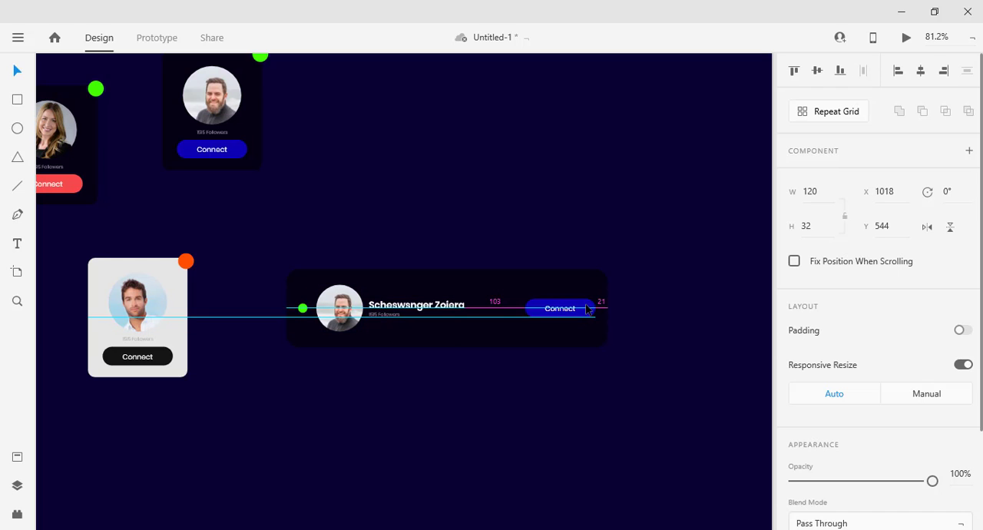
drag(587, 308, 589, 308)
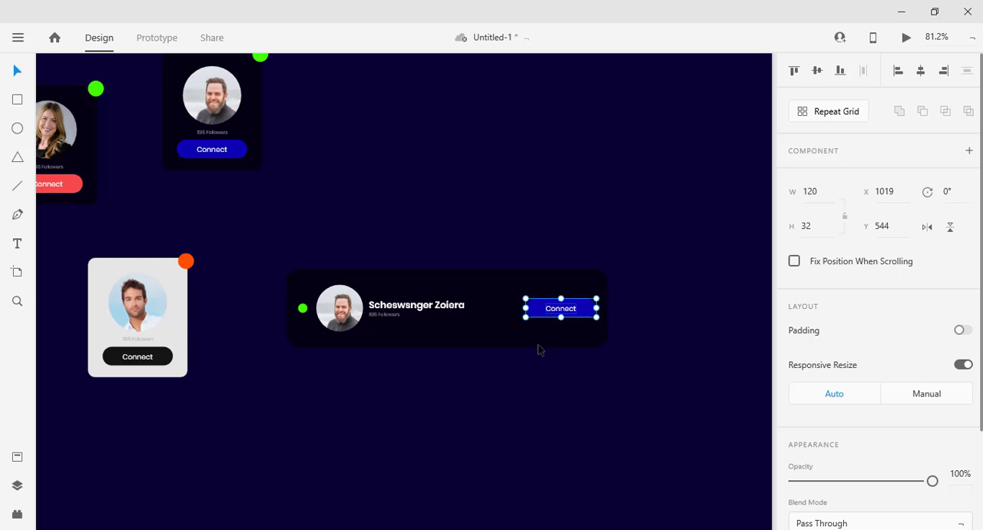
click(538, 350)
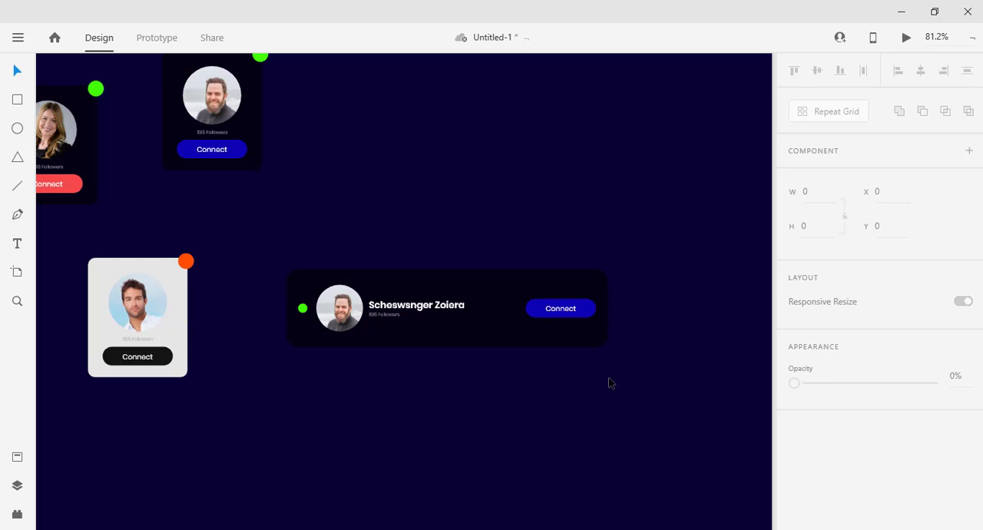
Duplicate the whole wide card and place the copy directly below the original at Y 643.
drag(641, 387, 275, 263)
drag(464, 327, 502, 411)
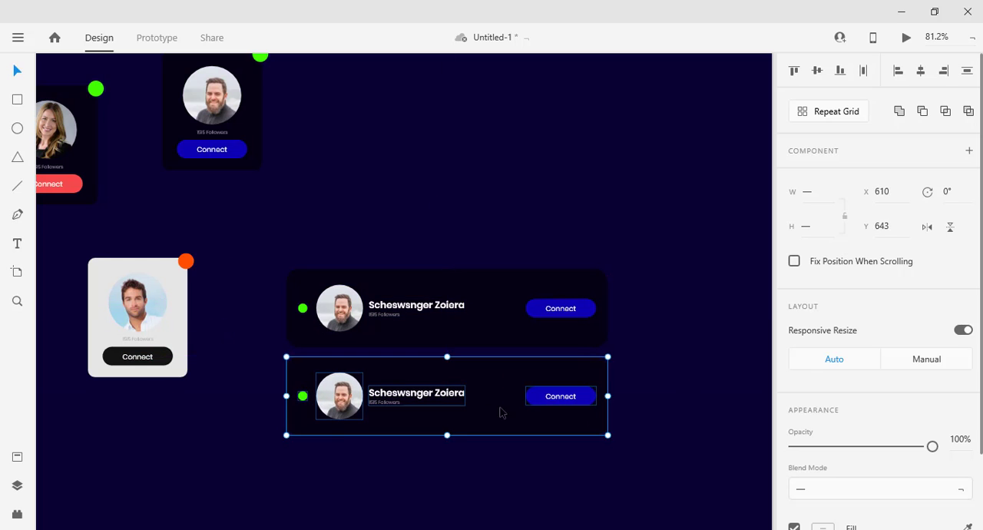
click(625, 418)
Fill the lower wide card's background with light grey #E5E5E5, sampled from the light vertical card.
click(475, 428)
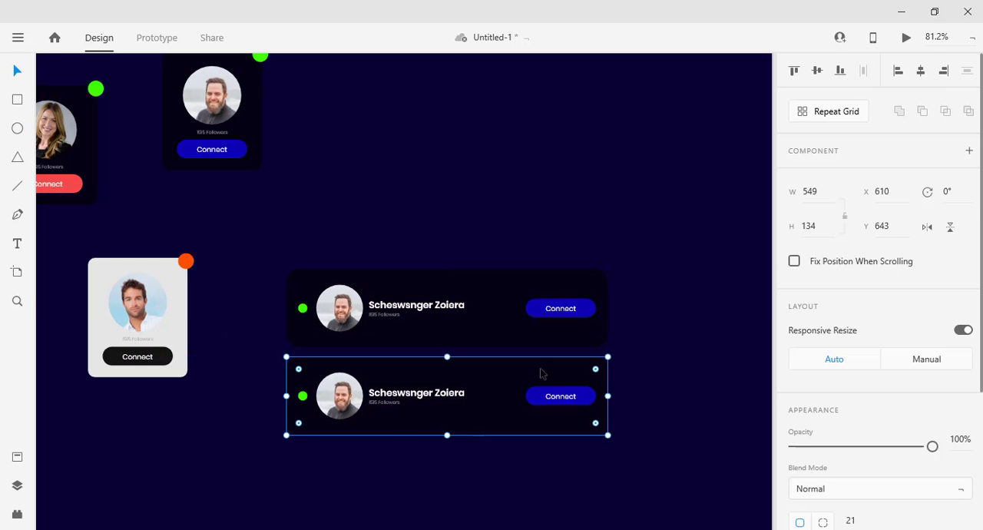
scroll(799, 393, down, 3)
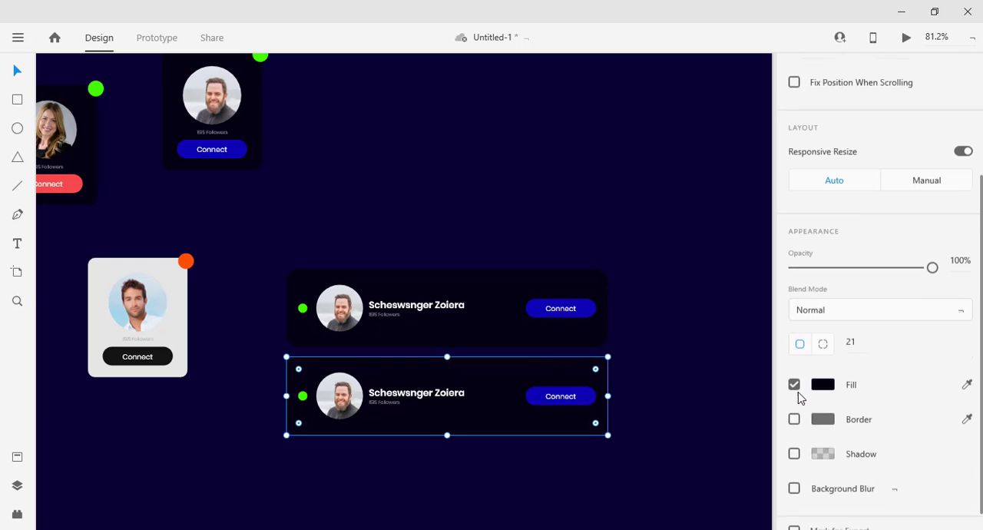
click(823, 368)
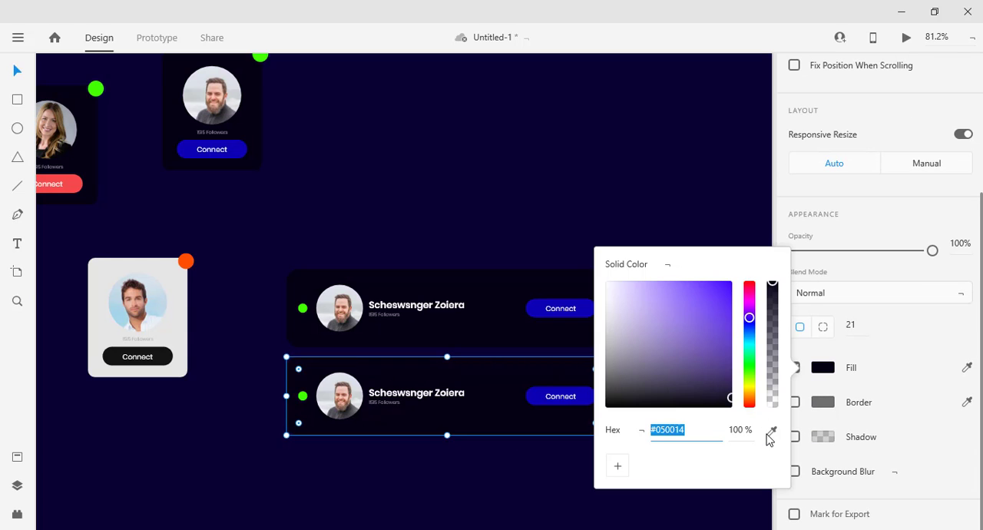
click(772, 430)
click(178, 300)
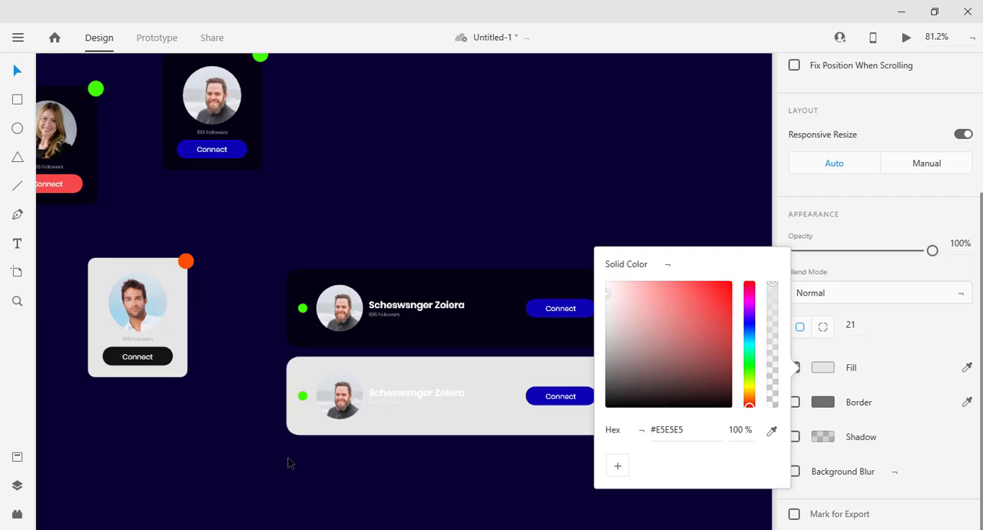
Replace the lower wide card's headshot with the headshots-for-linkedin picture from the Headshotss folder.
click(309, 417)
double_click(342, 396)
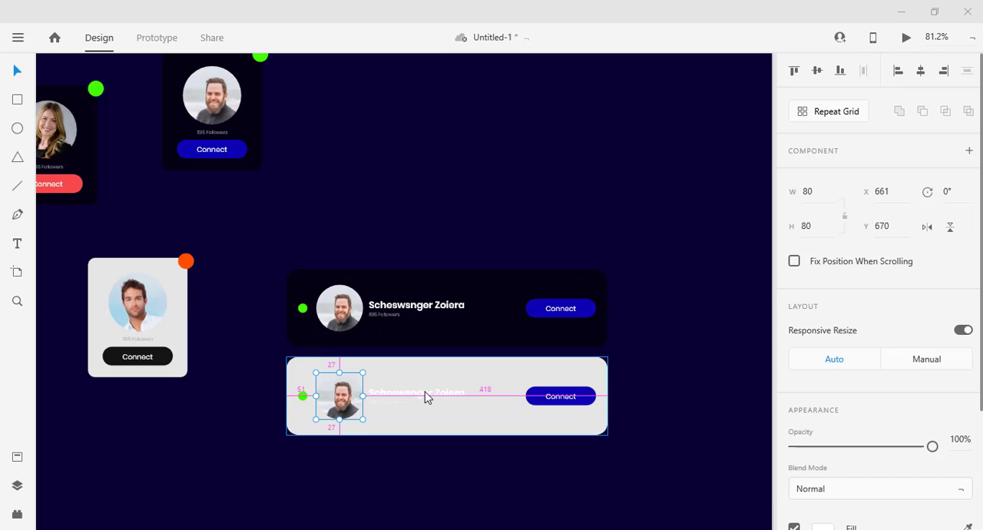
key(alt+Tab)
key(alt+Tab)
key(alt+Tab)
key(alt+Tab)
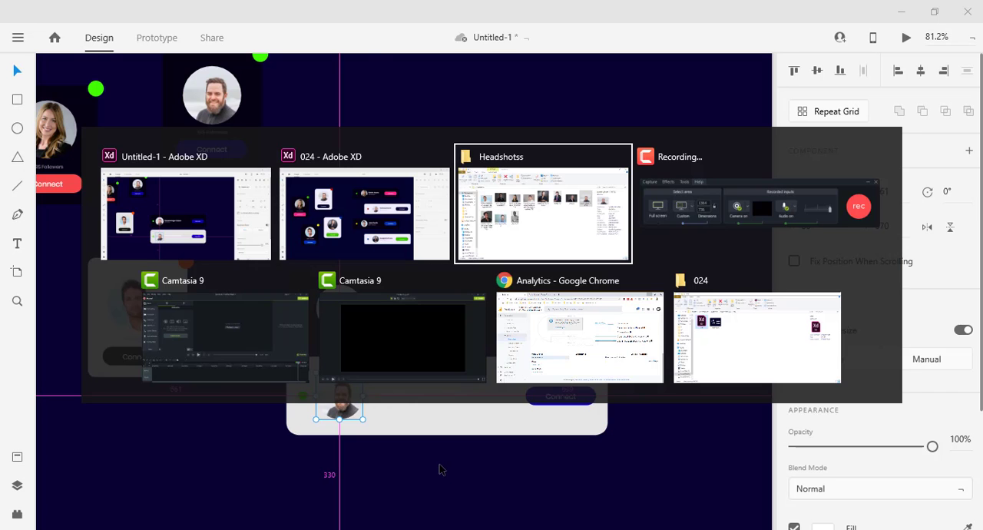
click(470, 362)
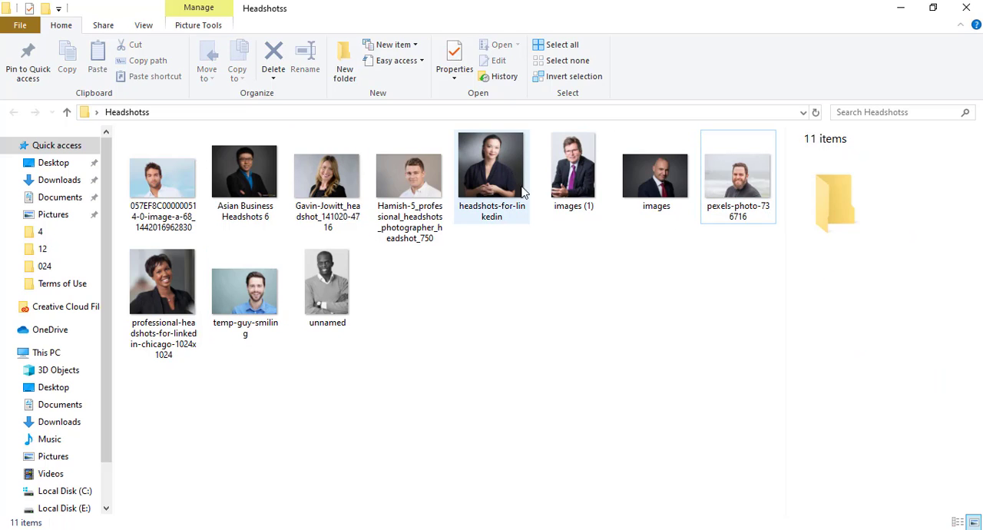
key(alt+Tab)
drag(523, 192, 330, 392)
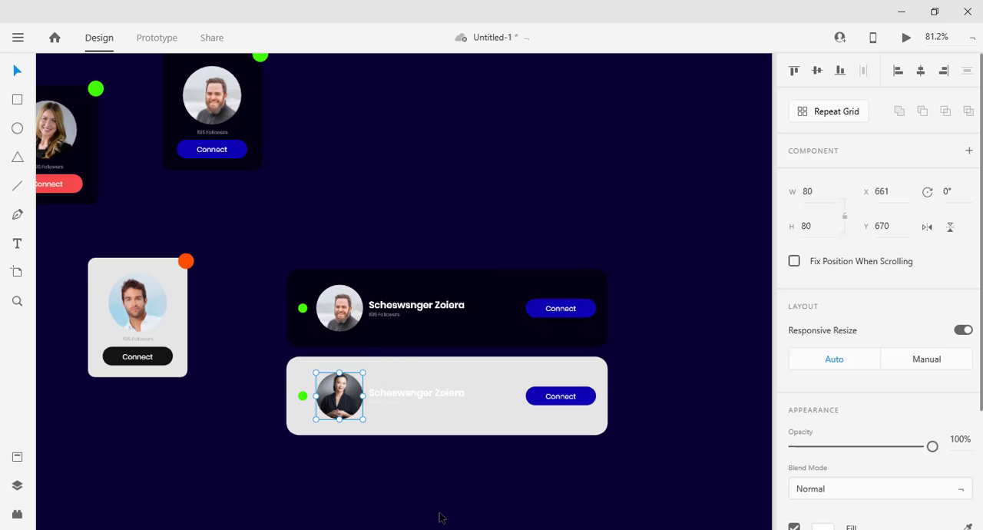
Replace the profile name on the lower wide card with the placeholder text "Asjdkjahsdfl sjdfksd".
click(448, 472)
double_click(380, 399)
double_click(382, 399)
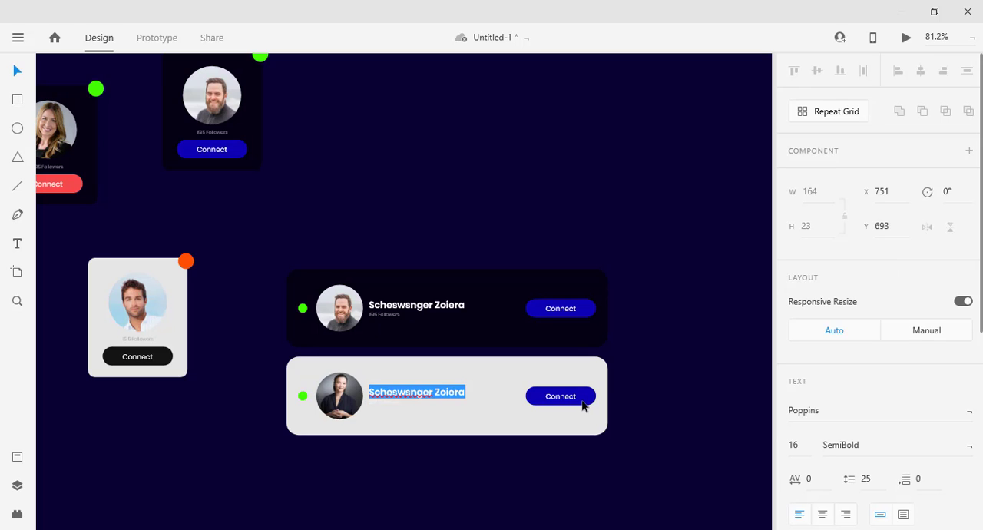
text(Asidkiohsdfl sjc)
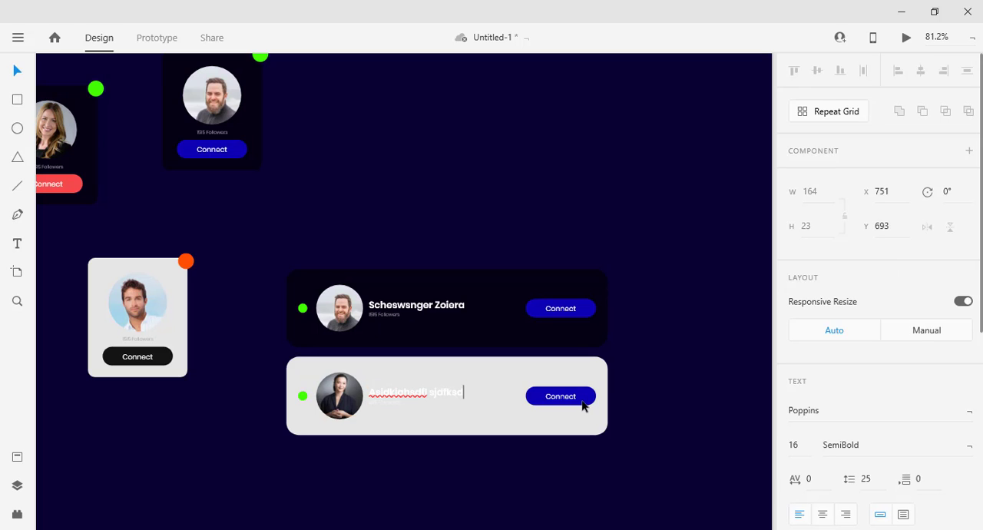
click(449, 482)
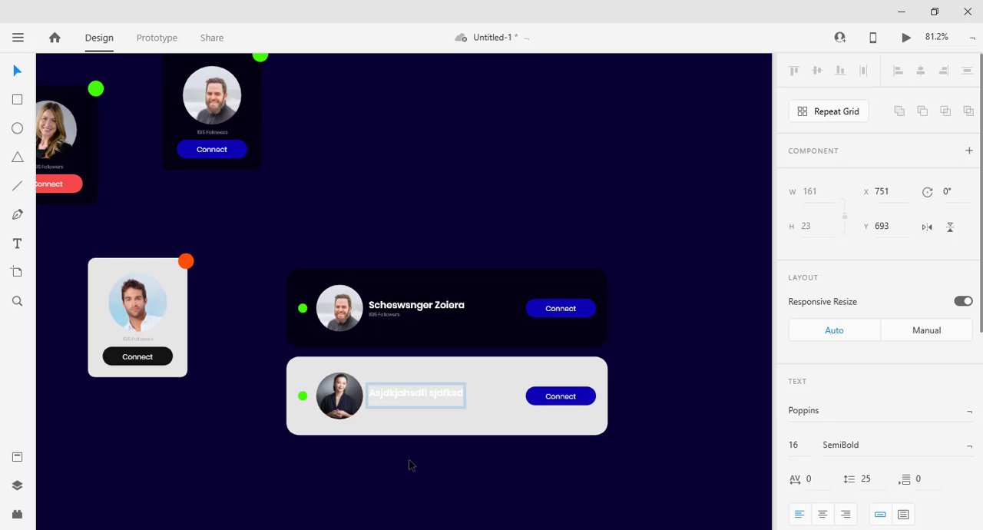
Recolor the lower wide card's name and follower count group with the near-black sampled from the light vertical card's Connect button.
click(409, 460)
click(589, 425)
double_click(384, 403)
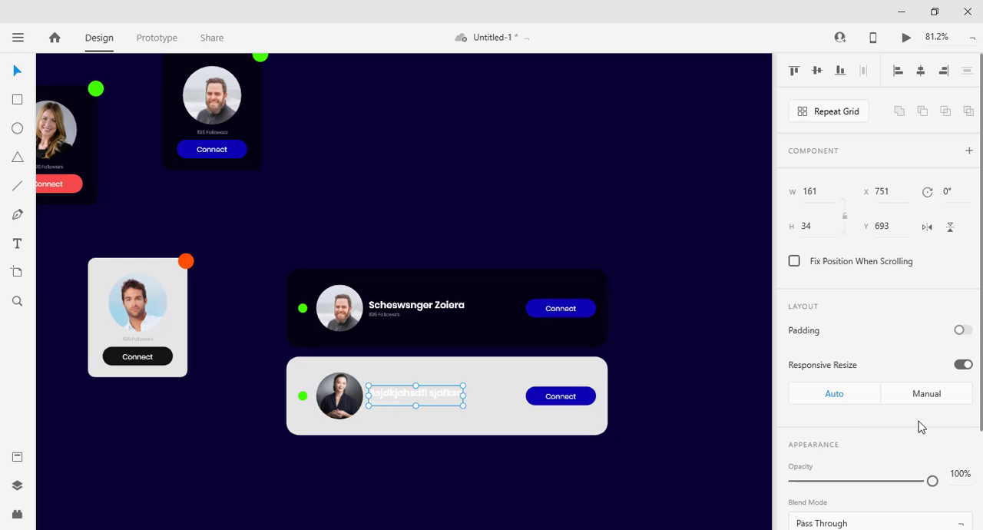
scroll(919, 426, down, 3)
click(822, 436)
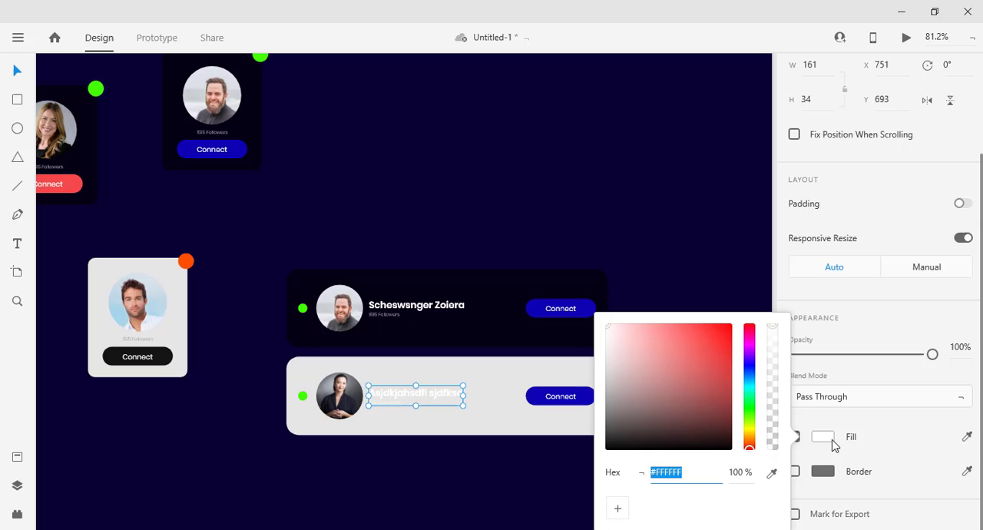
click(772, 472)
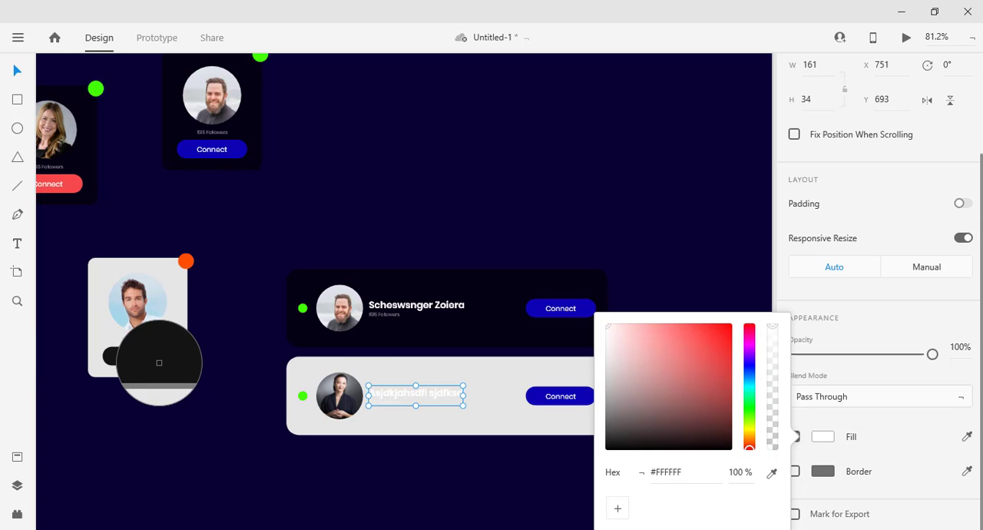
click(160, 362)
click(443, 466)
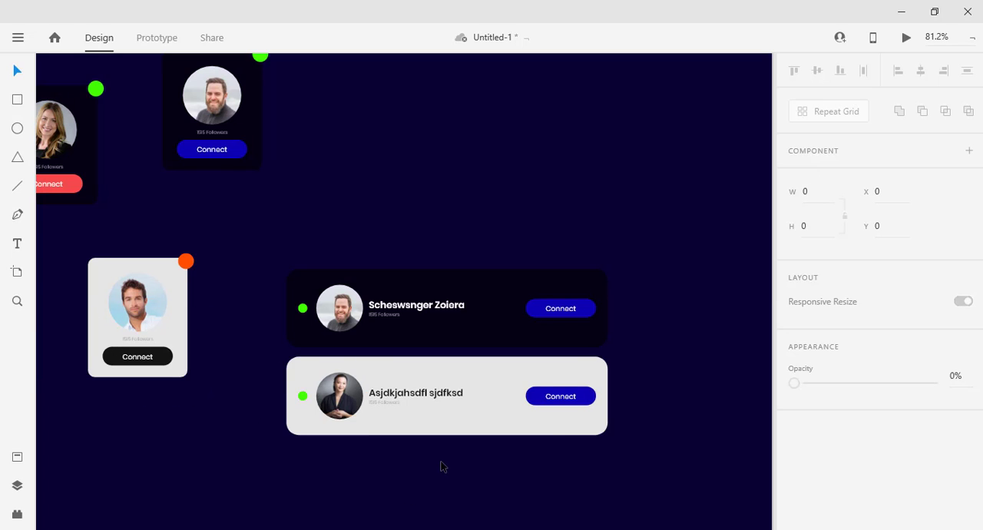
Fill the lower wide card's Connect button background with #141414, sampled from the light vertical card's button.
double_click(532, 396)
scroll(828, 435, down, 2)
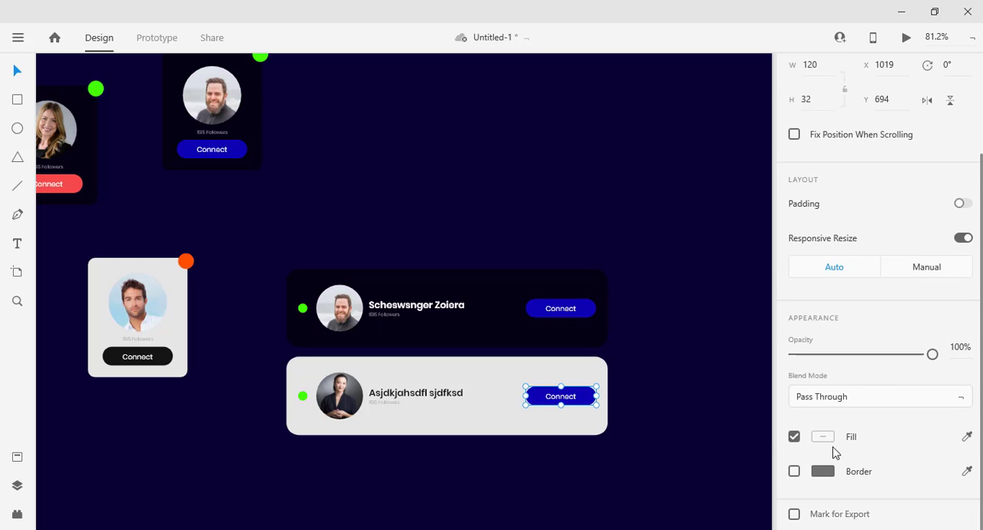
click(824, 439)
click(525, 484)
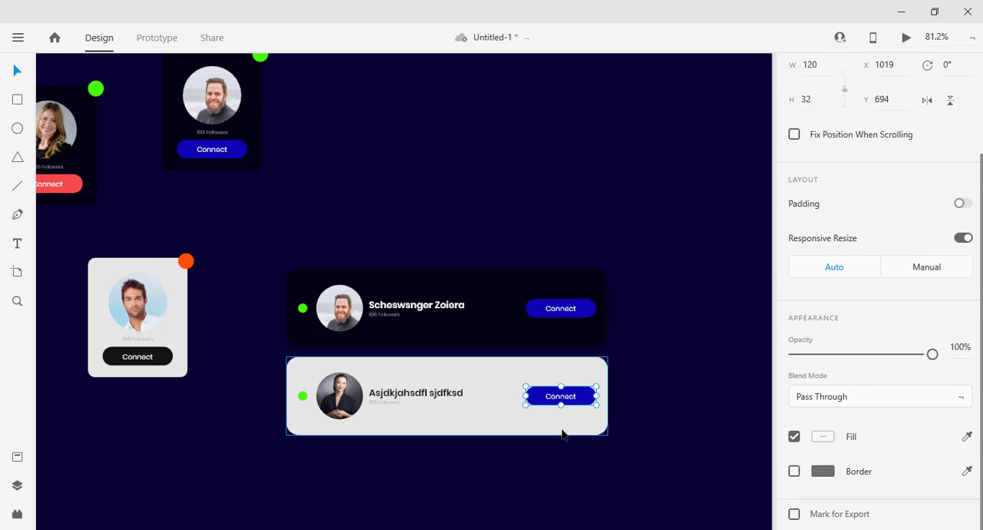
double_click(585, 399)
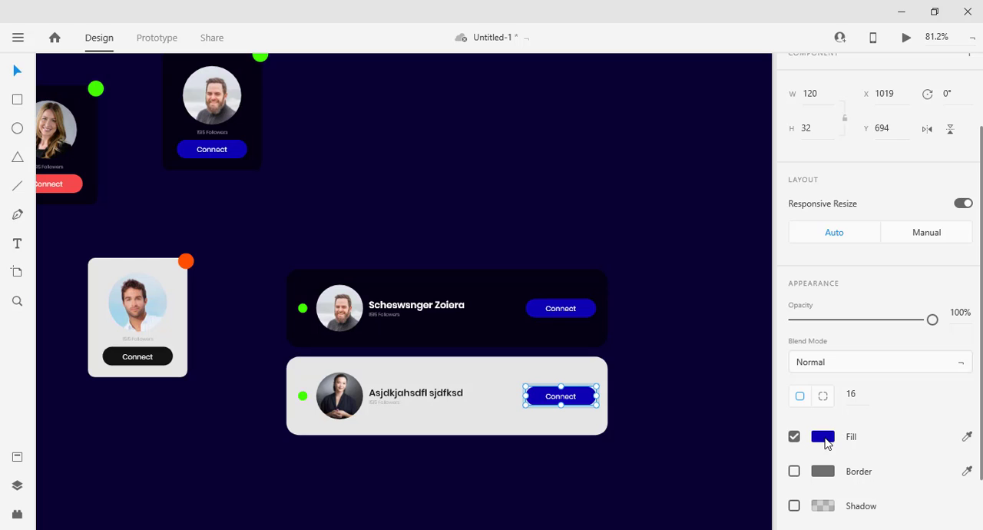
click(823, 438)
click(772, 473)
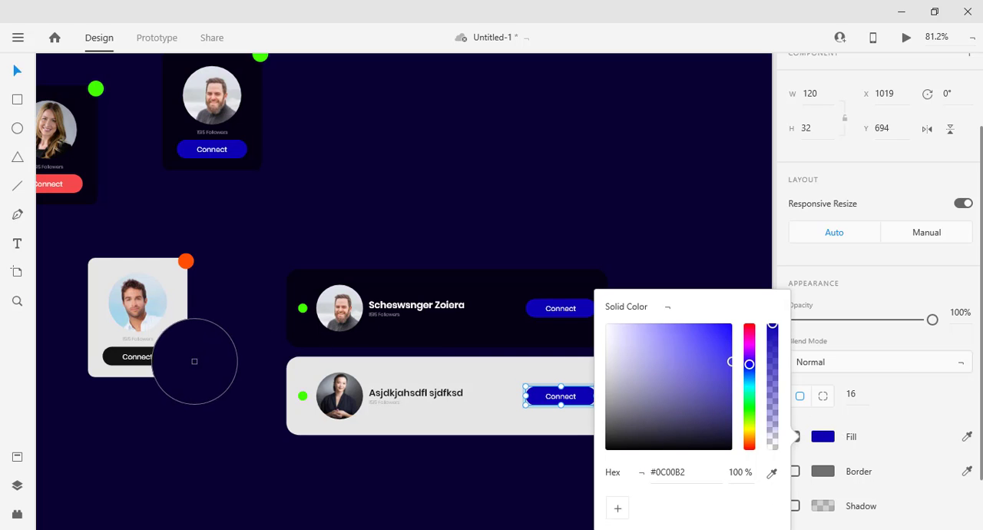
click(164, 353)
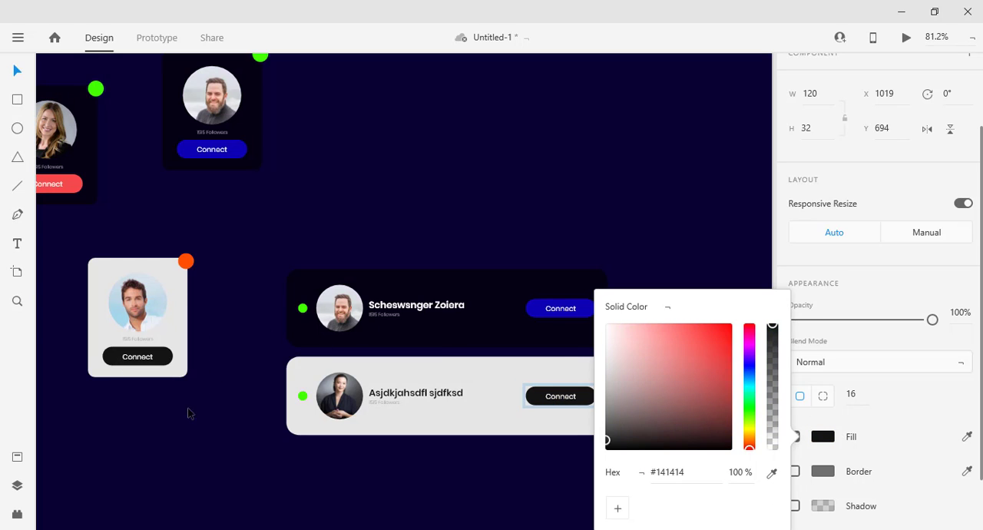
click(489, 477)
scroll(435, 462, up, 3)
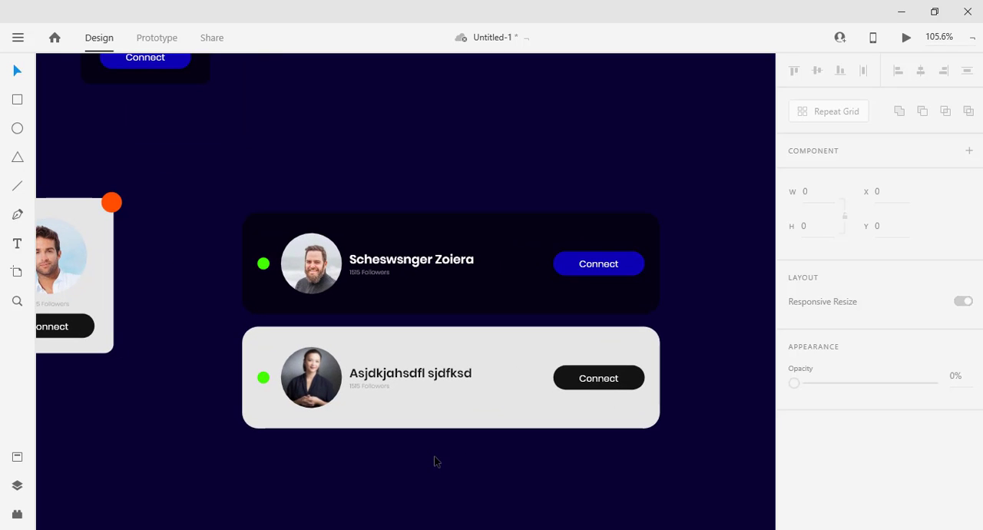
scroll(435, 462, down, 5)
key(z)
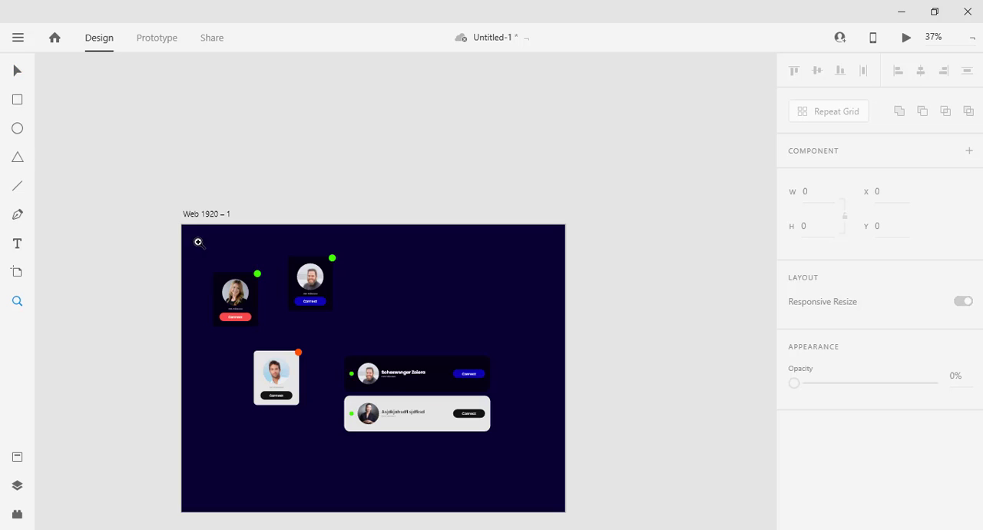
drag(198, 242, 496, 445)
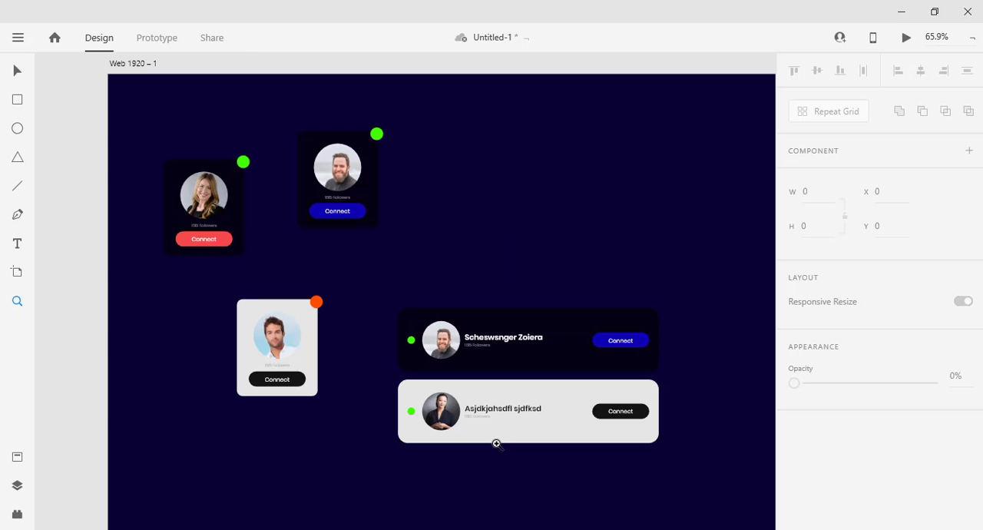